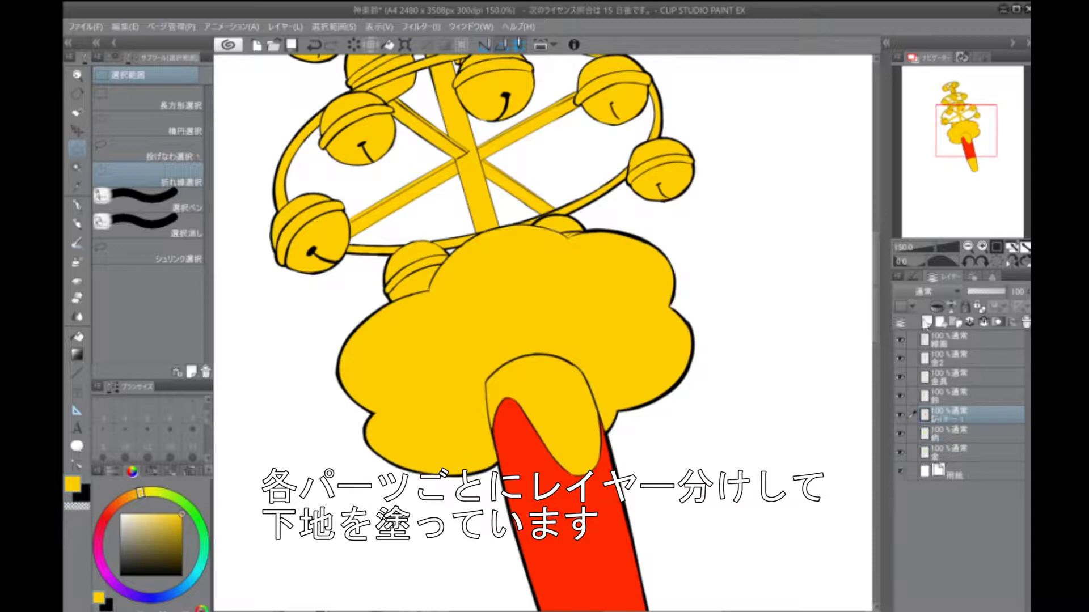
Rename the new layer above the handle's base layer to 影
double_click(958, 420)
type("影")
key("Return")
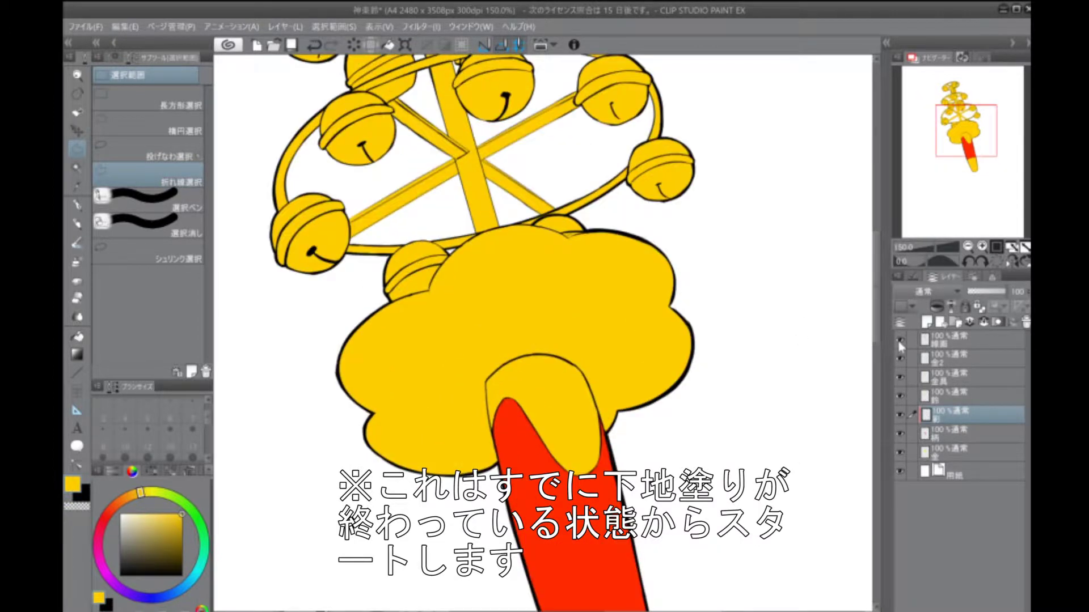
Paint dark red shadows along both long edges of the red handle with the 濃い水彩 brush
scroll(453, 357, "down", 5)
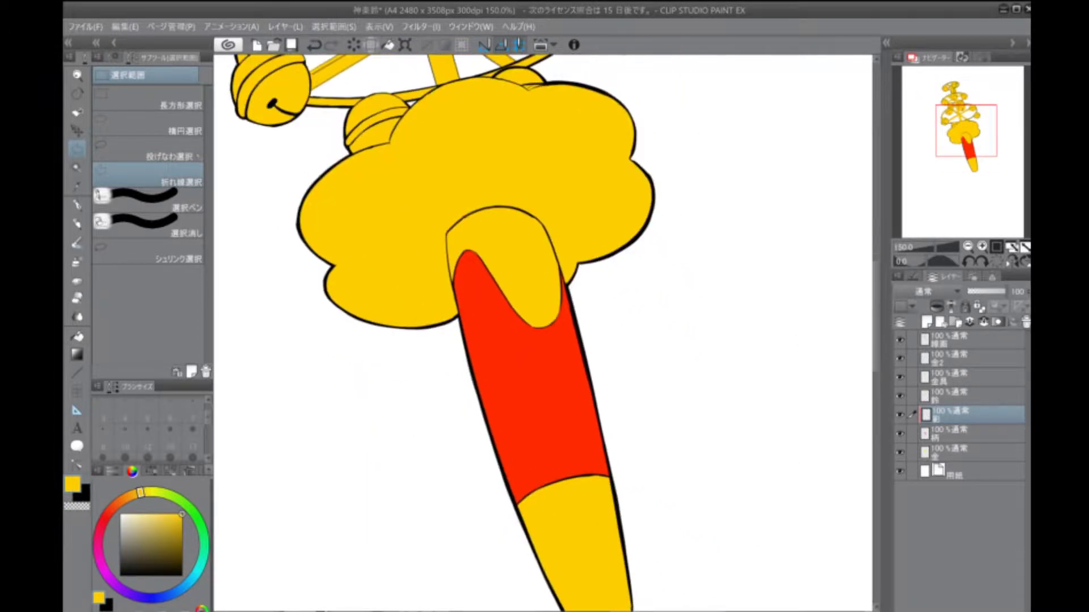
key("b")
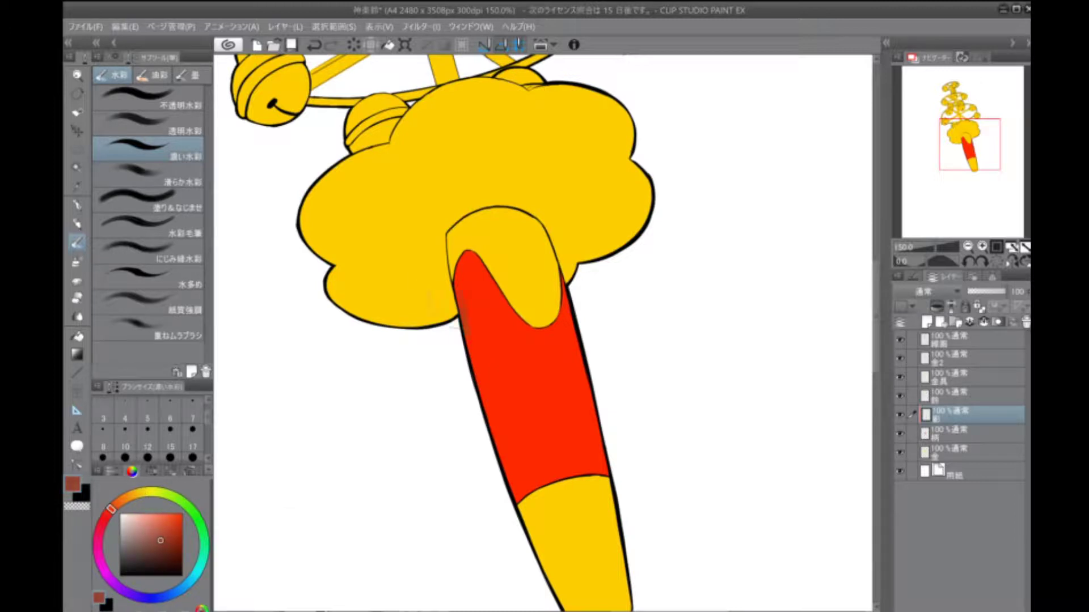
left_click_drag(569, 332, 604, 471)
scroll(570, 448, "down", 2)
scroll(570, 448, "up", 3)
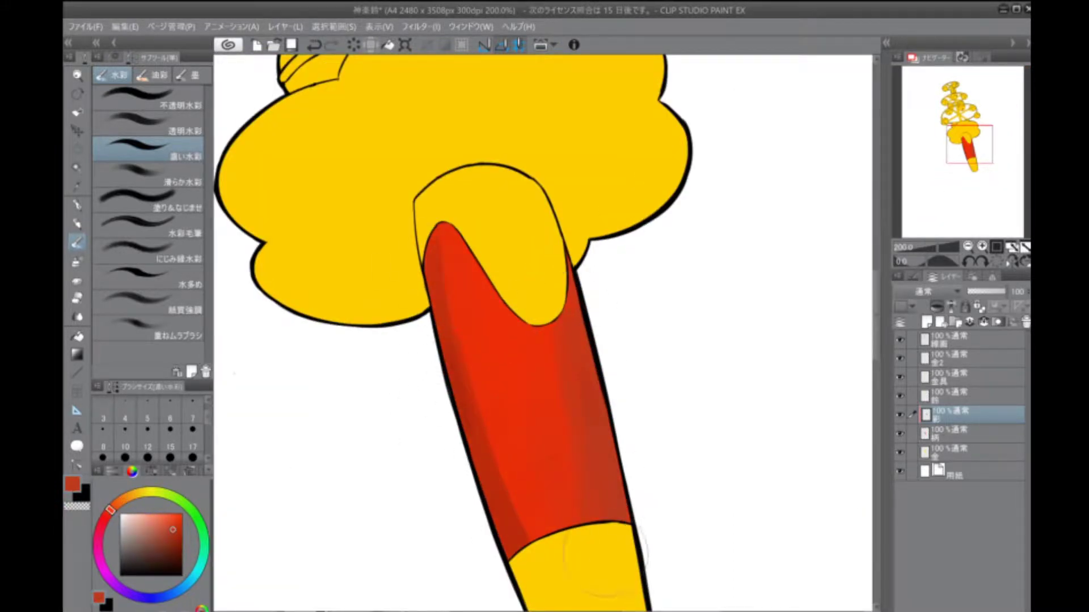
Paint light pinkish-red highlights lengthwise down the red handle so it reads as a cylinder
scroll(544, 335, "down", 2)
left_click(145, 517)
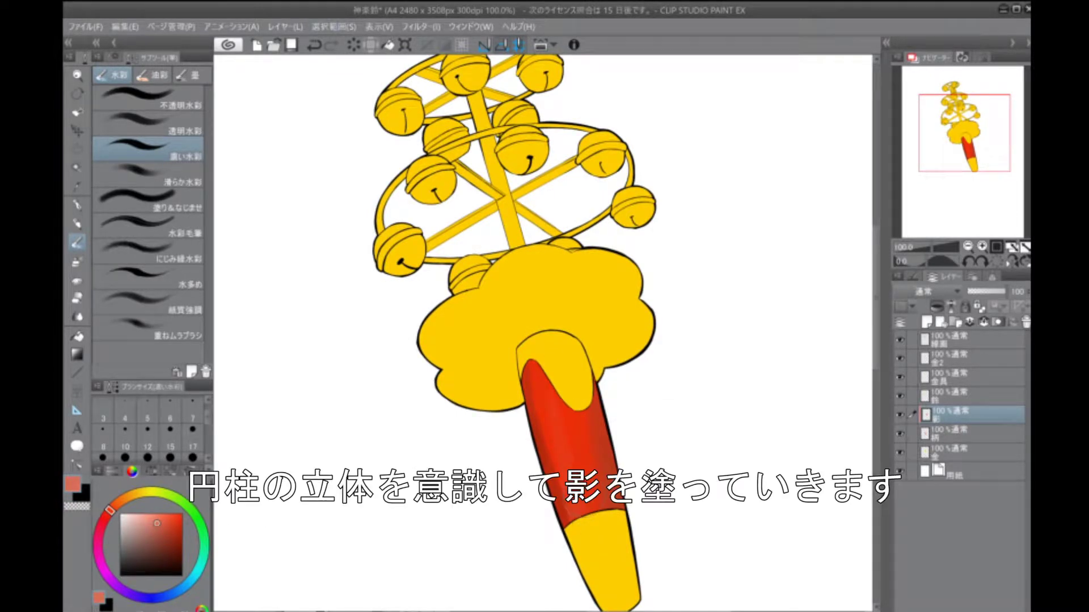
left_click_drag(544, 414, 544, 427)
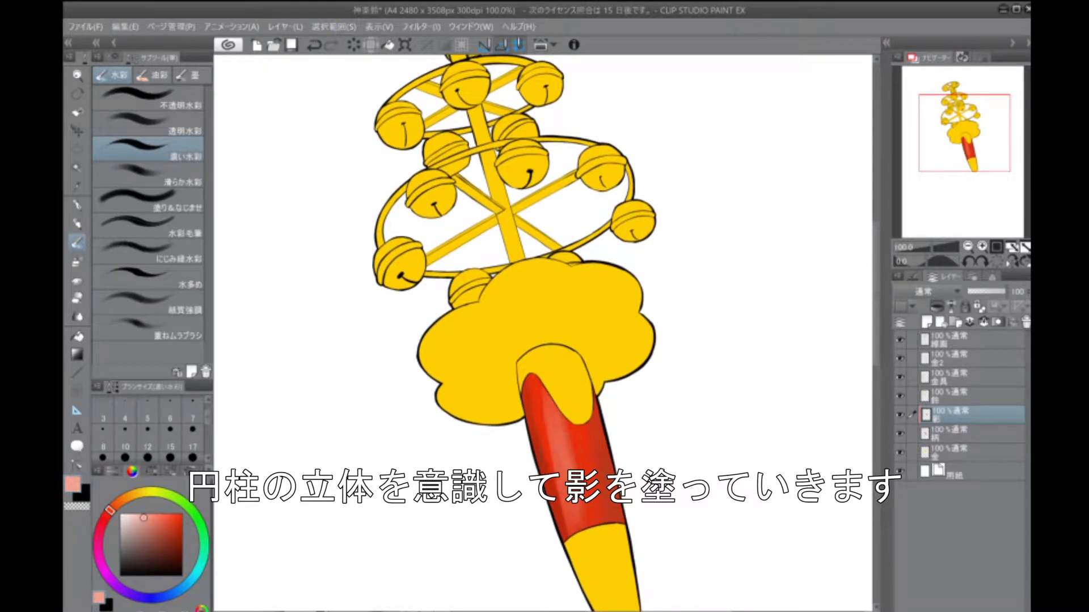
left_click(155, 514)
left_click_drag(544, 340, 550, 421)
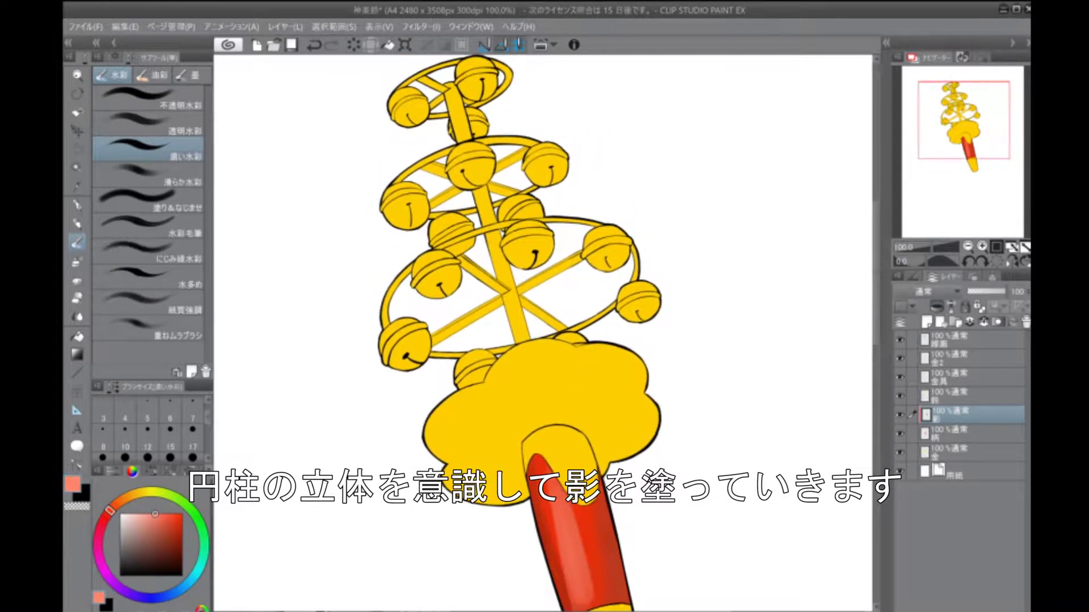
Add a layer named 影 directly above the 金 base layer and clip it to that layer
left_click(964, 452)
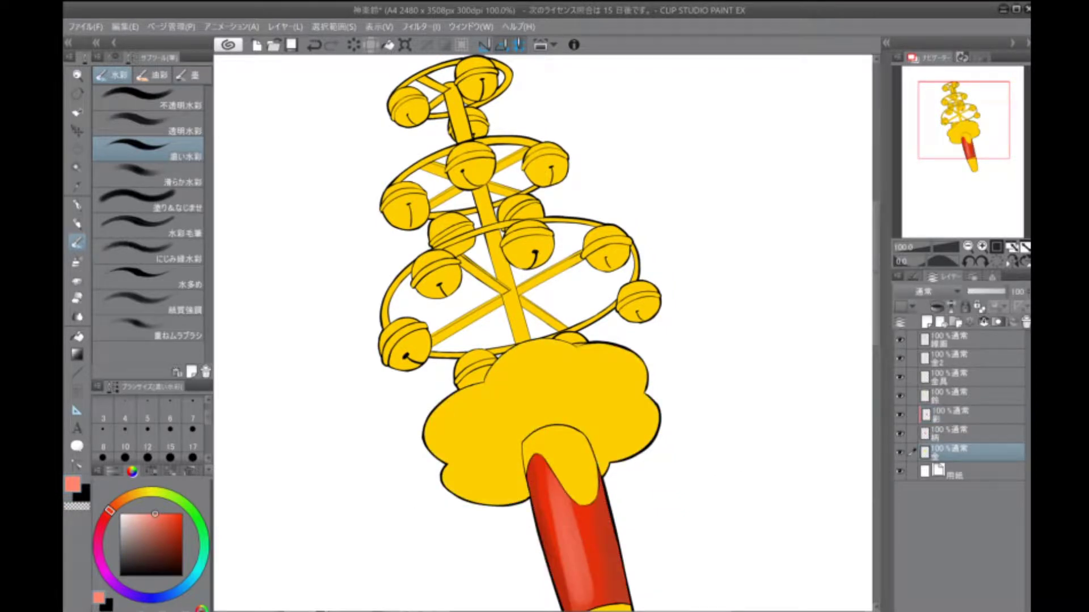
key("ctrl+shift+n")
left_click(964, 414)
left_click(964, 452)
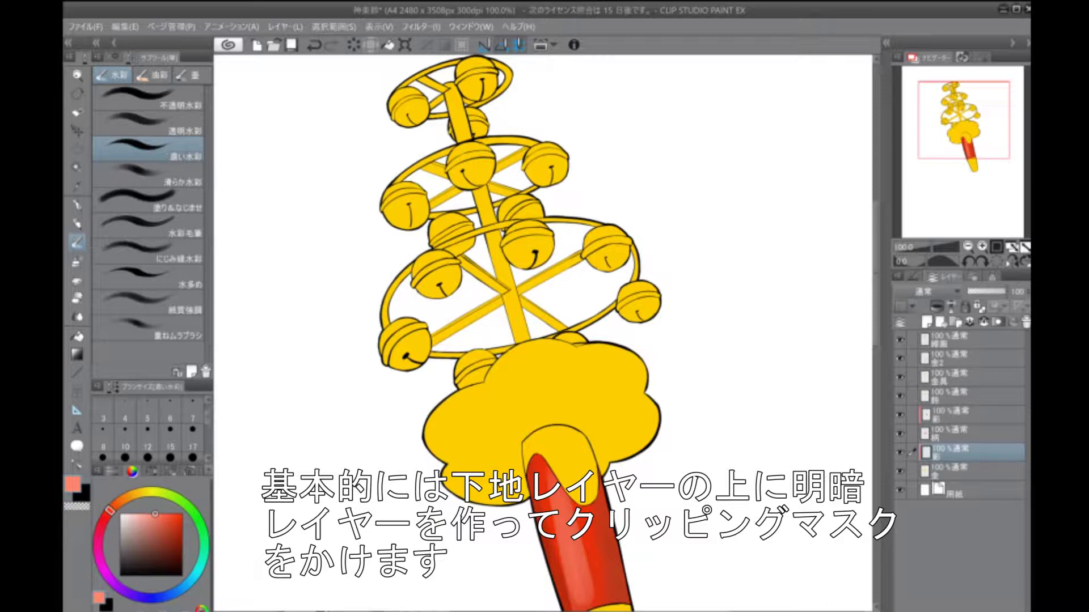
Choose a darker gold and paint shadows on the lower lobes of the cloud-shaped guard on both sides of the handle
left_click(135, 494)
left_click(179, 531)
mouse_move(664, 431)
left_mouse_down()
mouse_move(641, 465)
mouse_move(612, 462)
left_mouse_up()
left_click_drag(647, 414, 596, 473)
left_click_drag(527, 473, 459, 494)
left_click_drag(516, 425, 460, 454)
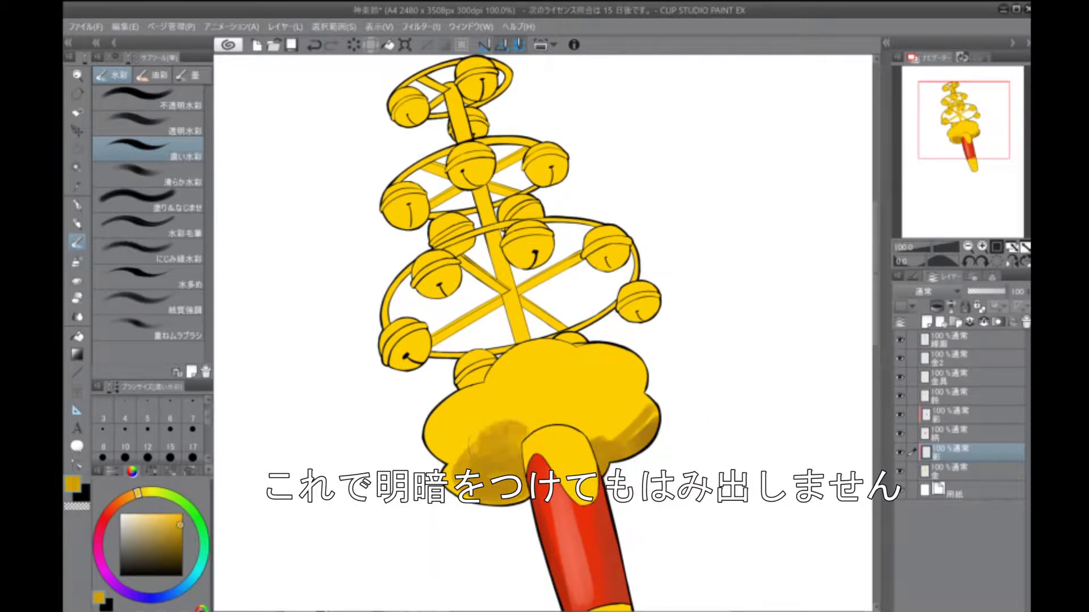
Extend the gold shadow over the guard's whole underside, leaving a lighter band along its upper rim
left_click_drag(647, 391, 567, 437)
mouse_move(646, 372)
left_mouse_down()
mouse_move(536, 426)
mouse_move(490, 428)
mouse_move(555, 398)
mouse_move(448, 460)
left_mouse_up()
left_click_drag(488, 403, 454, 431)
left_click_drag(462, 471, 451, 487)
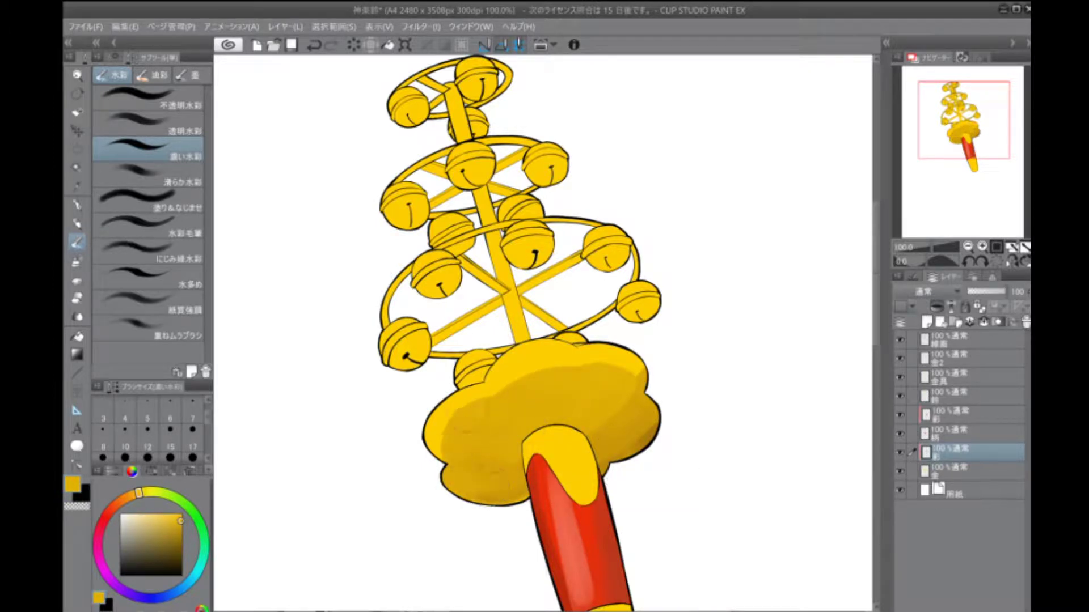
Work a mid-gold tone into the light band along the guard's upper rim, sampling colours from the canvas
left_click_drag(494, 391, 431, 454)
left_click_drag(584, 346, 488, 389)
left_click_drag(635, 347, 584, 374)
left_click(627, 393, "alt")
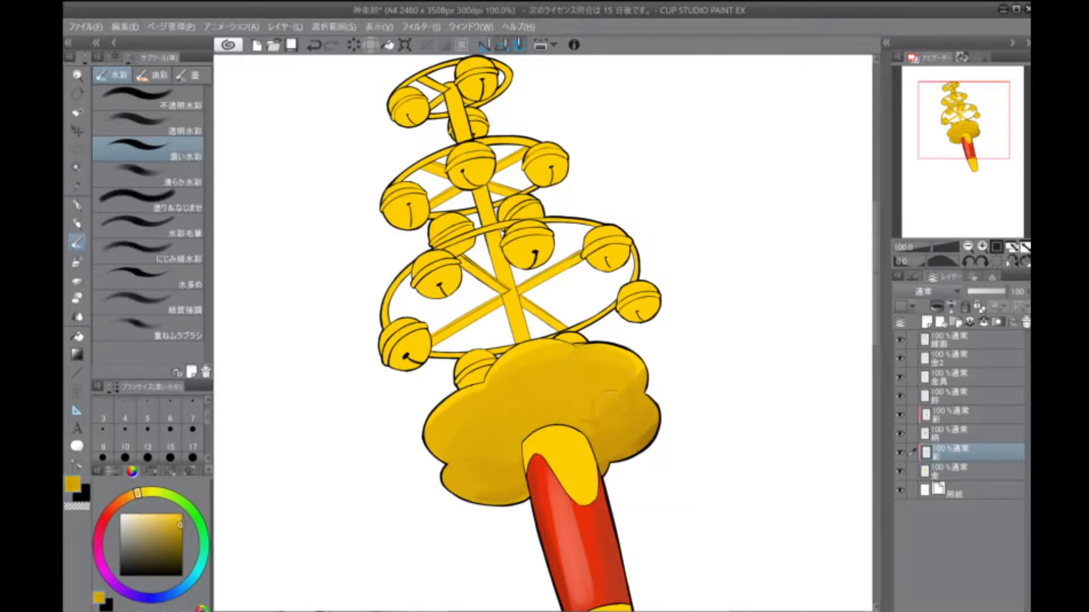
Deepen and blend the shadows on the guard's lower lobes using gold tones sampled from the painting
left_click(520, 456, "alt")
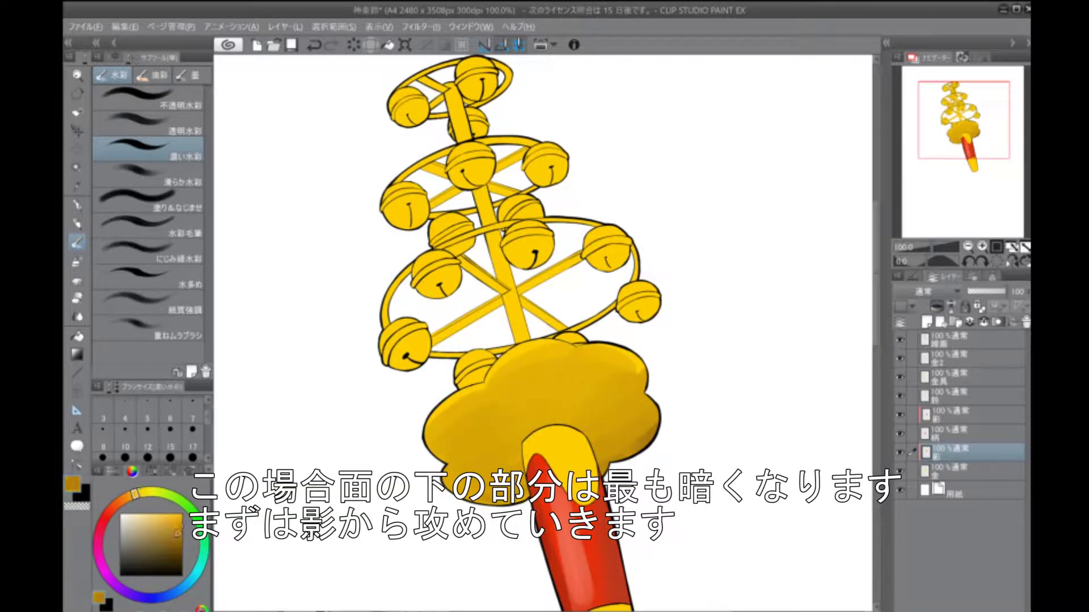
left_click_drag(652, 408, 569, 461)
left_click(530, 439, "alt")
left_click(489, 405, "alt")
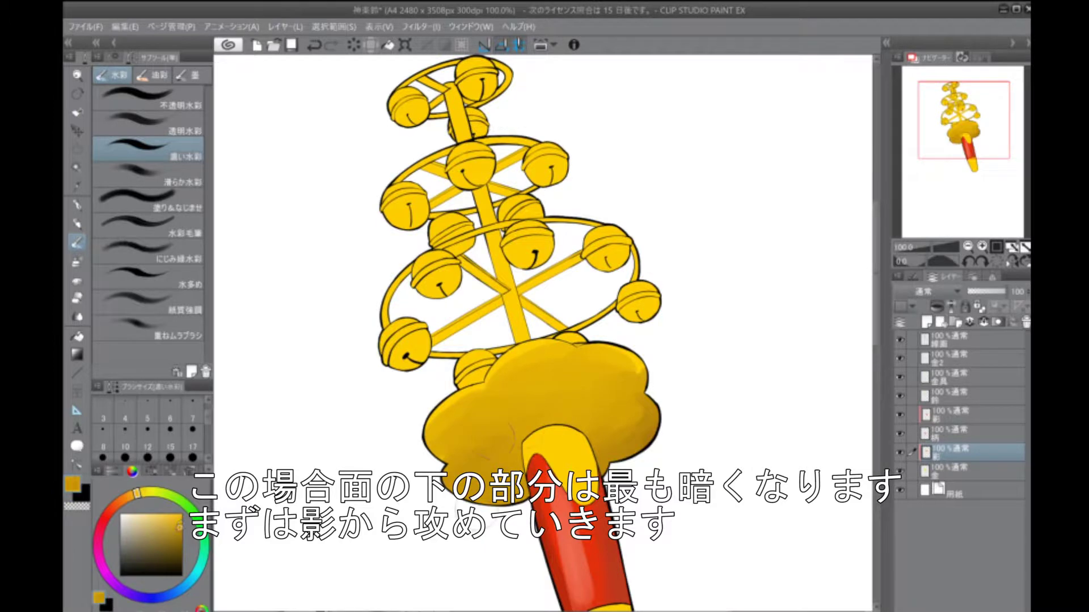
mouse_move(482, 516)
left_mouse_down()
mouse_move(443, 487)
mouse_move(423, 433)
left_mouse_up()
Set the brush size to 30 and paint a pale yellow highlight along the guard's upper-left rim
left_click(543, 340, "alt")
key("bracketright")
key("bracketright")
key("bracketright")
key("bracketright")
key("bracketright")
key("bracketright")
key("bracketright")
key("bracketright")
left_click(541, 333, "alt")
left_click_drag(459, 398, 444, 409)
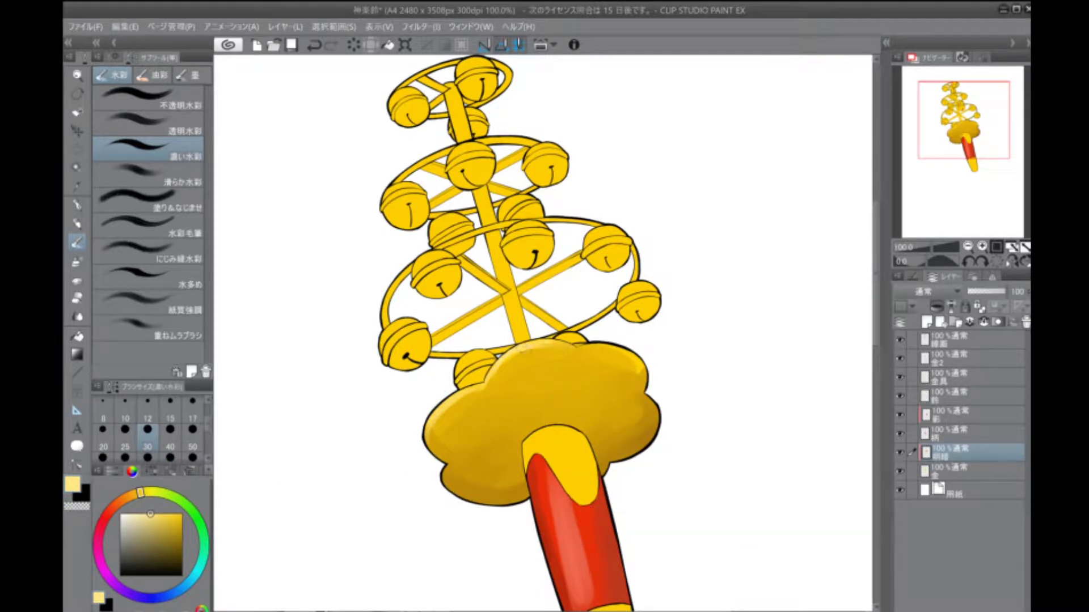
Paint the pale highlight along the guard's upper-right lobe and blend its inner edge with sampled gold
scroll(466, 292, "up", 2)
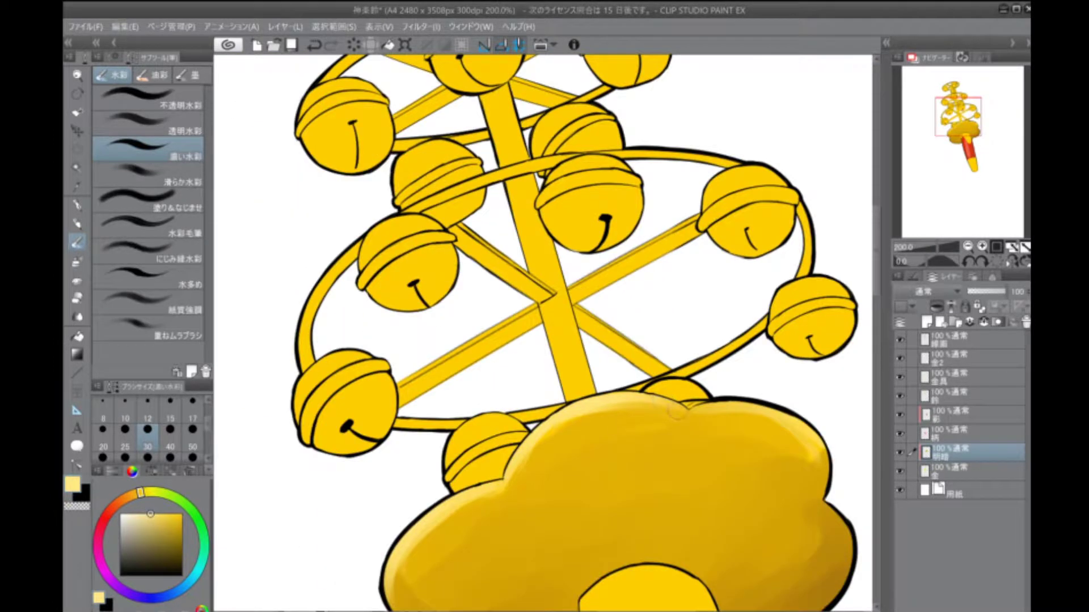
left_click_drag(674, 411, 532, 434)
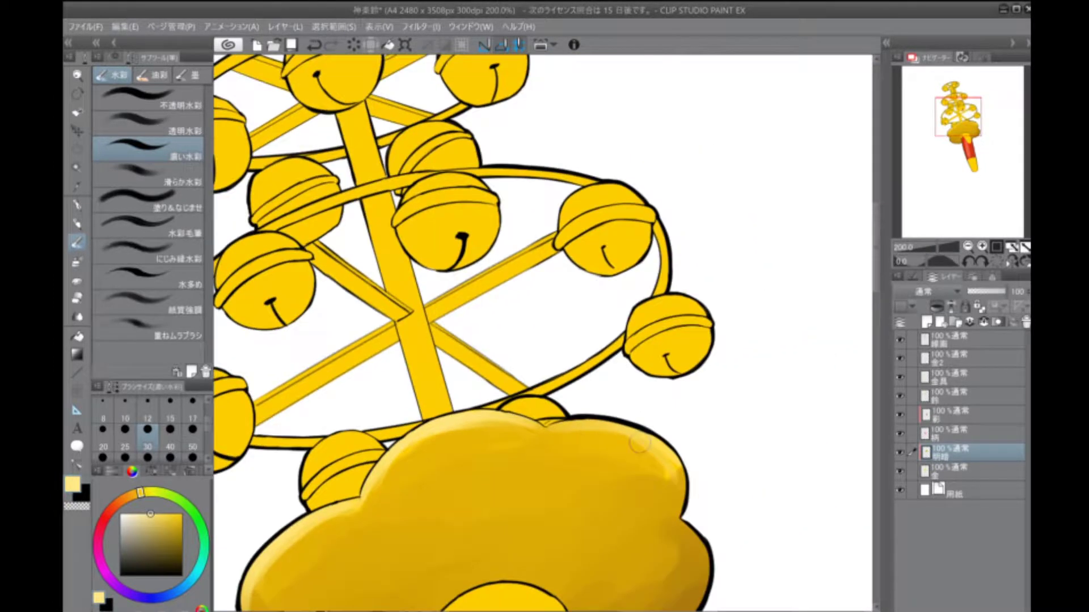
left_click(649, 448, "alt")
left_click_drag(648, 447, 676, 483)
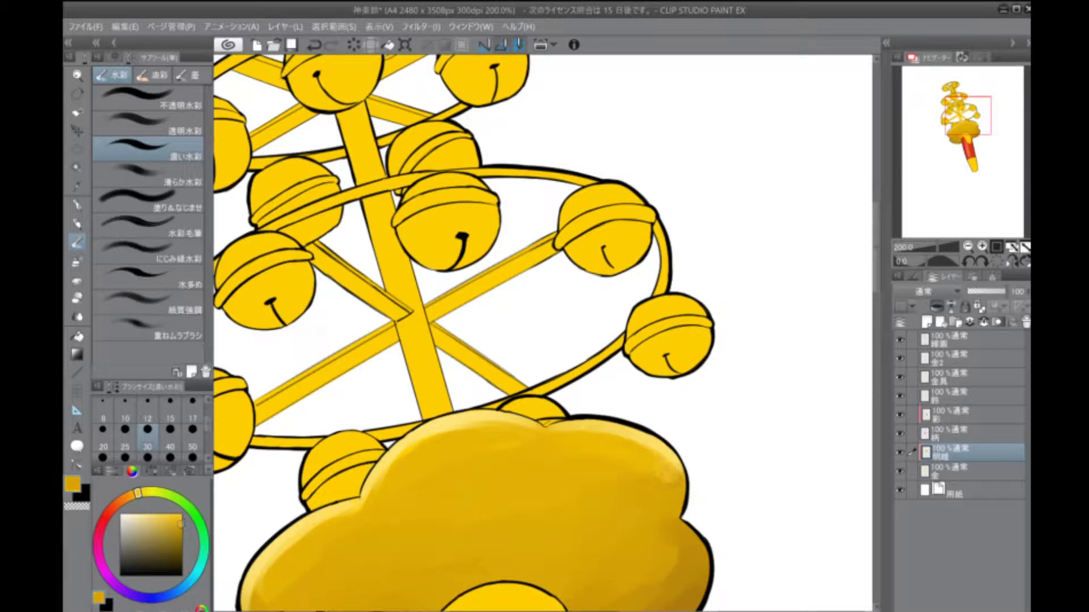
Blend the guard's face and rim at brush size 50 to separate the bright side from the darker underside
scroll(468, 332, "down", 3)
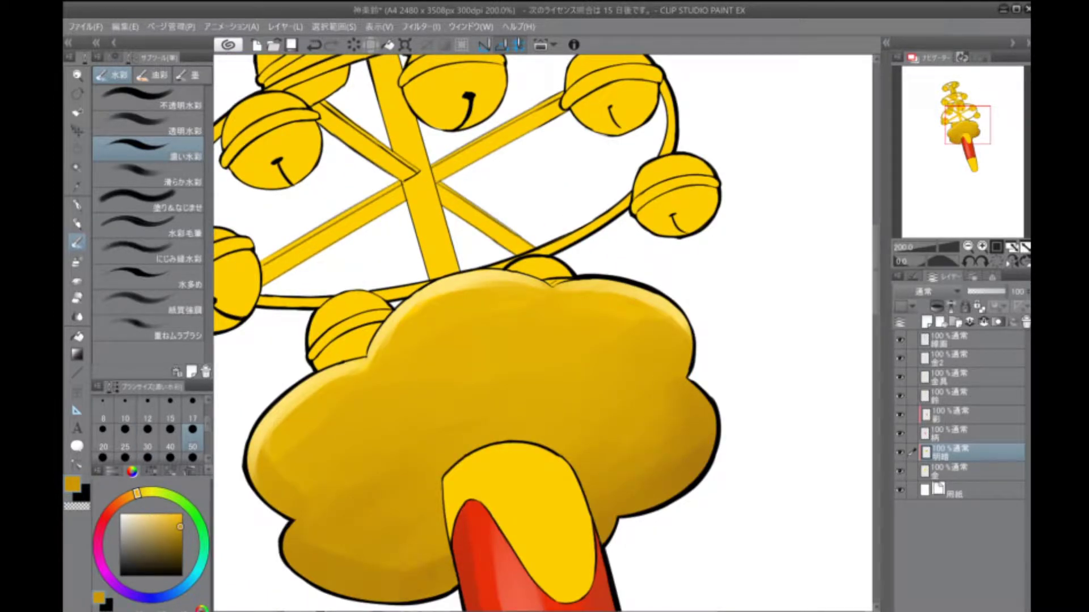
left_click_drag(431, 318, 510, 433)
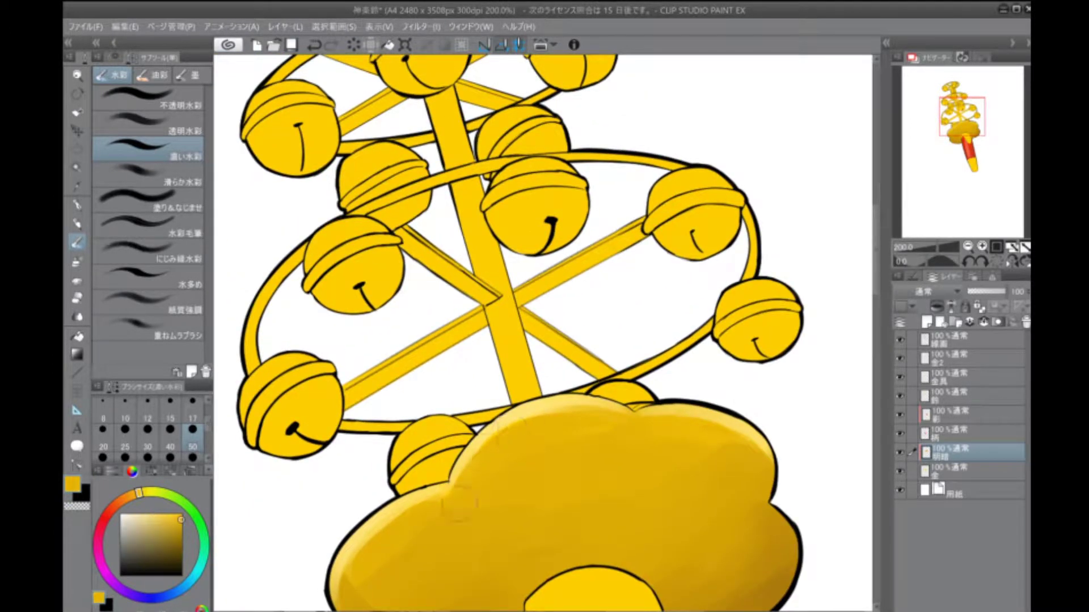
mouse_move(626, 417)
left_mouse_down()
mouse_move(720, 377)
mouse_move(615, 437)
mouse_move(700, 523)
mouse_move(641, 474)
left_mouse_up()
left_click(686, 506, "alt")
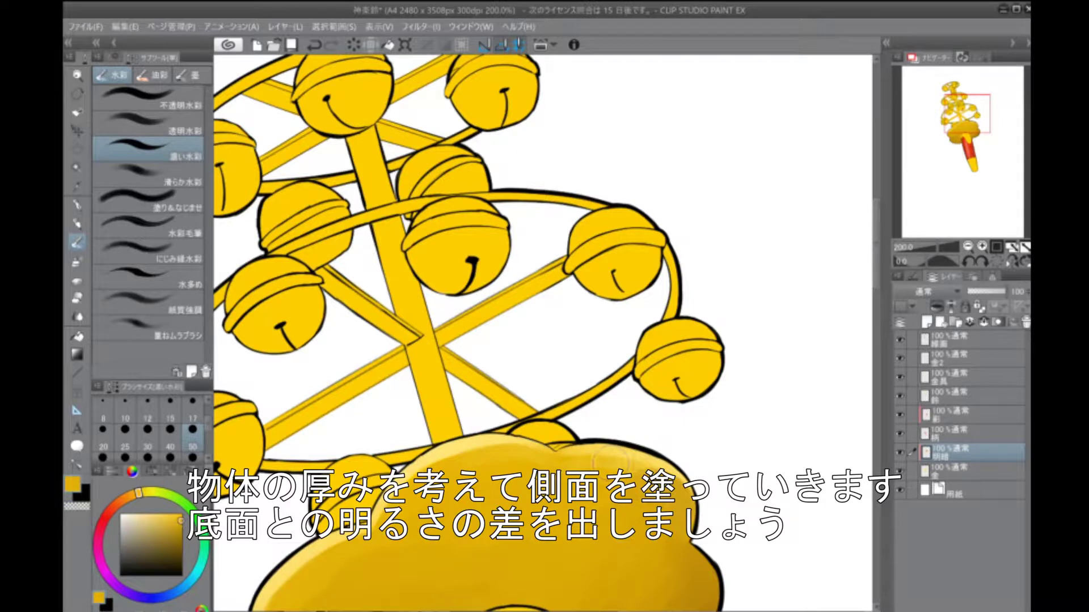
scroll(538, 335, "down", 2)
scroll(539, 334, "up", 2)
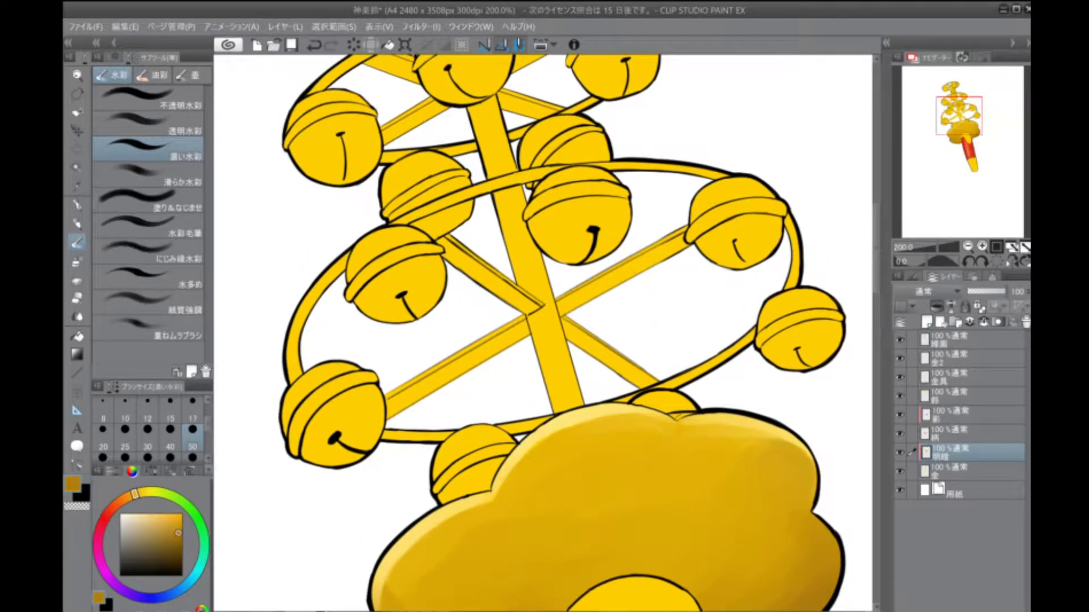
Add a new shading layer above the 鈴 bell layer and clip it to that layer
left_click(964, 415)
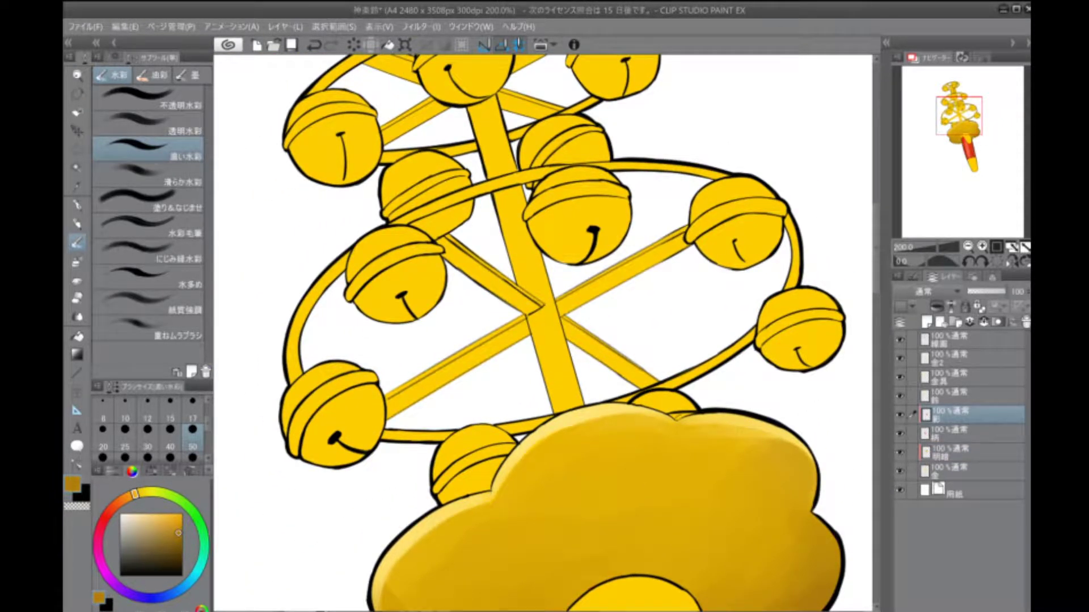
left_click(900, 396)
left_click(900, 396)
key("ctrl+shift+n")
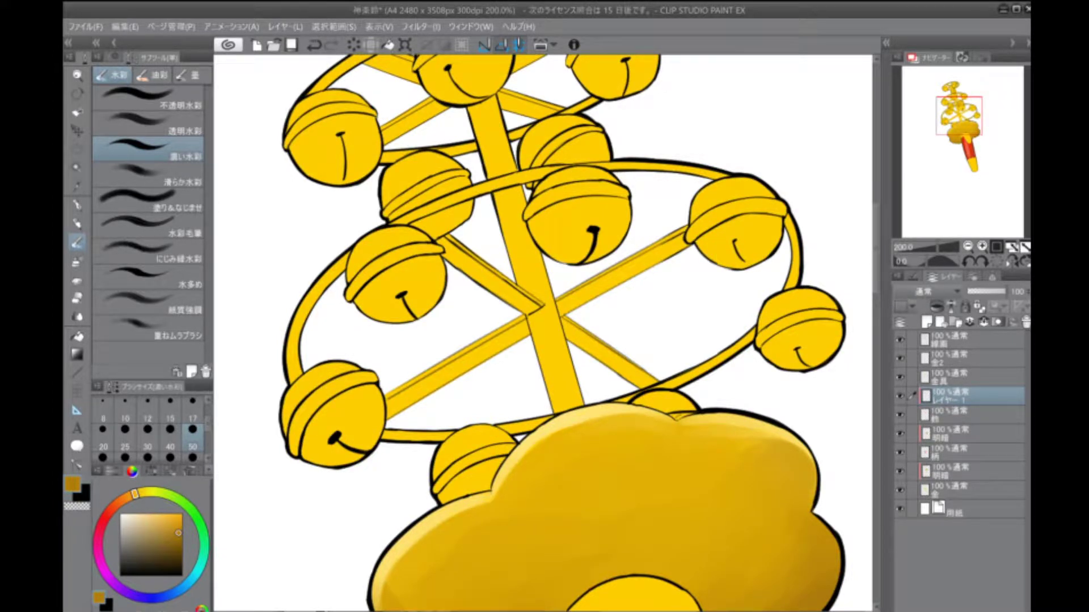
Paint a dark gold shadow on the underside and right side of the lowest left bell
mouse_move(369, 425)
left_mouse_down()
mouse_move(482, 423)
mouse_move(501, 488)
mouse_move(462, 536)
mouse_move(499, 454)
left_mouse_up()
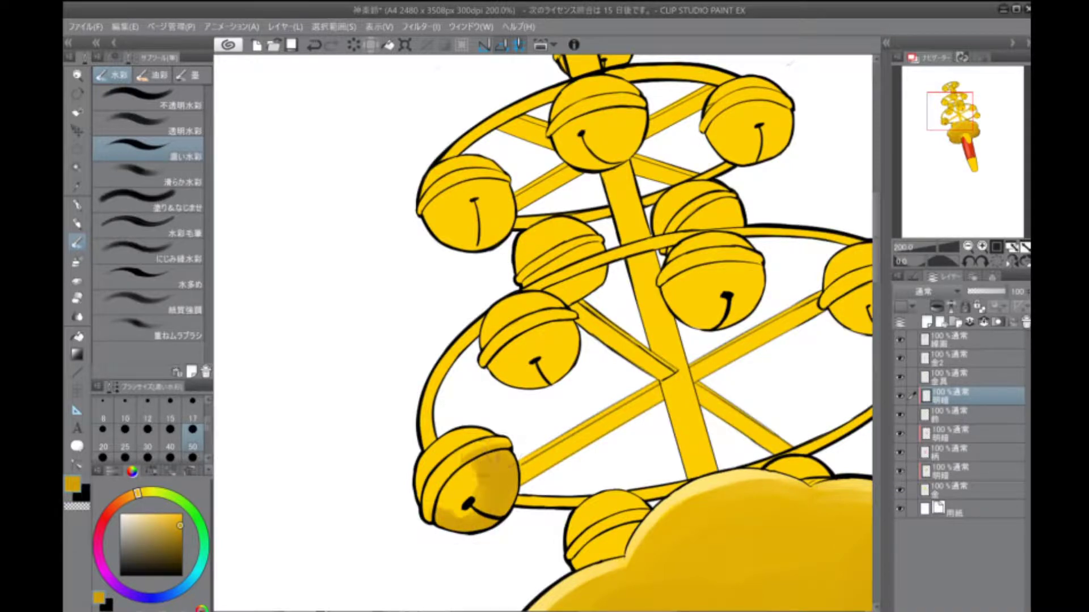
scroll(544, 333, "down", 1)
scroll(545, 333, "up", 3)
scroll(629, 394, "down", 1)
scroll(629, 394, "up", 3)
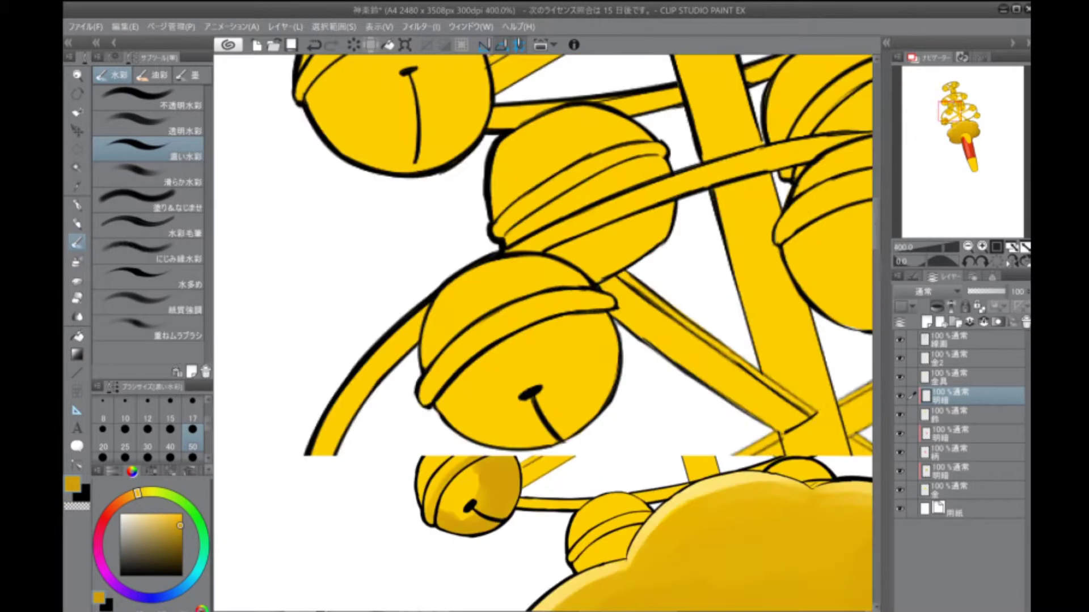
Set the brush size to 17 and paint shading on the lowest left bell's band and pale highlights on its cap
key("bracketleft")
key("bracketleft")
key("bracketleft")
key("bracketleft")
key("bracketleft")
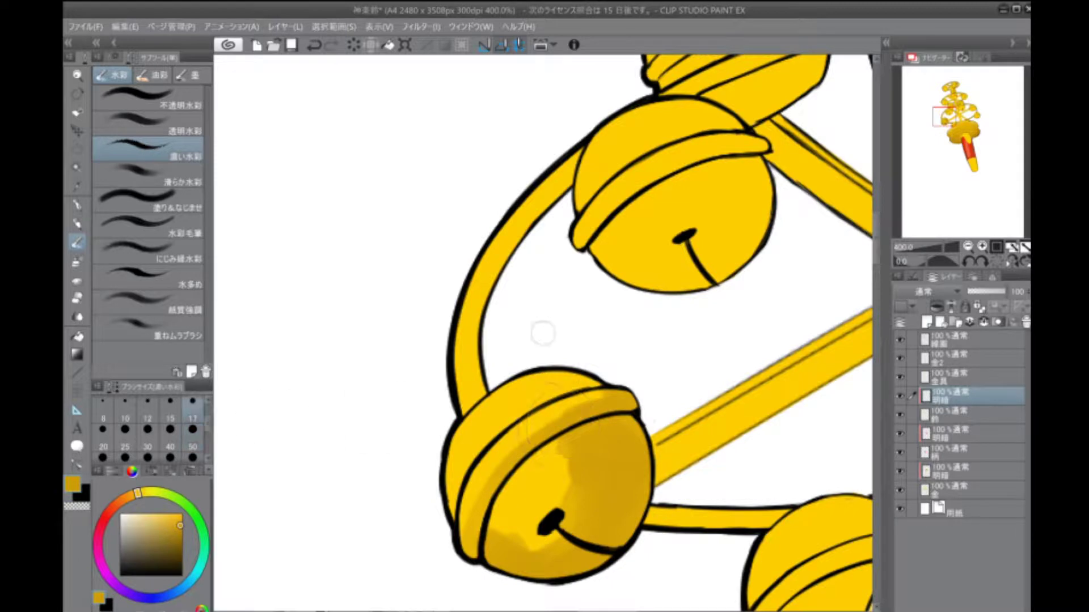
left_click(567, 454, "alt")
mouse_move(541, 420)
left_mouse_down()
mouse_move(497, 447)
mouse_move(473, 485)
left_mouse_up()
mouse_move(519, 434)
left_mouse_down()
mouse_move(471, 437)
mouse_move(457, 476)
left_mouse_up()
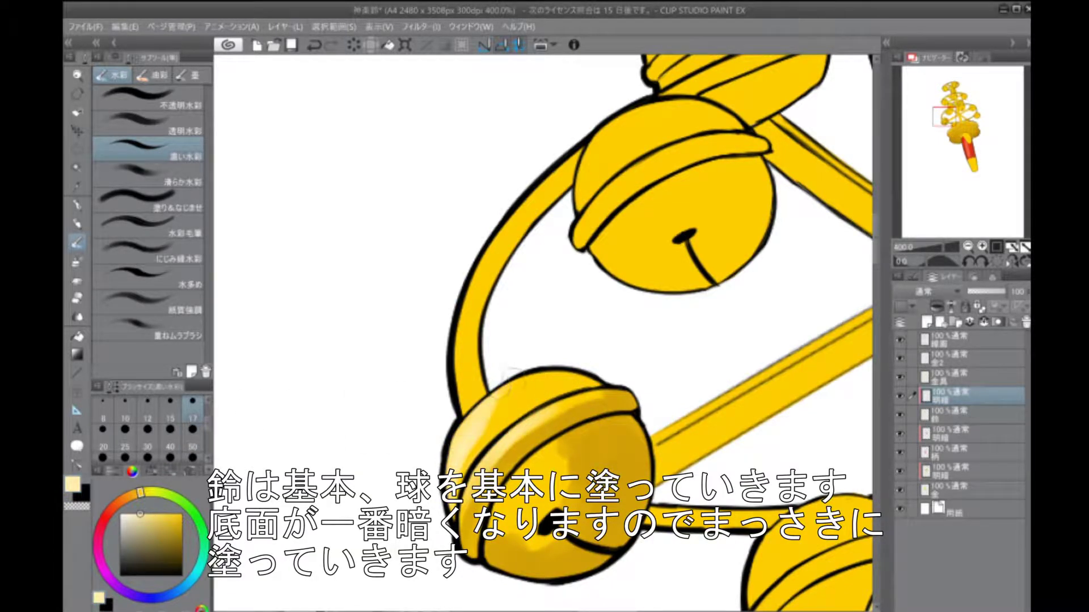
Strengthen the highlight on the lowest left bell's cap with near-white strokes
key("ctrl+0")
scroll(549, 331, "up", 6)
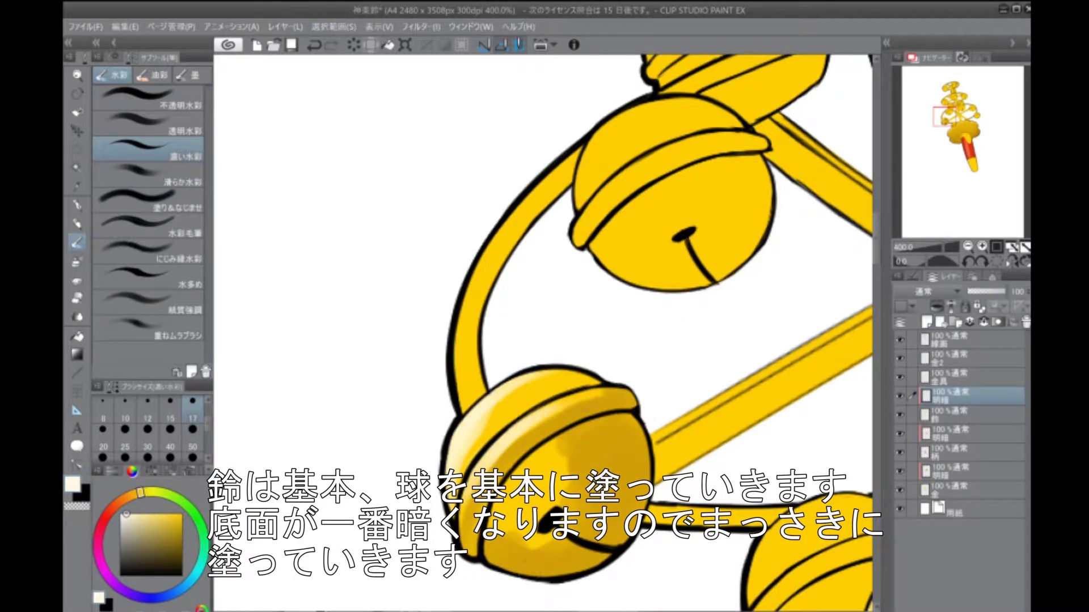
key("ctrl+0")
scroll(548, 332, "up", 6)
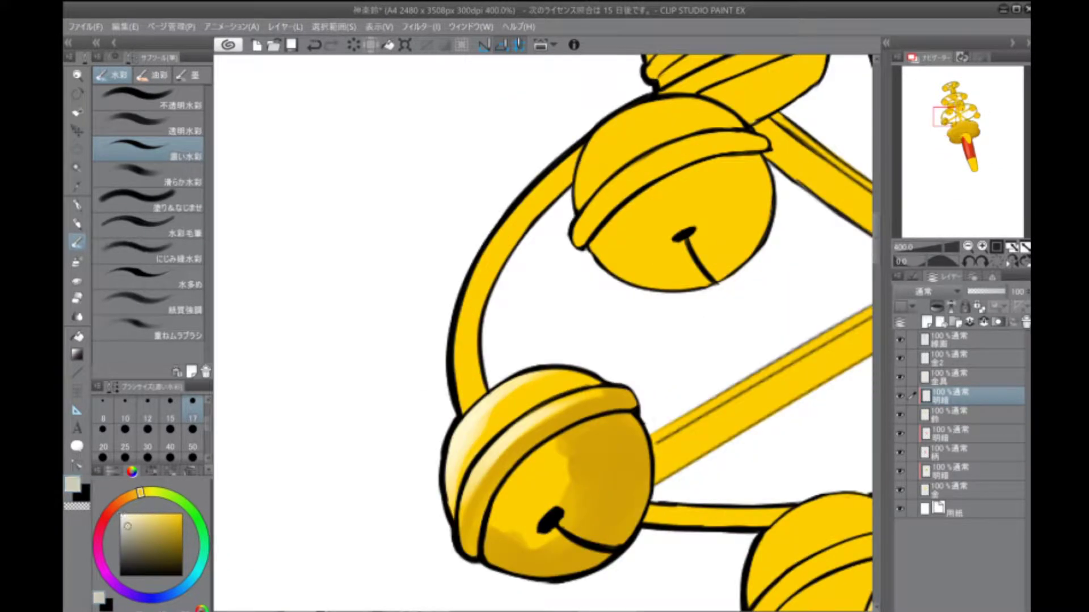
left_click_drag(464, 437, 410, 458)
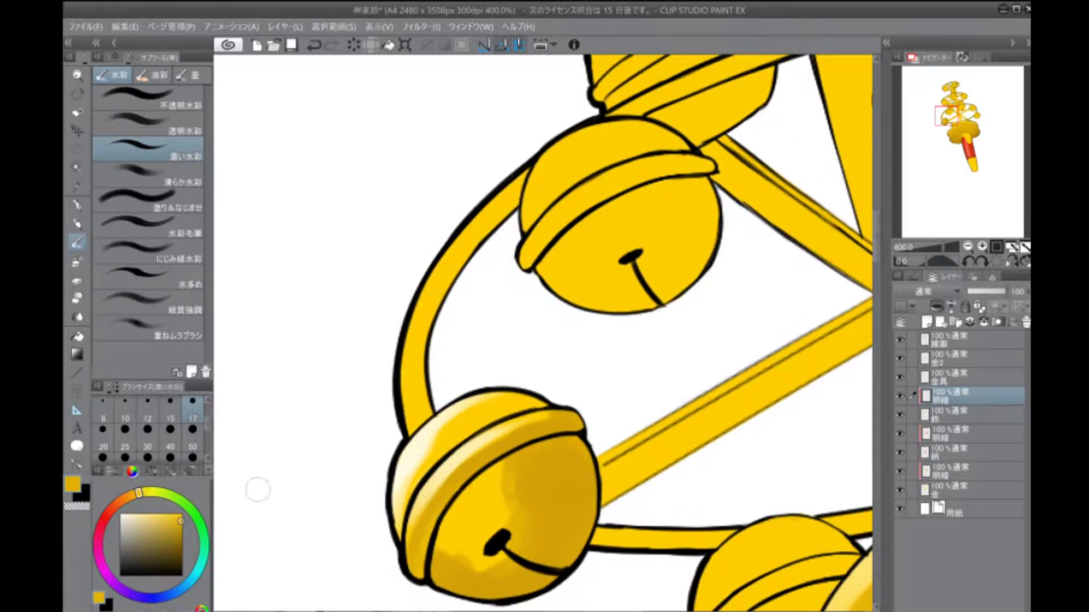
Blend the shadow on the lowest left bell's body using gold tones sampled from the bell
left_click(520, 470, "alt")
mouse_move(499, 559)
left_mouse_down()
mouse_move(454, 555)
mouse_move(425, 518)
mouse_move(493, 505)
mouse_move(559, 448)
mouse_move(501, 494)
mouse_move(519, 431)
left_mouse_up()
left_click(442, 493, "alt")
mouse_move(453, 539)
left_mouse_down()
mouse_move(363, 558)
mouse_move(365, 573)
left_mouse_up()
Paint a dark gold shadow on the underside, right side and band of the next bell up on the left
mouse_move(531, 295)
left_mouse_down()
mouse_move(437, 510)
mouse_move(448, 448)
left_mouse_up()
mouse_move(527, 454)
left_mouse_down()
mouse_move(409, 431)
mouse_move(499, 369)
mouse_move(572, 343)
left_mouse_up()
key("ctrl+0")
scroll(536, 318, "up", 6)
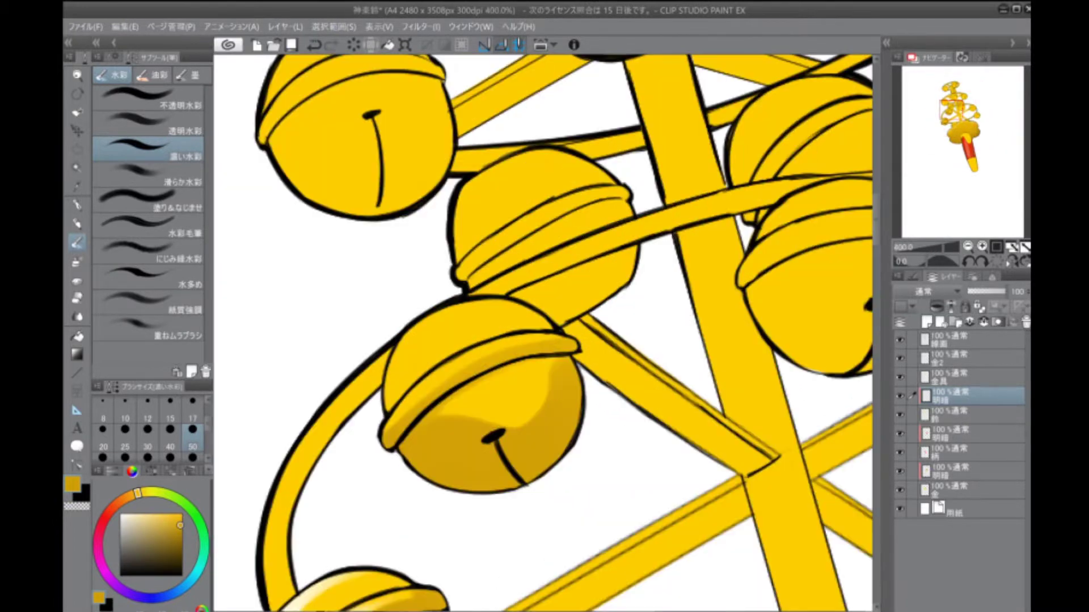
Paint a white highlight on the second left bell's cap and refine it with the brush size set to 17
left_click(423, 527, "alt")
mouse_move(411, 436)
left_mouse_down()
mouse_move(448, 358)
mouse_move(499, 360)
left_mouse_up()
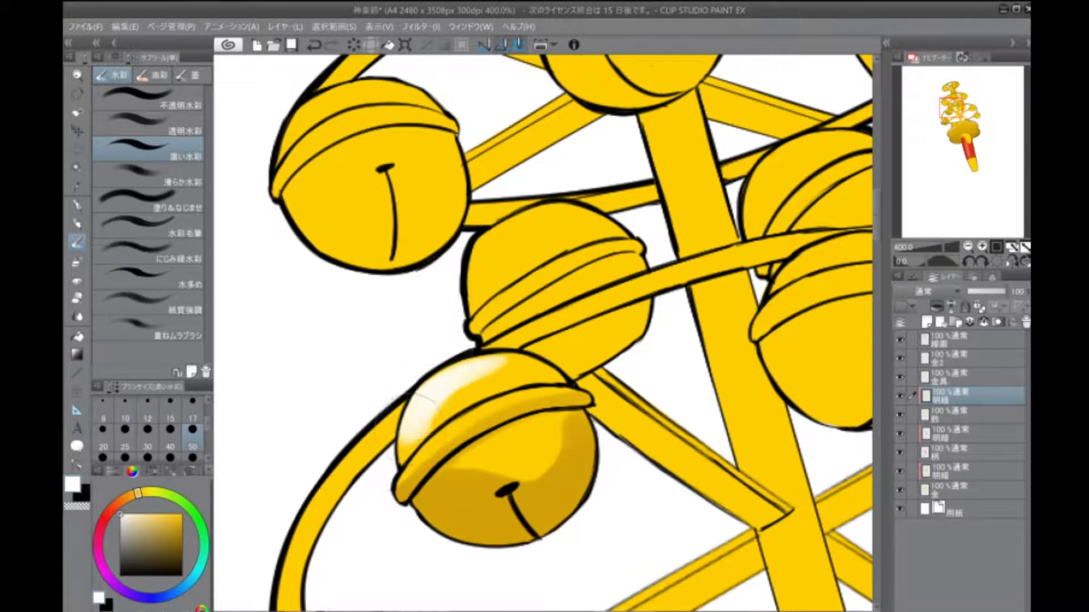
left_click(193, 402)
mouse_move(416, 465)
left_mouse_down()
mouse_move(453, 408)
mouse_move(505, 397)
left_mouse_up()
key("ctrl+0")
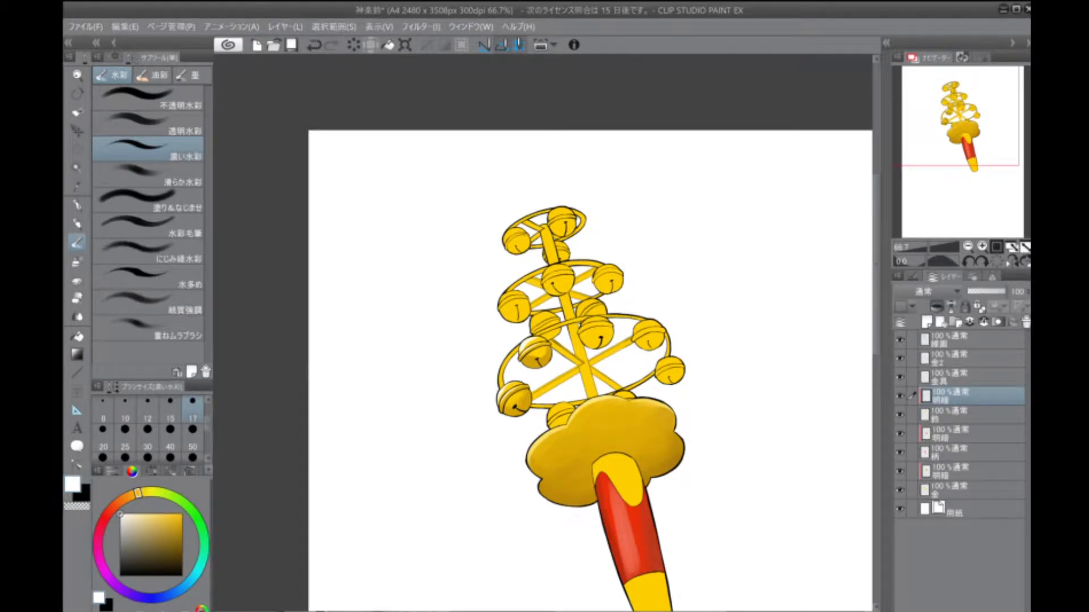
scroll(543, 335, "up", 4)
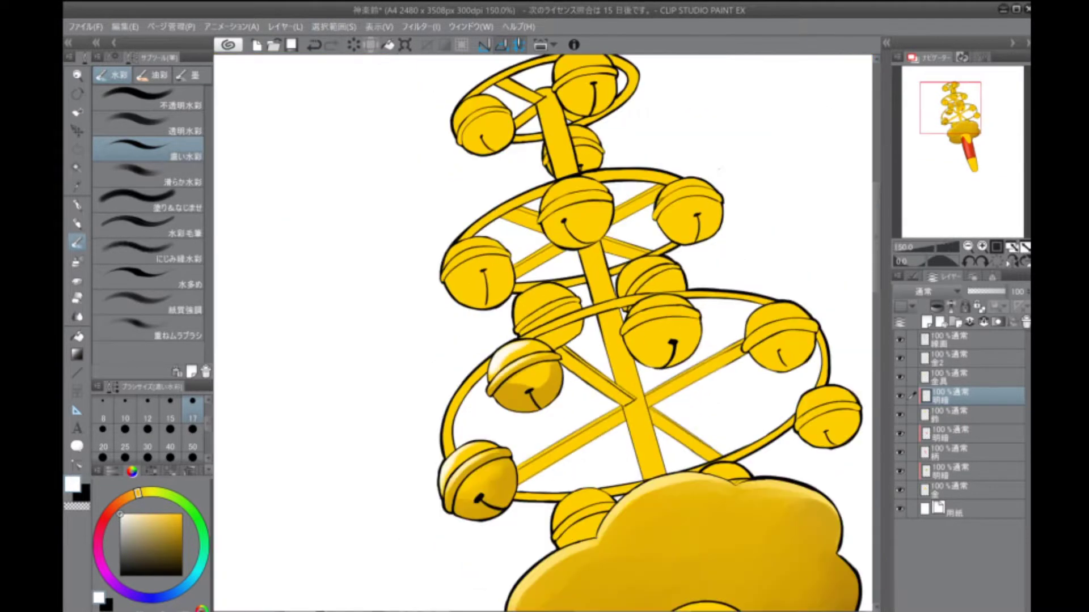
Paint dark gold shadow on the underside, right side and band of the lowest tier's front bell at brush size 50
scroll(544, 323, "up", 2)
left_click(709, 357, "alt")
left_click(193, 448)
mouse_move(743, 326)
left_mouse_down()
mouse_move(697, 372)
mouse_move(675, 379)
mouse_move(715, 355)
mouse_move(663, 366)
left_mouse_up()
left_click_drag(737, 304, 663, 317)
left_click(774, 307, "alt")
left_click(193, 422)
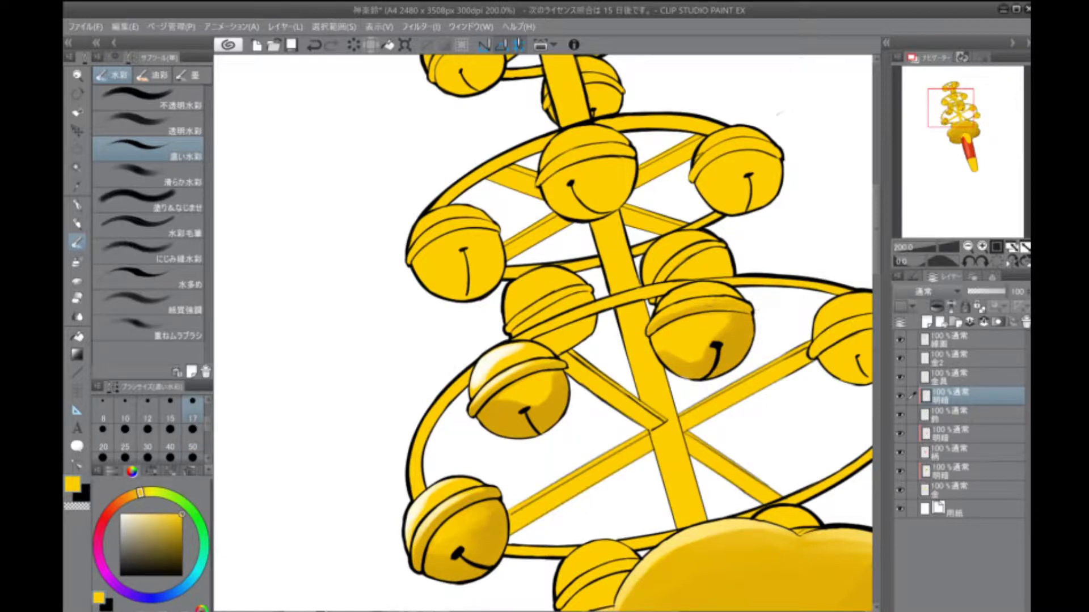
Shade the undersides of the lowest tier's two right bells with sampled dark gold at brush size 50
left_click(193, 448)
left_click(544, 334, "alt")
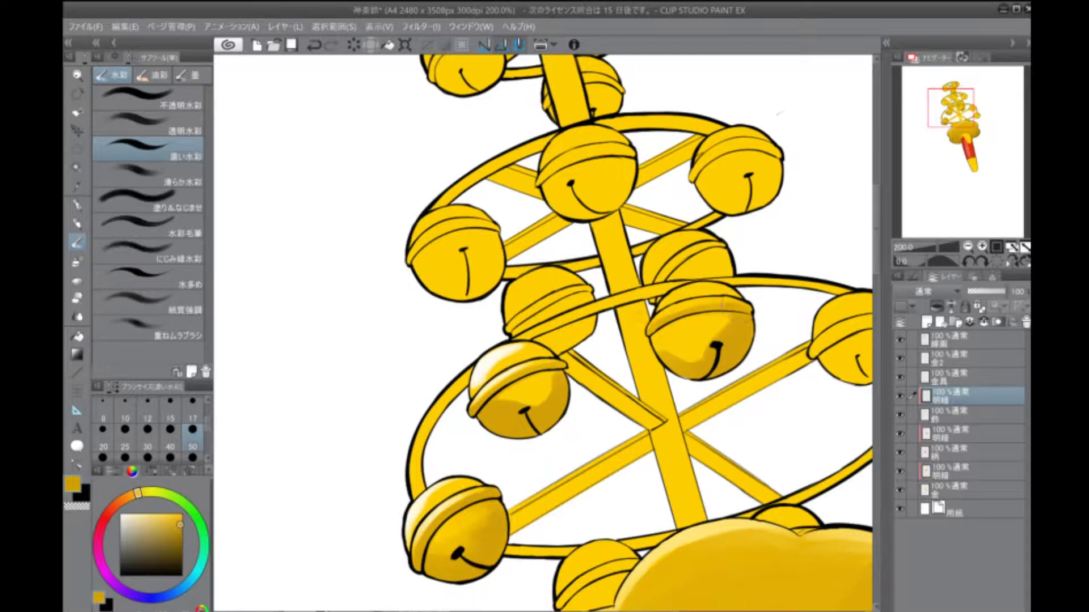
left_click_drag(738, 283, 587, 357)
mouse_move(760, 400)
left_mouse_down()
mouse_move(692, 445)
mouse_move(666, 417)
mouse_move(760, 391)
mouse_move(714, 380)
left_mouse_up()
scroll(634, 484, "down", 2)
mouse_move(794, 471)
left_mouse_down()
mouse_move(749, 488)
mouse_move(766, 482)
left_mouse_up()
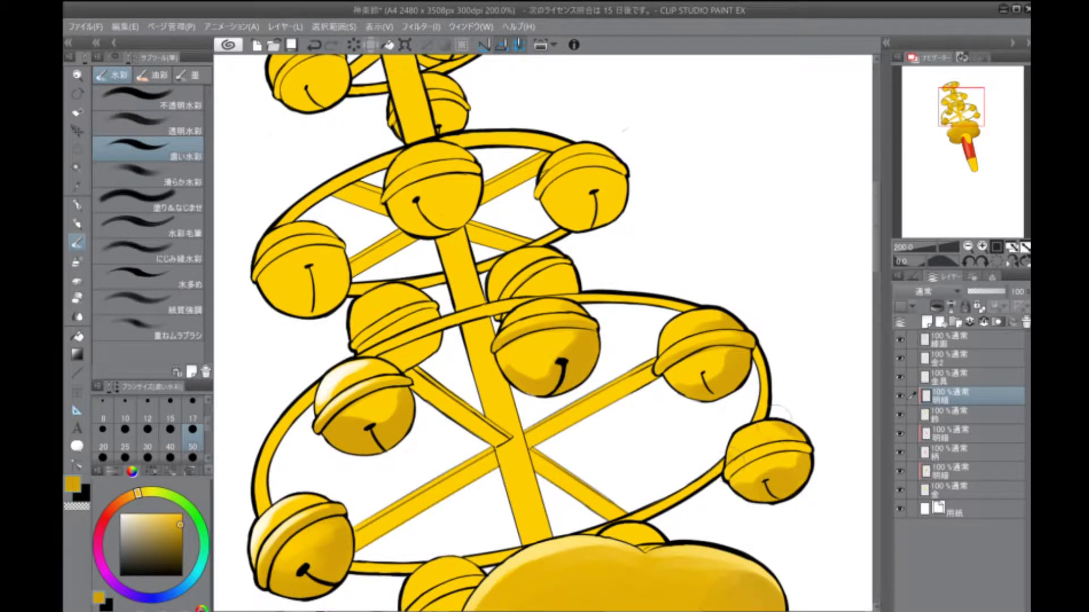
Paint dark gold shadow on the undersides of the middle tier's left, front and right bells
left_click_drag(453, 273, 737, 442)
mouse_move(737, 397)
left_mouse_down()
mouse_move(788, 391)
mouse_move(731, 403)
mouse_move(647, 363)
mouse_move(703, 339)
mouse_move(702, 320)
mouse_move(787, 248)
left_mouse_up()
mouse_move(663, 369)
left_mouse_down()
mouse_move(612, 402)
mouse_move(658, 352)
mouse_move(657, 335)
mouse_move(635, 321)
mouse_move(462, 348)
left_mouse_up()
left_click_drag(709, 391, 665, 412)
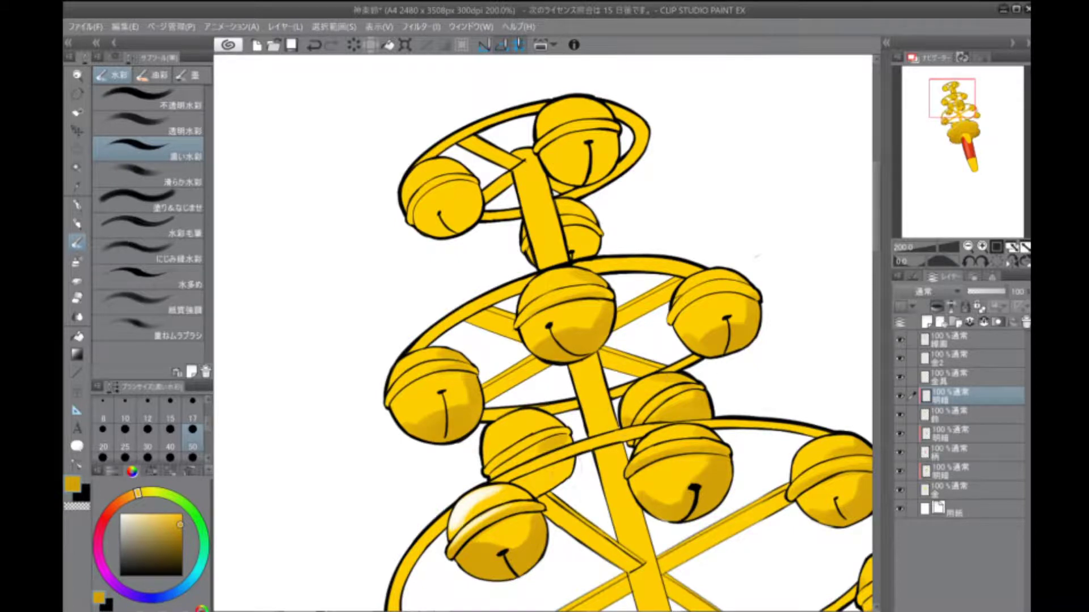
Shade the bells behind the pole and the top tier's left and right bells in dark gold
left_click_drag(544, 409, 638, 328)
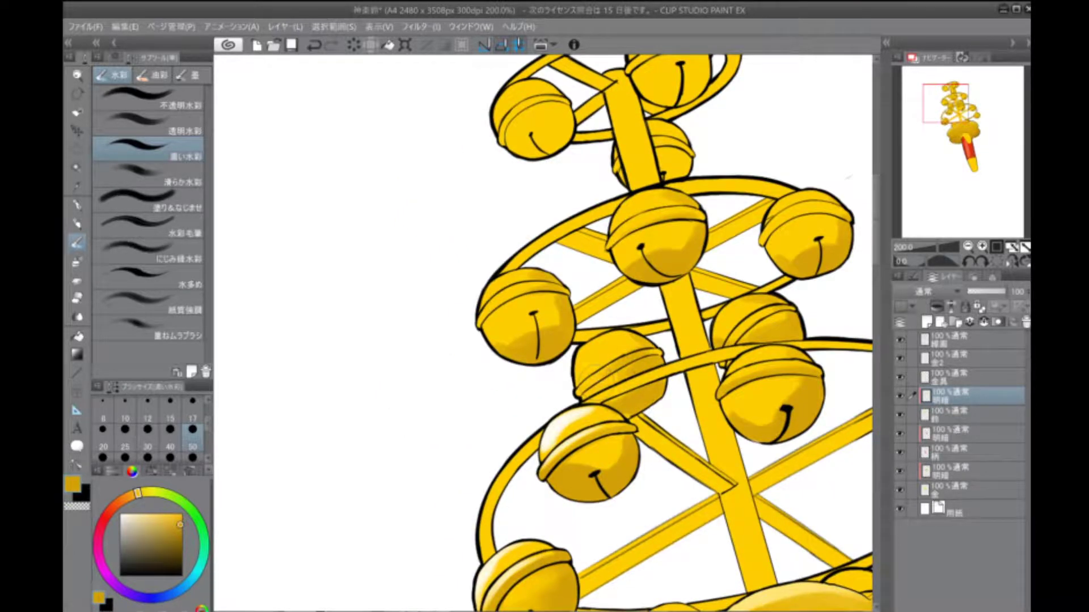
left_click_drag(691, 141, 685, 328)
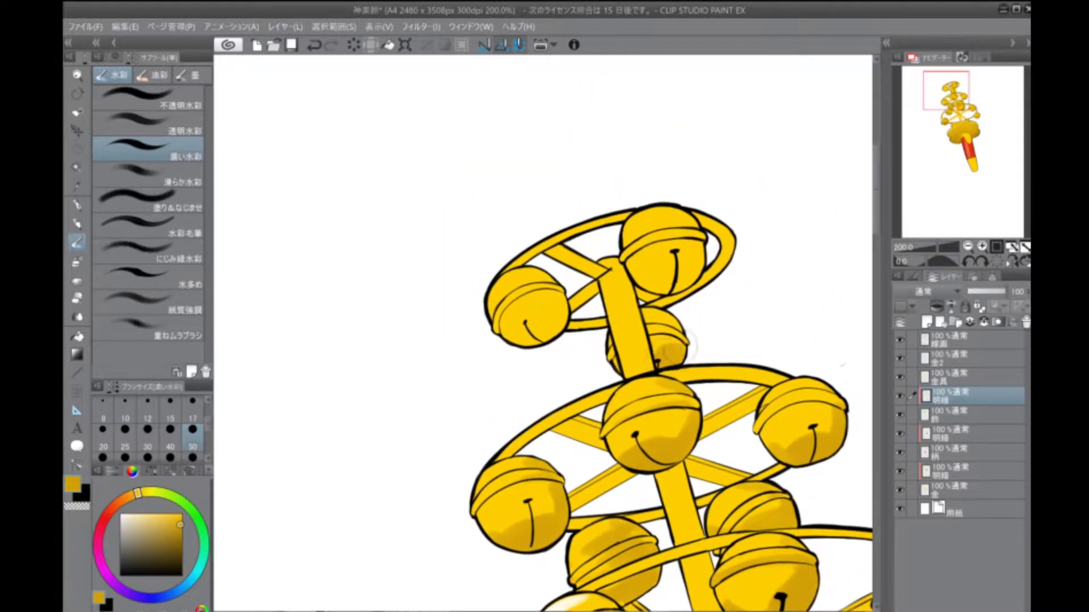
mouse_move(646, 284)
left_mouse_down()
mouse_move(674, 286)
mouse_move(697, 247)
left_mouse_up()
mouse_move(562, 304)
left_mouse_down()
mouse_move(531, 332)
mouse_move(558, 295)
left_mouse_up()
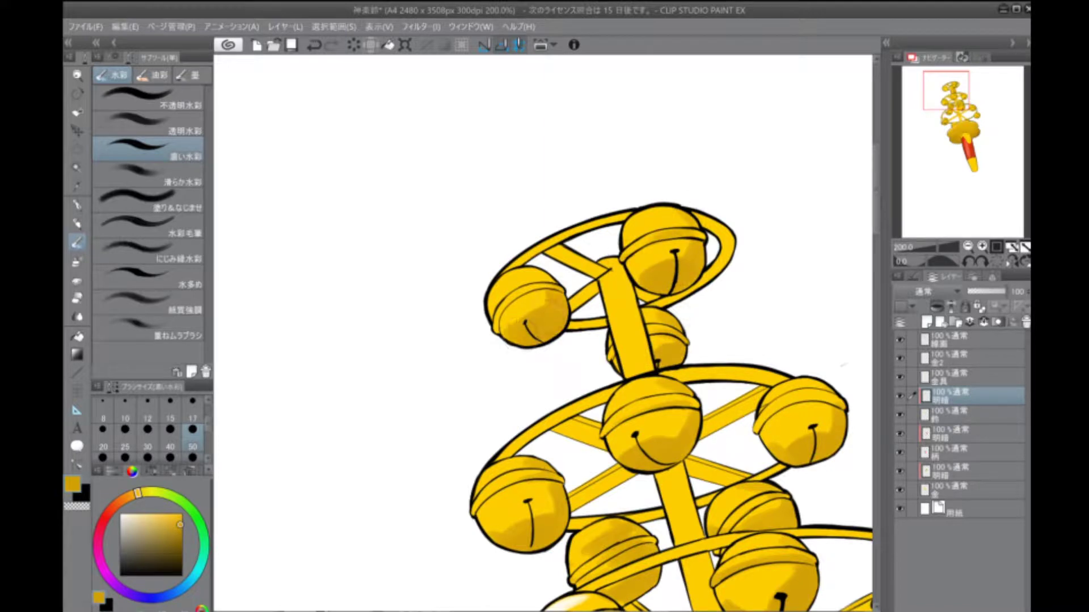
scroll(544, 283, "down", 4)
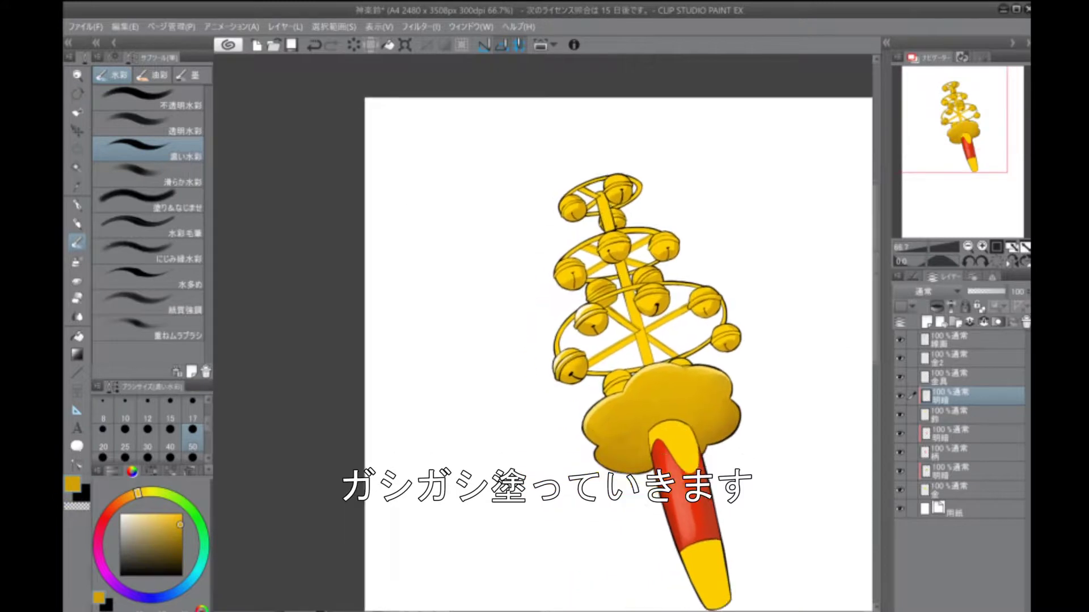
Paint a white highlight on the cap and band of the lowest tier's front bell, reducing the brush size to 17
scroll(519, 422, "up", 6)
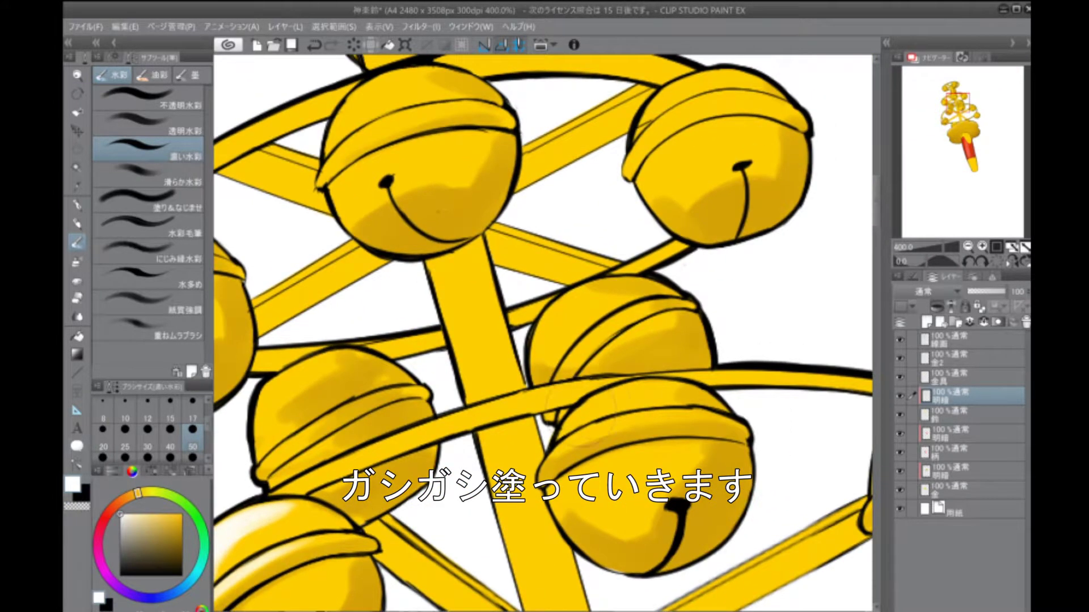
key("bracketleft")
key("bracketleft")
mouse_move(564, 431)
left_mouse_down()
mouse_move(606, 397)
mouse_move(660, 391)
left_mouse_up()
left_click_drag(552, 453, 652, 413)
key("bracketleft")
key("bracketleft")
key("bracketleft")
left_click_drag(572, 483, 550, 529)
Paint white highlights on the left side of the top tier bells' caps and bands
left_click_drag(688, 278, 794, 420)
left_click_drag(283, 261, 306, 315)
left_click_drag(318, 250, 281, 332)
left_click_drag(587, 122, 547, 167)
mouse_move(627, 116)
left_mouse_down()
mouse_move(550, 173)
mouse_move(647, 157)
mouse_move(548, 199)
left_mouse_up()
left_click_drag(292, 332, 360, 262)
key("ctrl+alt+0")
scroll(555, 584, "up", 2)
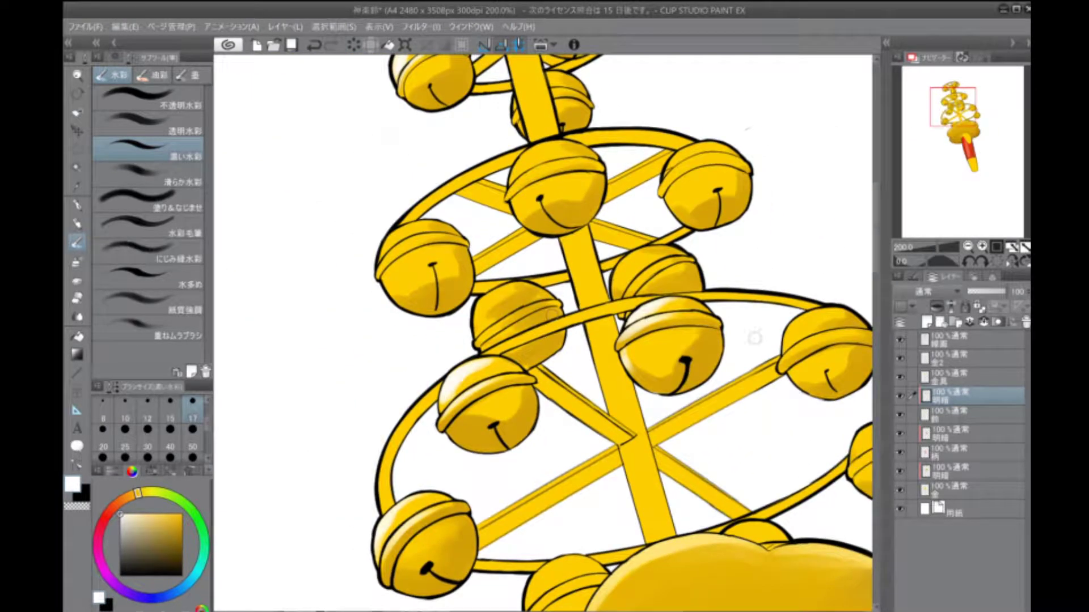
Paint white highlights on the lowest tier's right bell and on the caps of the middle tier's bells
left_click_drag(790, 333, 797, 324)
left_click_drag(539, 578, 567, 292)
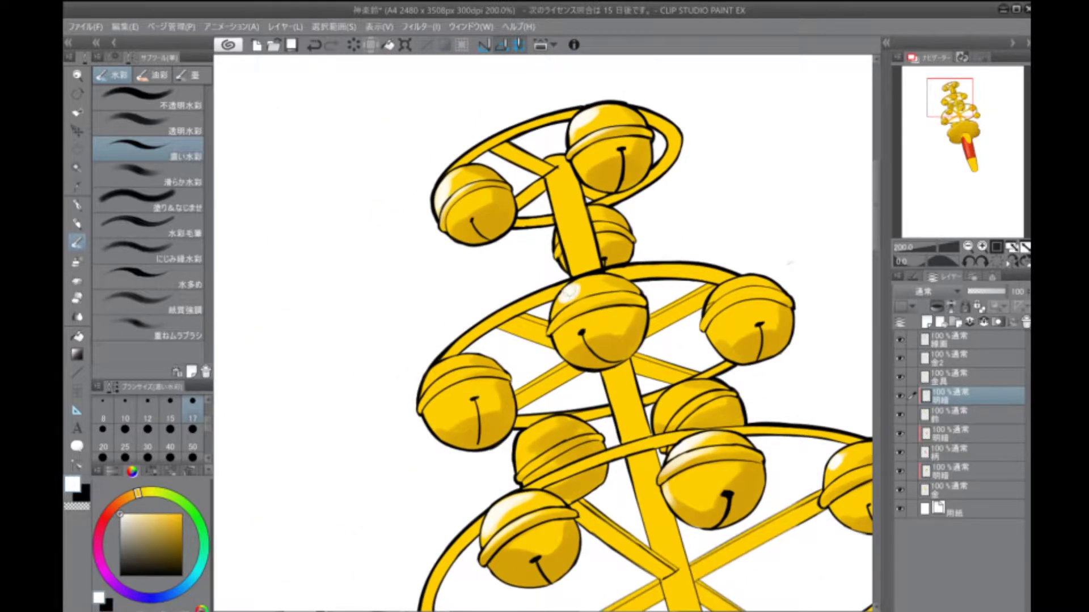
left_click_drag(427, 388, 456, 359)
left_click_drag(710, 305, 757, 277)
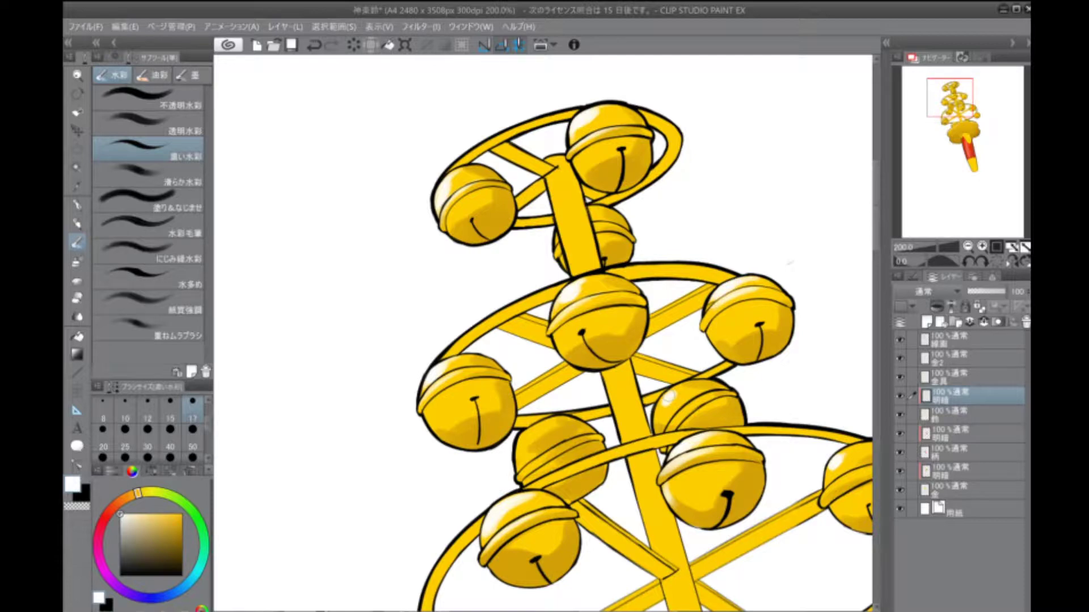
key("ctrl+minus")
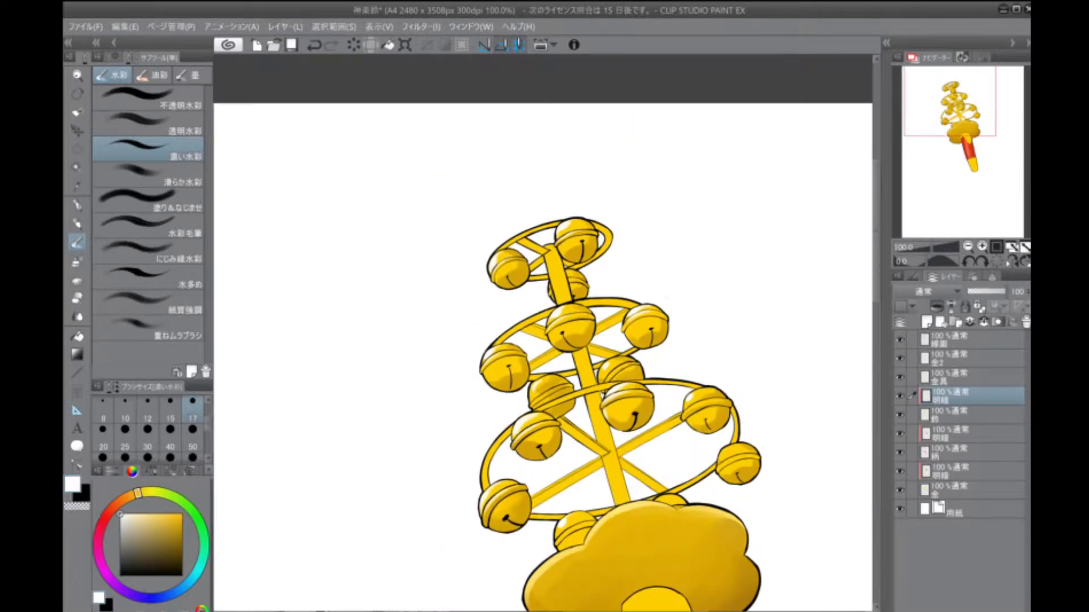
Add a layer 明暗 clipped to 金具 and shade the lowest tier's upper-right and lower-left spokes in dark gold
key("ctrl+plus")
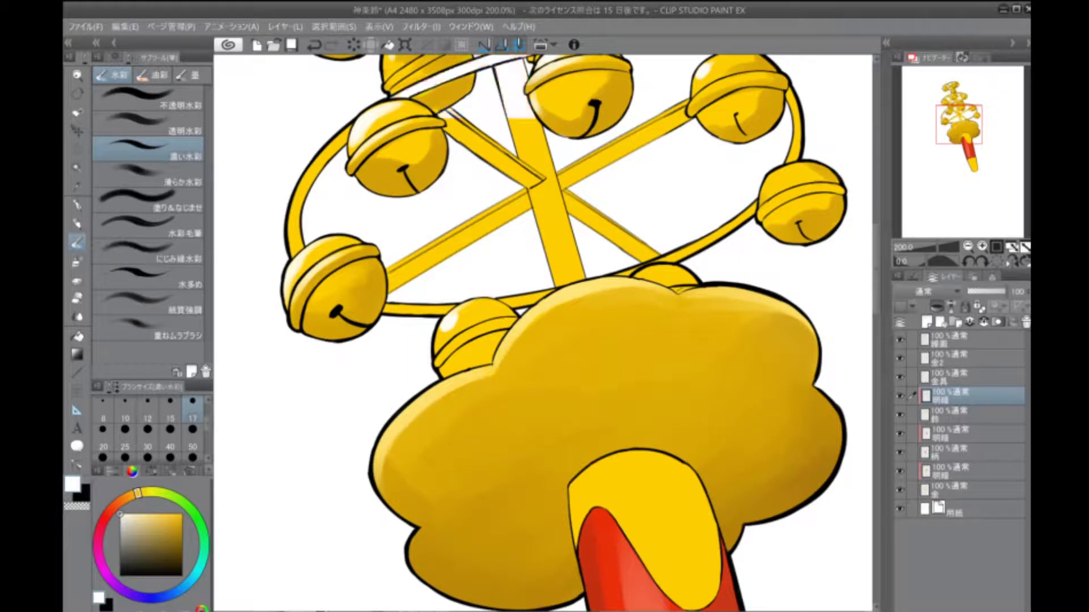
key("ctrl+shift+n")
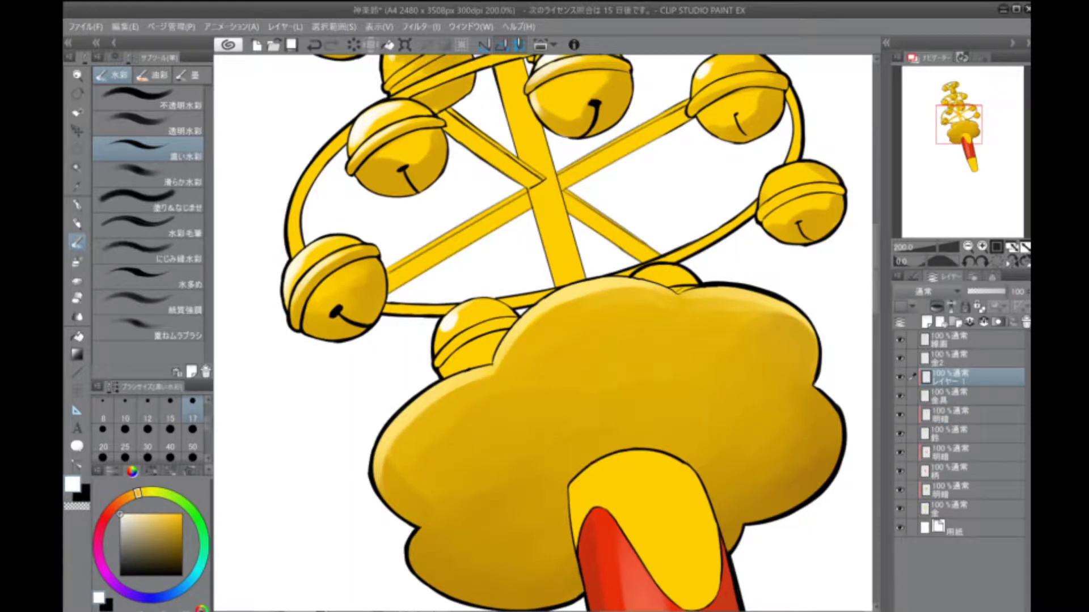
left_click_drag(544, 329, 611, 472)
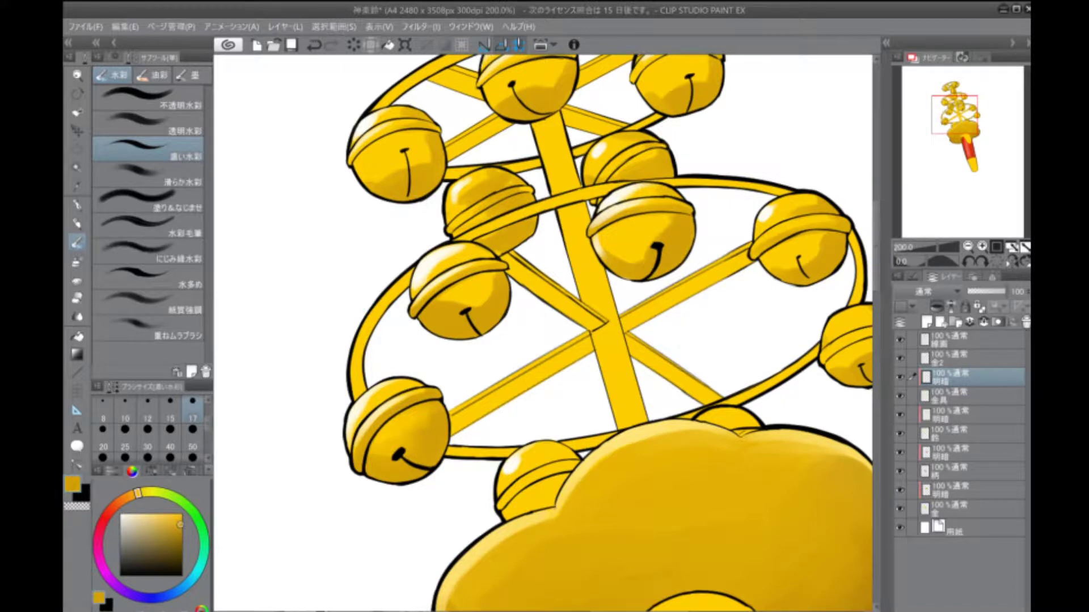
left_click_drag(737, 260, 667, 302)
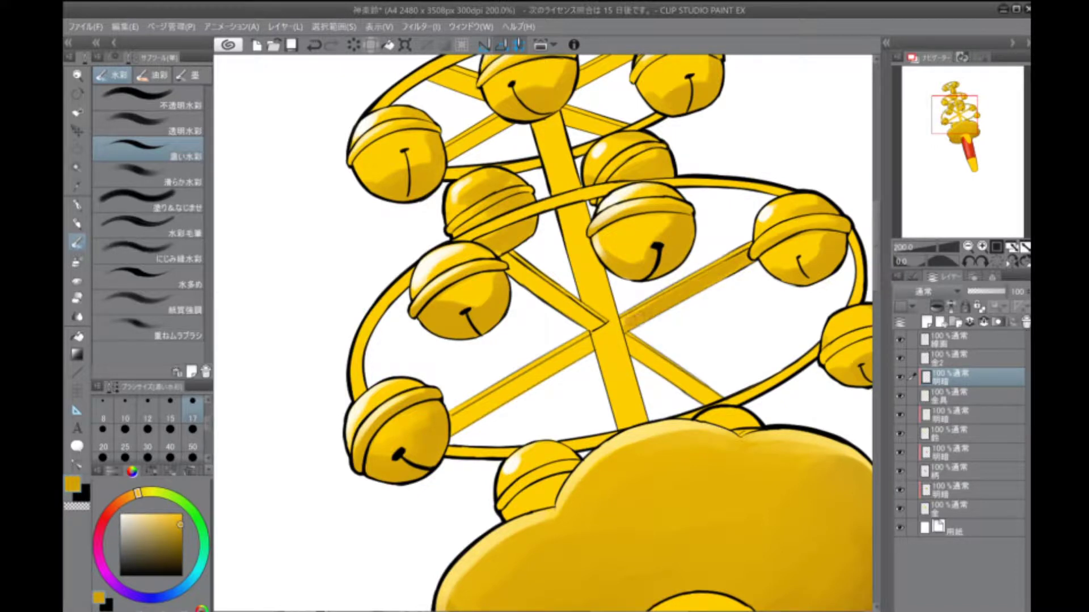
left_click_drag(578, 351, 536, 377)
mouse_move(591, 351)
left_mouse_down()
mouse_move(471, 428)
mouse_move(488, 402)
mouse_move(460, 431)
left_mouse_up()
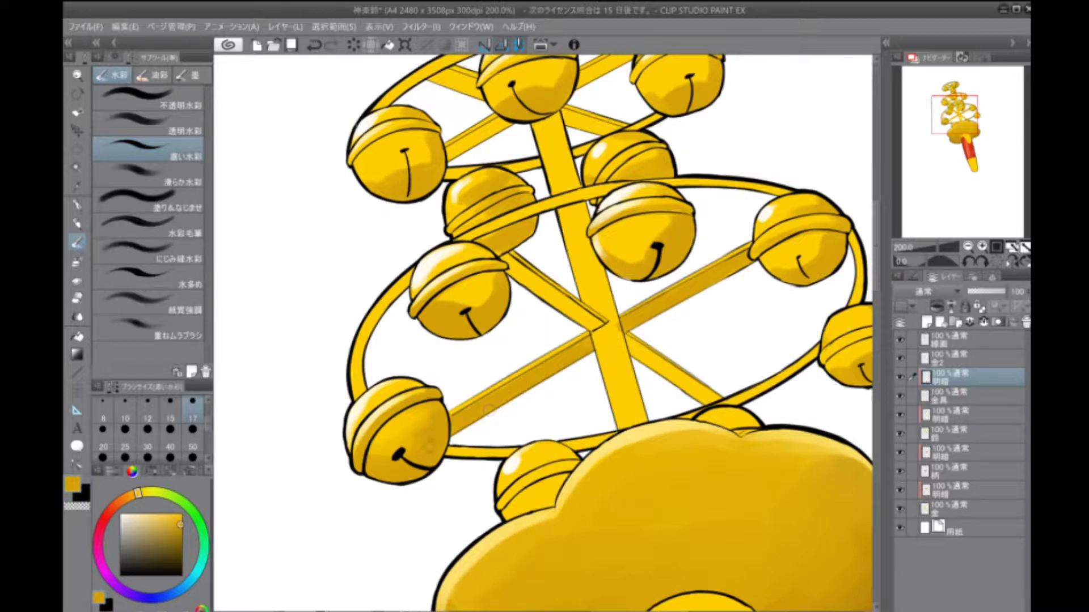
Shade the lowest tier's upper-left and lower-right spokes and the lower section of the central pole in dark gold
mouse_move(513, 259)
left_mouse_down()
mouse_move(603, 323)
mouse_move(584, 320)
left_mouse_up()
mouse_move(645, 340)
left_mouse_down()
mouse_move(700, 389)
mouse_move(635, 353)
mouse_move(637, 334)
mouse_move(716, 390)
mouse_move(696, 396)
left_mouse_up()
left_click_drag(600, 272, 626, 385)
left_click_drag(607, 310, 647, 428)
scroll(499, 343, "down", 3)
scroll(600, 357, "up", 1)
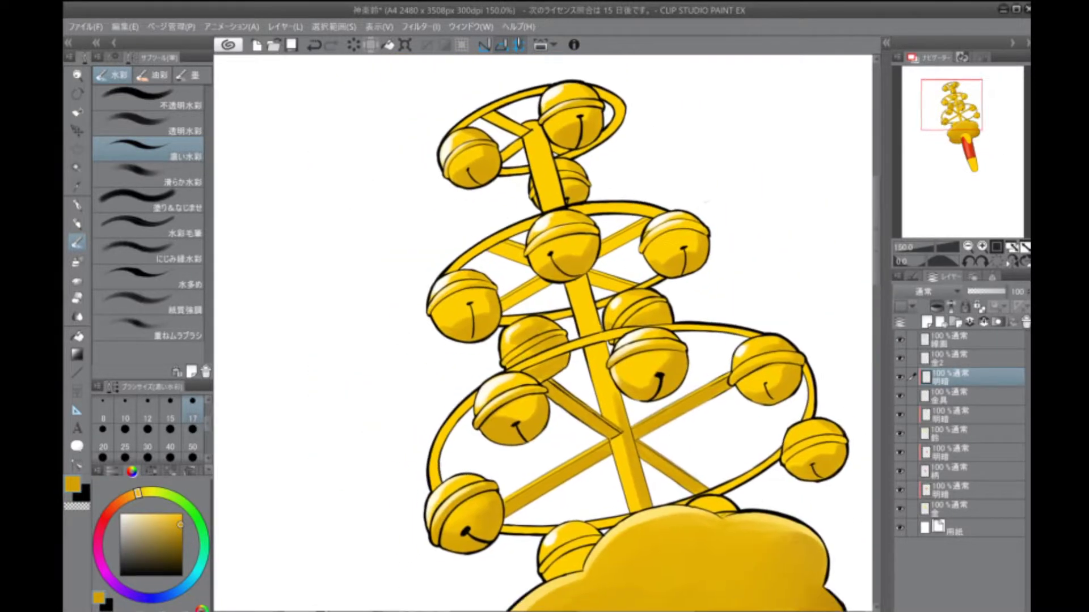
Extend the dark gold shadow along the central pole's middle and upper sections
left_click_drag(586, 359, 588, 387)
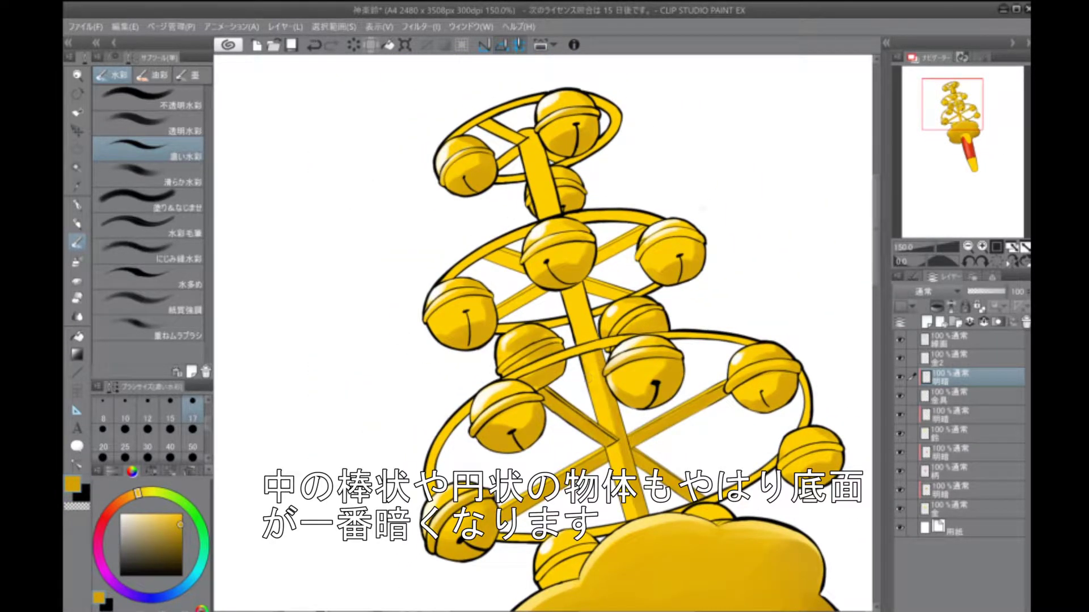
left_click_drag(582, 291, 596, 346)
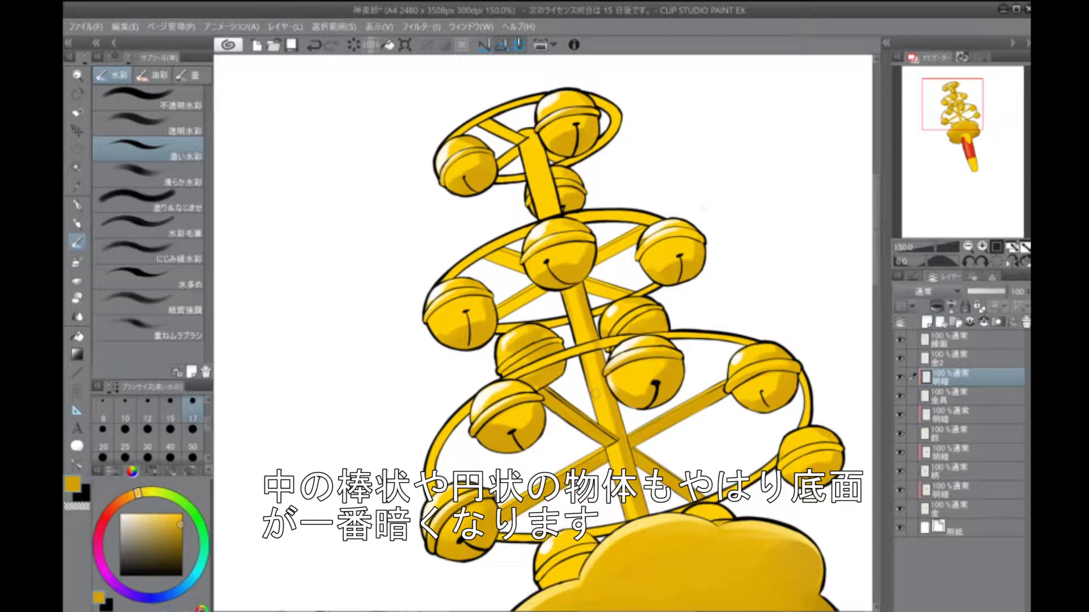
left_click_drag(538, 136, 549, 203)
left_click_drag(526, 153, 536, 216)
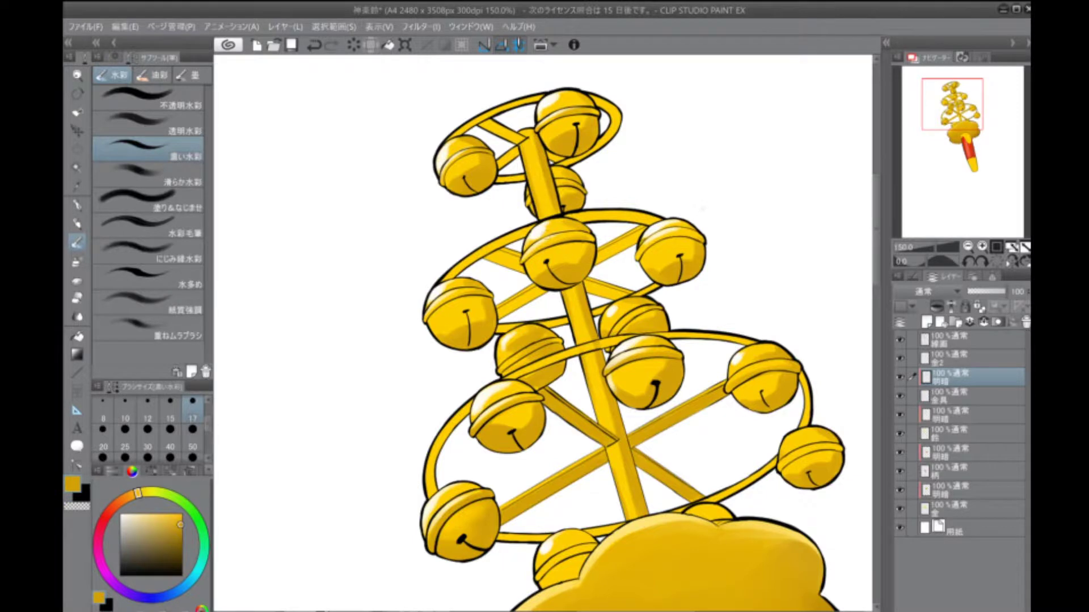
key("ctrl+minus")
key("ctrl+minus")
key("ctrl+minus")
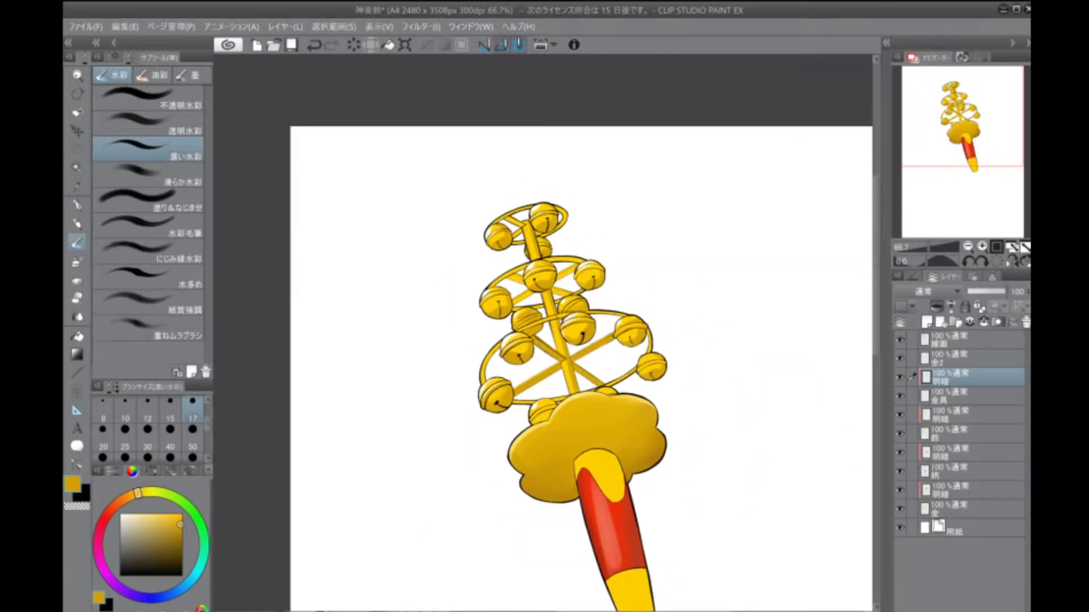
Darken the undersides of the lowest tier's lower-left and upper-right spokes with a deeper brownish gold
key("ctrl+plus")
key("ctrl+plus")
key("ctrl+plus")
key("ctrl+plus")
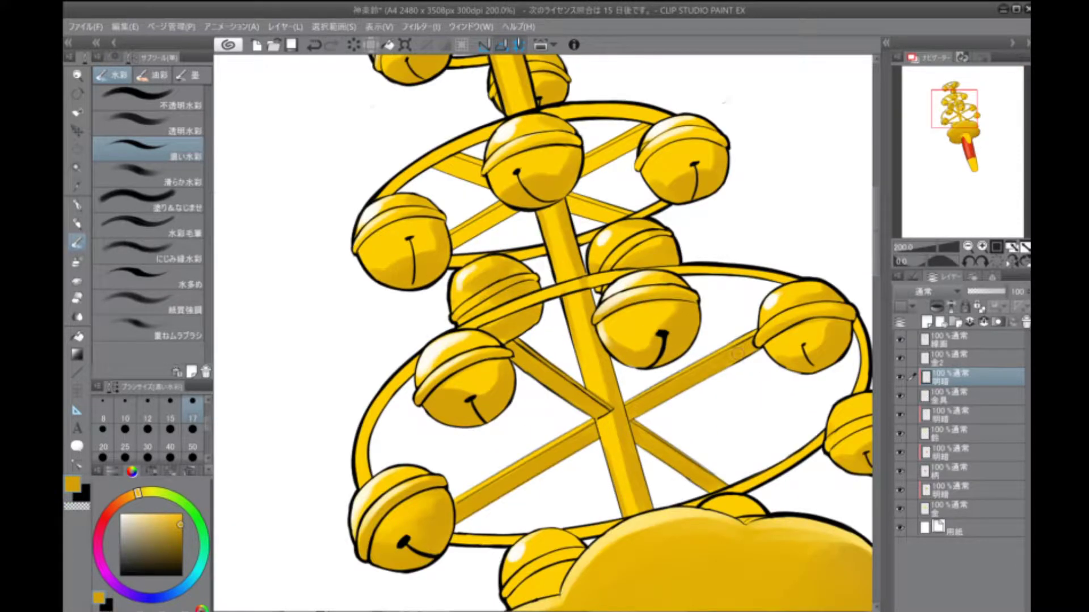
left_click(525, 464, "alt")
left_click_drag(592, 434, 546, 463)
left_click_drag(460, 518, 501, 483)
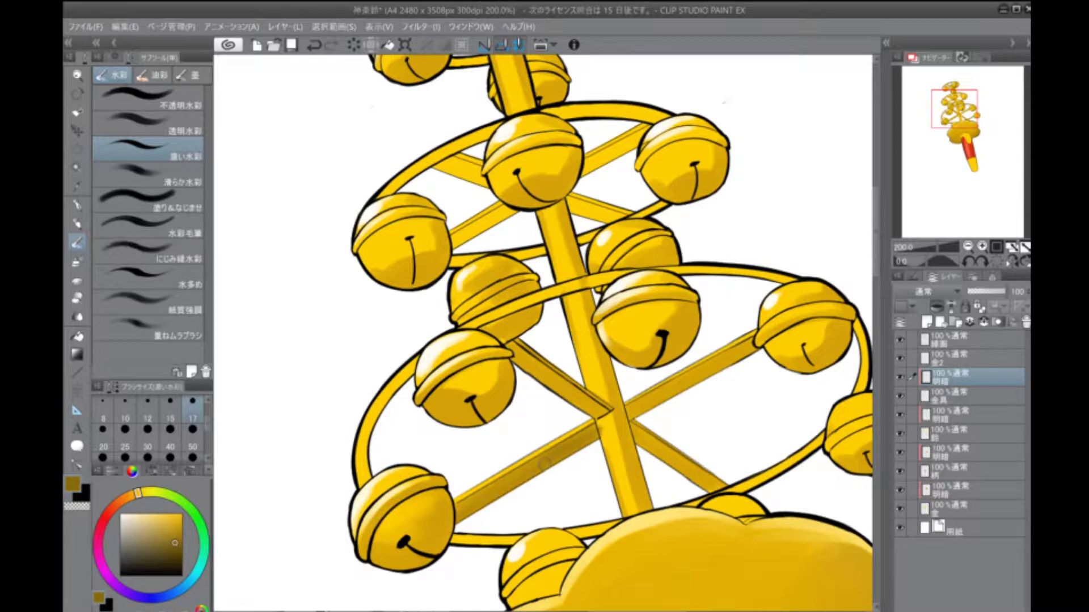
mouse_move(710, 372)
left_mouse_down()
mouse_move(690, 382)
mouse_move(705, 366)
left_mouse_up()
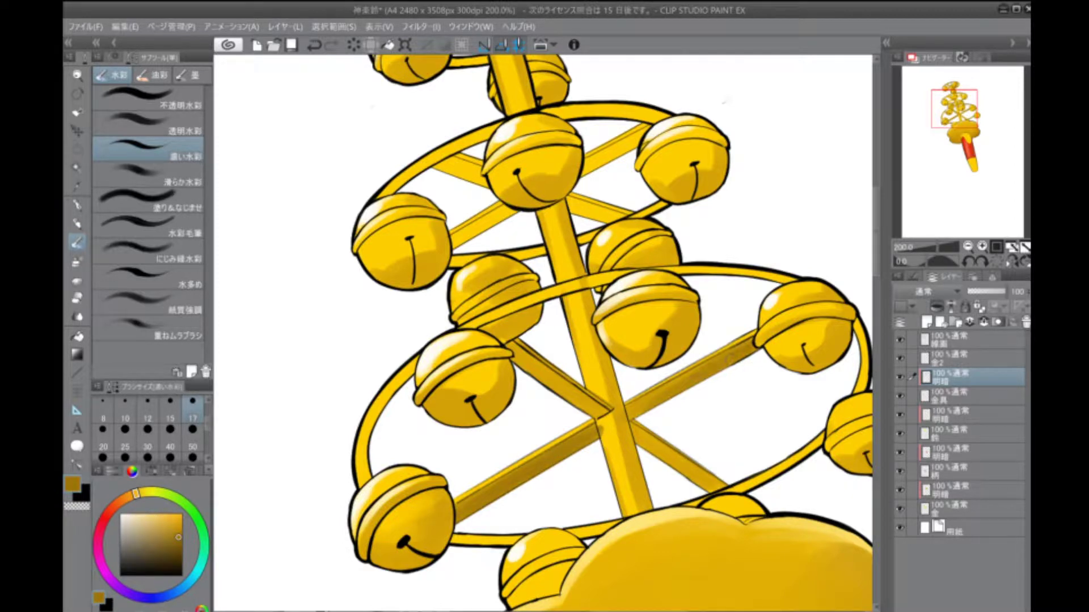
left_click_drag(652, 393, 702, 366)
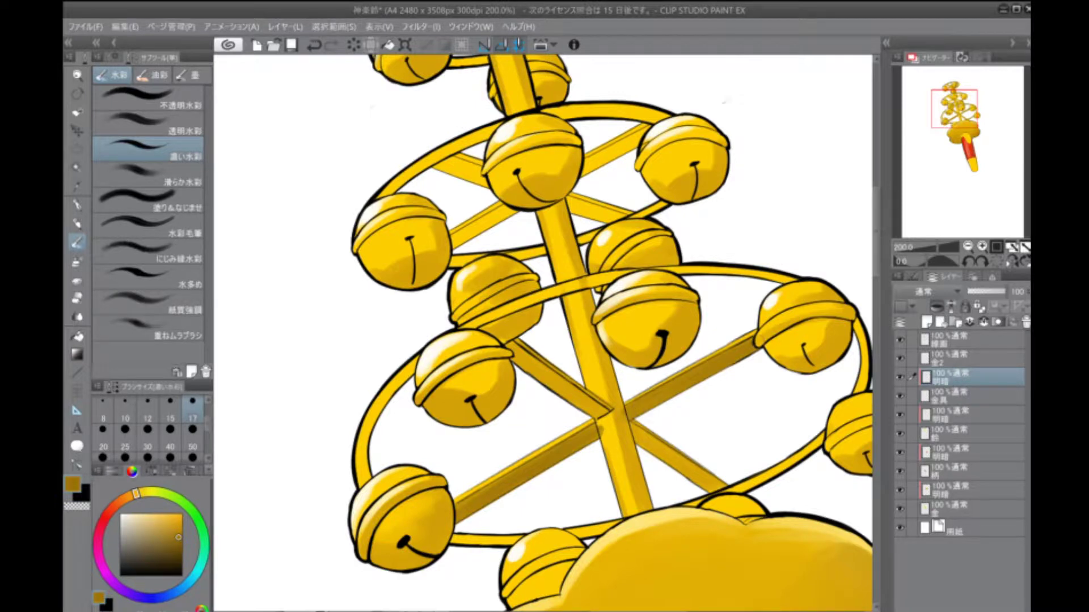
Darken the undersides of the lowest tier's upper-left and lower-right spokes with the brownish gold
mouse_move(517, 347)
left_mouse_down()
mouse_move(602, 411)
mouse_move(582, 411)
left_mouse_up()
mouse_move(646, 427)
left_mouse_down()
mouse_move(712, 485)
mouse_move(640, 445)
left_mouse_up()
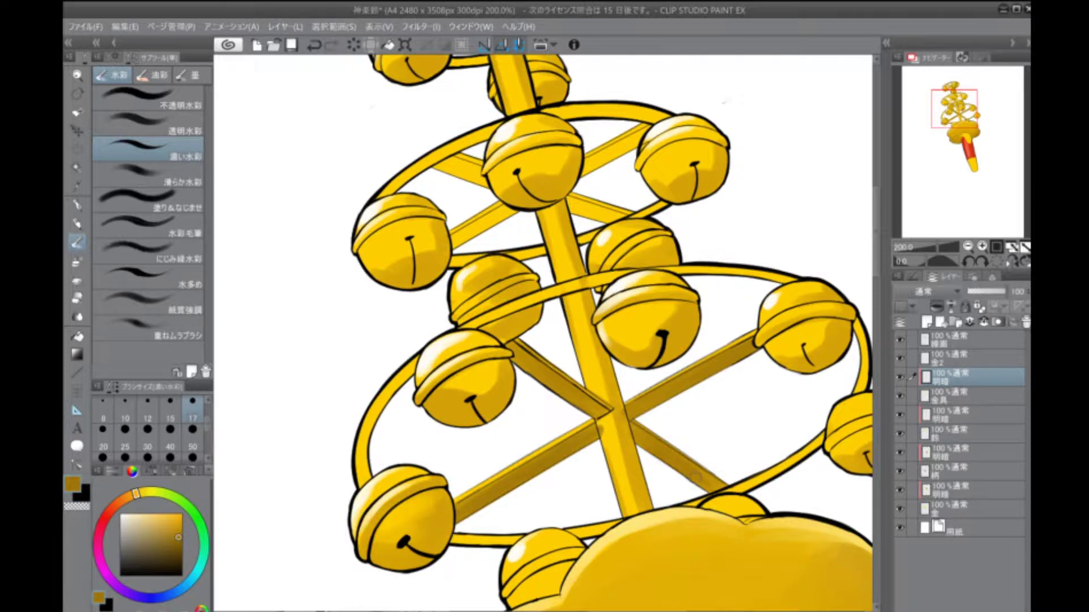
left_click_drag(683, 362, 702, 462)
Paint brownish gold shadow on the middle tier's left and upper-right spokes
mouse_move(504, 283)
left_mouse_down()
mouse_move(460, 266)
mouse_move(503, 279)
mouse_move(464, 259)
mouse_move(482, 255)
mouse_move(473, 268)
left_mouse_up()
left_click_drag(652, 238, 607, 262)
left_click_drag(678, 220, 606, 267)
left_click_drag(658, 243, 601, 275)
left_click_drag(536, 309, 473, 340)
key("ctrl+alt+0")
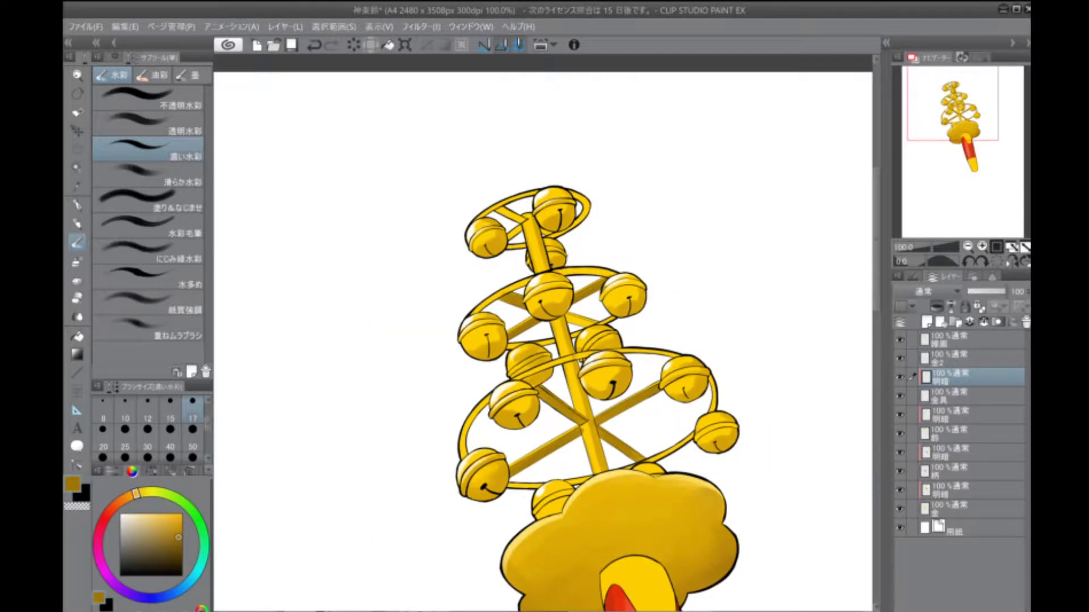
Finish shading the middle tier's spokes in brownish gold, including the lower-right one
key("ctrl+plus")
key("ctrl+plus")
key("ctrl+plus")
key("ctrl+plus")
left_click_drag(721, 277, 630, 300)
left_click_drag(714, 255, 705, 287)
mouse_move(768, 315)
left_mouse_down()
mouse_move(720, 286)
mouse_move(704, 311)
left_mouse_up()
left_click_drag(672, 265, 607, 289)
key("ctrl+minus")
key("ctrl+minus")
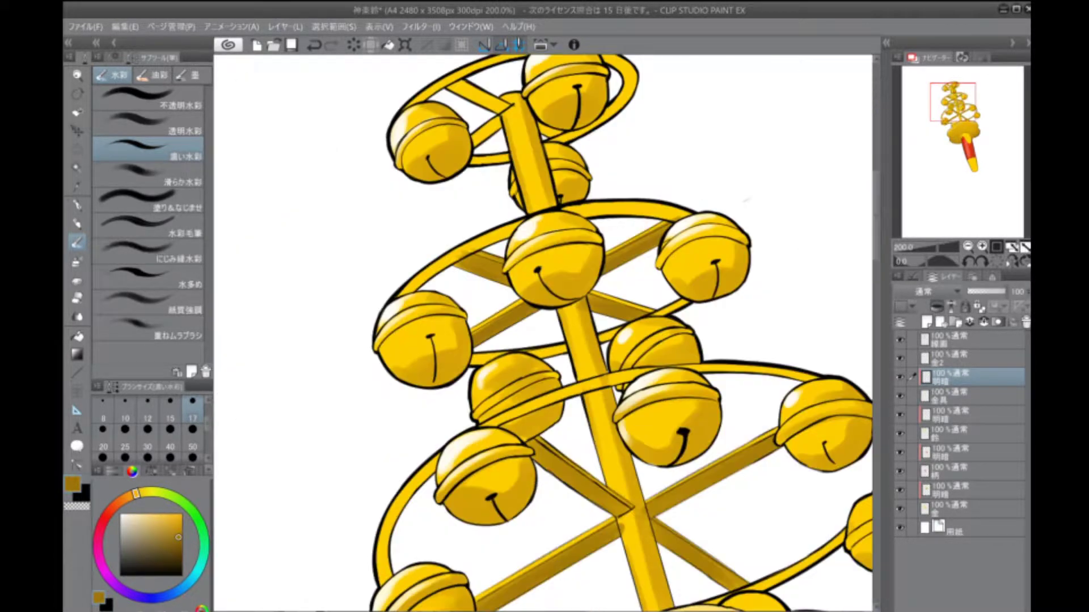
Paint brownish gold shadow on the top tier's spokes
scroll(544, 335, "up", 2)
left_click_drag(544, 306, 590, 338)
mouse_move(568, 228)
left_mouse_down()
mouse_move(539, 258)
mouse_move(511, 192)
mouse_move(559, 211)
left_mouse_up()
left_click_drag(623, 252, 605, 240)
scroll(544, 335, "down", 5)
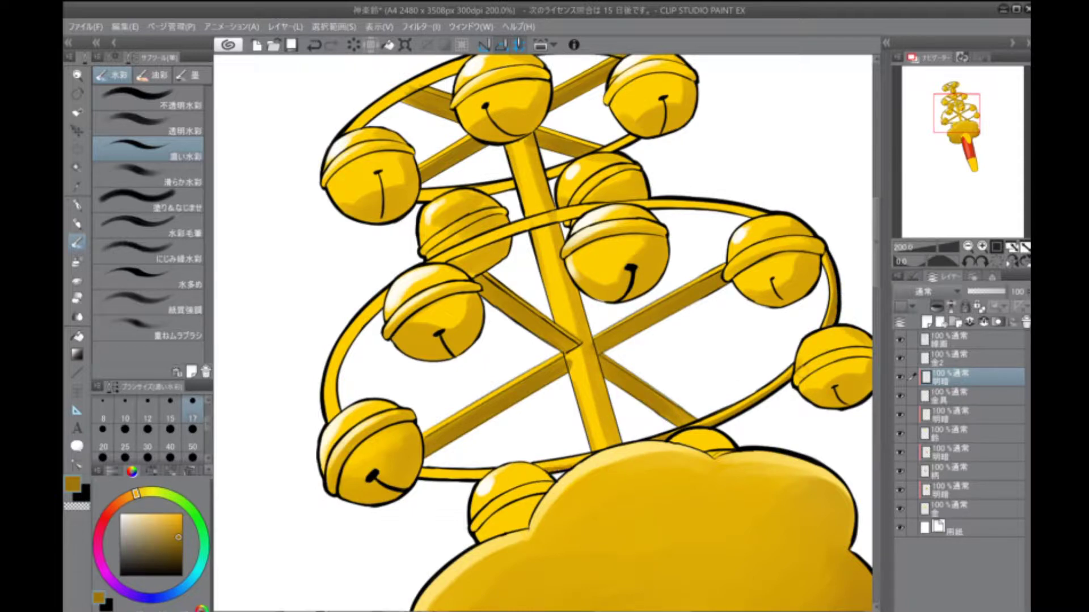
Shade the lowest ring's left side, front and underside and the rings above it in brownish gold
mouse_move(420, 477)
left_mouse_down()
mouse_move(489, 475)
mouse_move(422, 474)
left_mouse_up()
left_click_drag(375, 304, 335, 417)
mouse_move(462, 262)
left_mouse_down()
mouse_move(567, 213)
mouse_move(743, 210)
left_mouse_up()
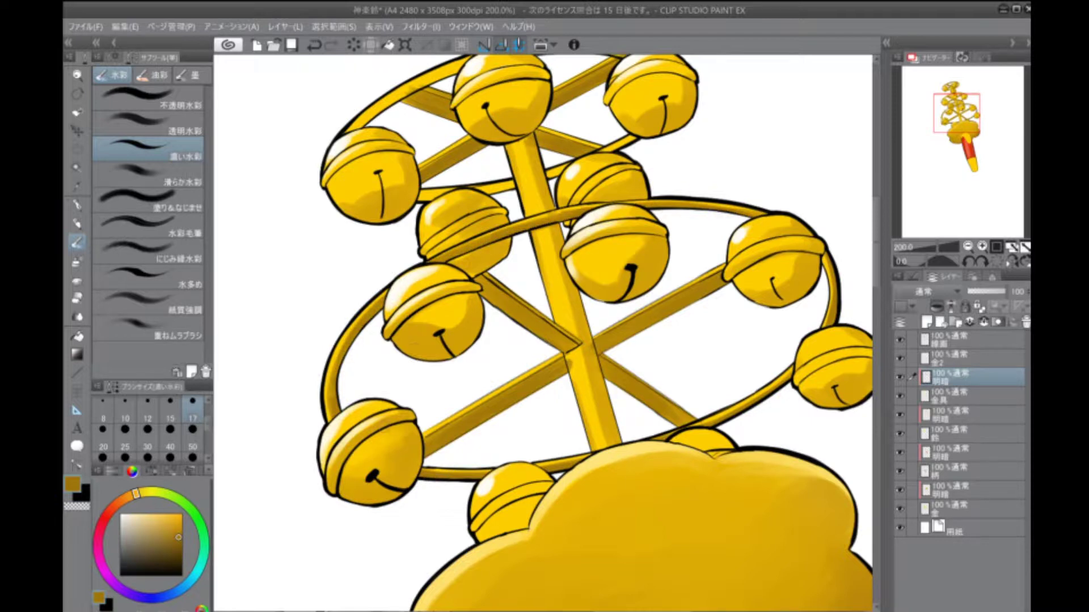
left_click_drag(391, 388, 459, 513)
left_click_drag(703, 175, 593, 169)
key("ctrl+alt+0")
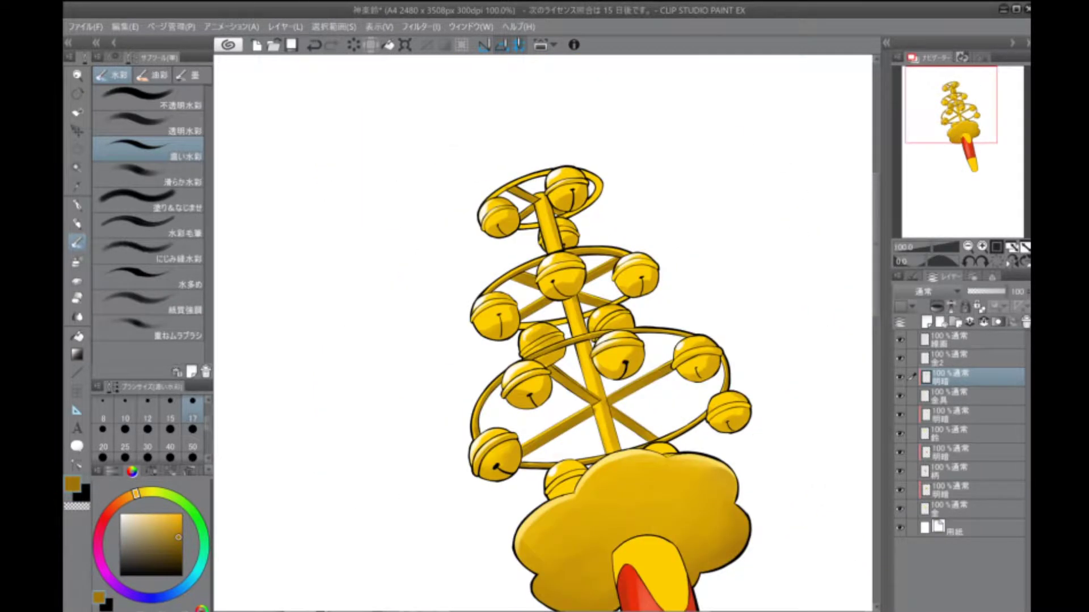
Deepen the central pole's shadows with brownish gold, including cast shadows beneath the bells and rings
key("ctrl+plus")
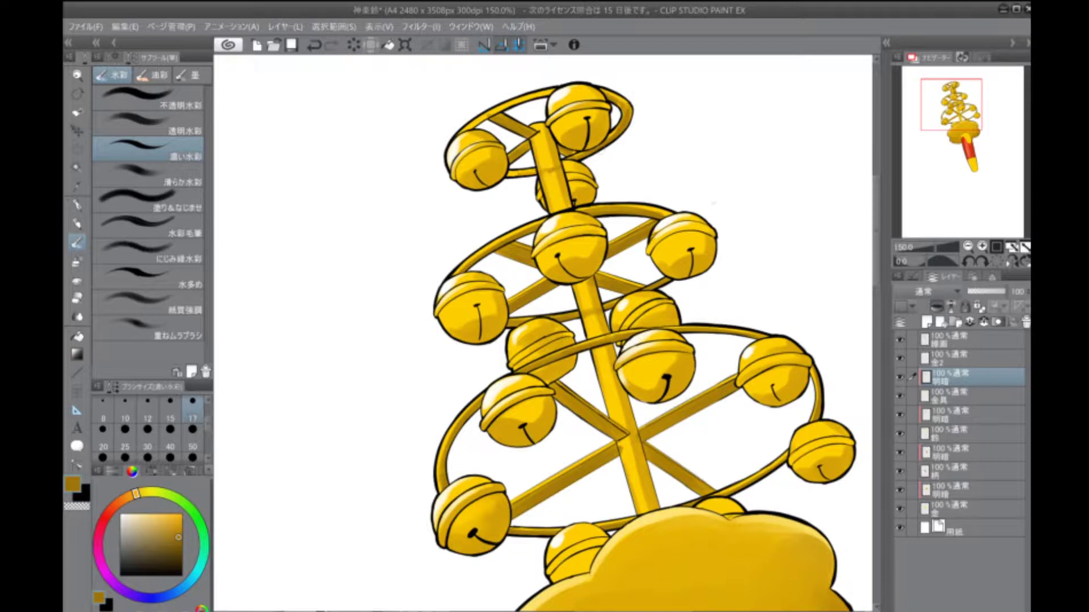
scroll(611, 72, "down", 5)
scroll(611, 73, "up", 4)
scroll(612, 73, "down", 3)
scroll(611, 73, "up", 5)
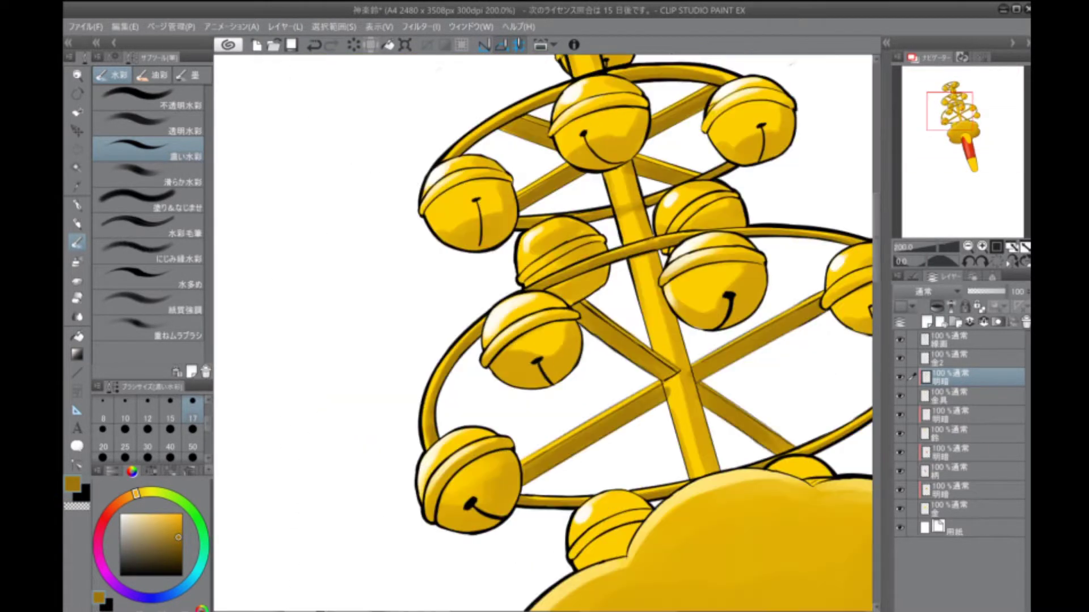
On the bells' shading layer, paint brownish gold shadow along the right side and underside of the lowest tier's lower-left bell
scroll(544, 332, "down", 2)
scroll(544, 333, "up", 2)
scroll(544, 332, "up", 5)
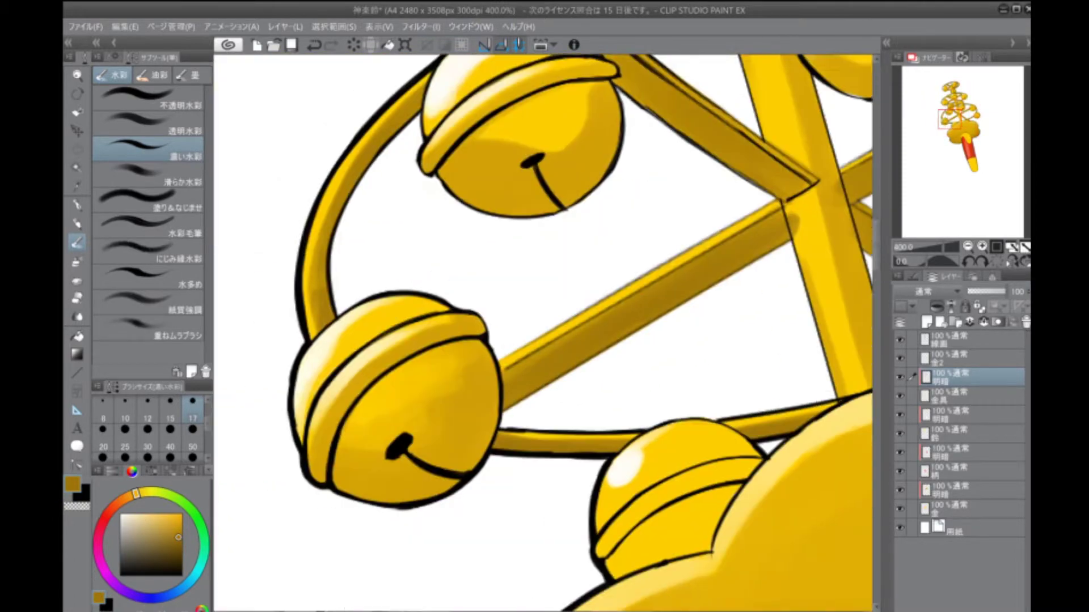
left_click(964, 433)
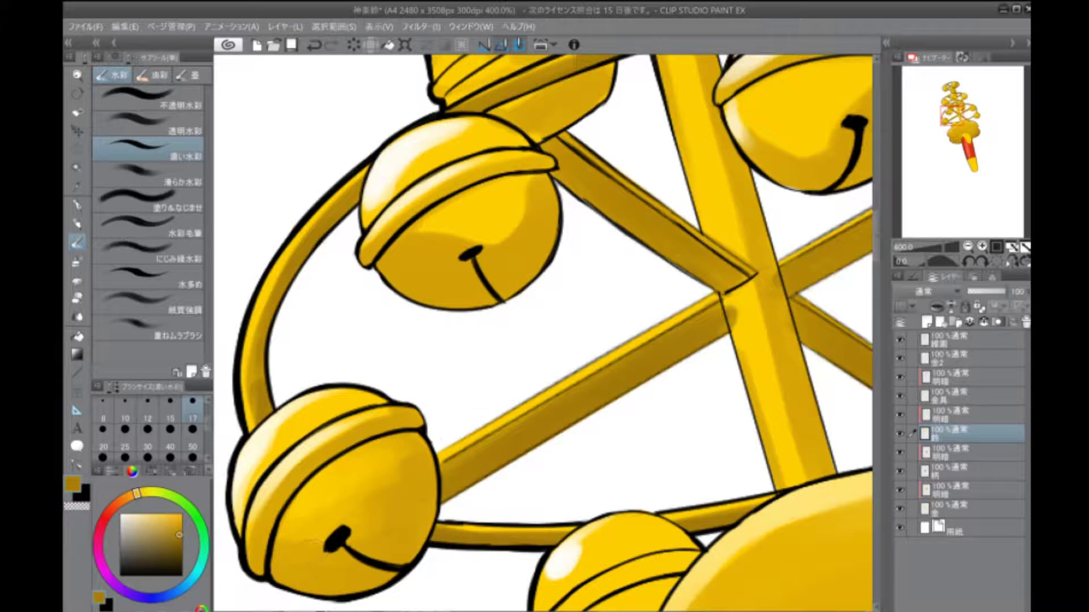
left_click_drag(166, 548, 157, 555)
left_click(964, 414)
left_click(179, 534)
mouse_move(367, 550)
left_mouse_down()
mouse_move(397, 561)
mouse_move(363, 564)
left_mouse_up()
mouse_move(428, 448)
left_mouse_down()
mouse_move(419, 527)
mouse_move(335, 590)
left_mouse_up()
left_click_drag(417, 496, 294, 590)
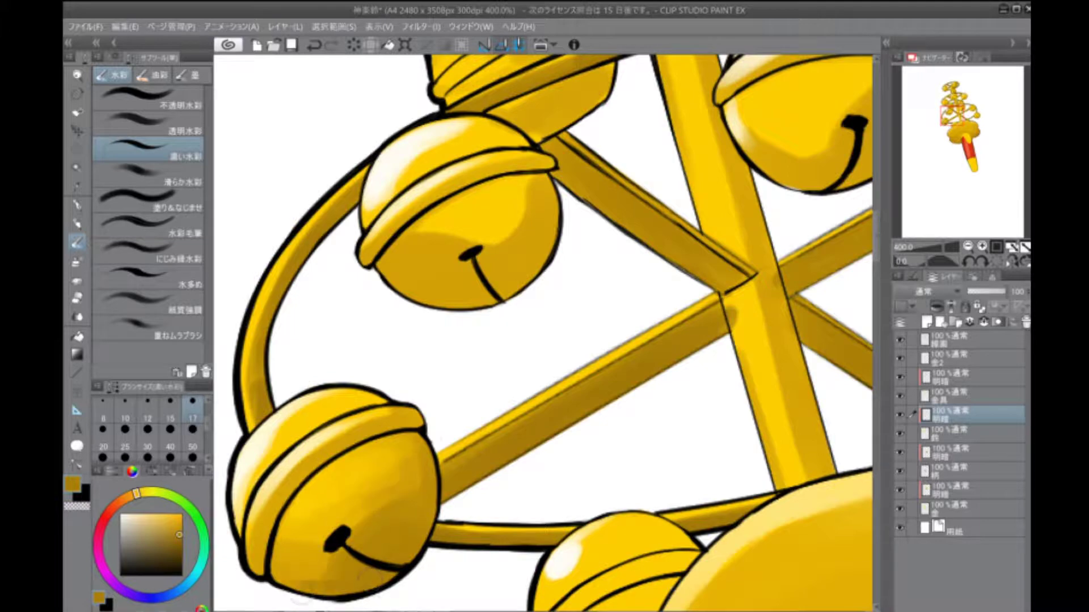
With the dense watercolour brush, paint a dark orange-brown shadow across the right side and underside of the lowest tier's front bell
key("ctrl+alt+0")
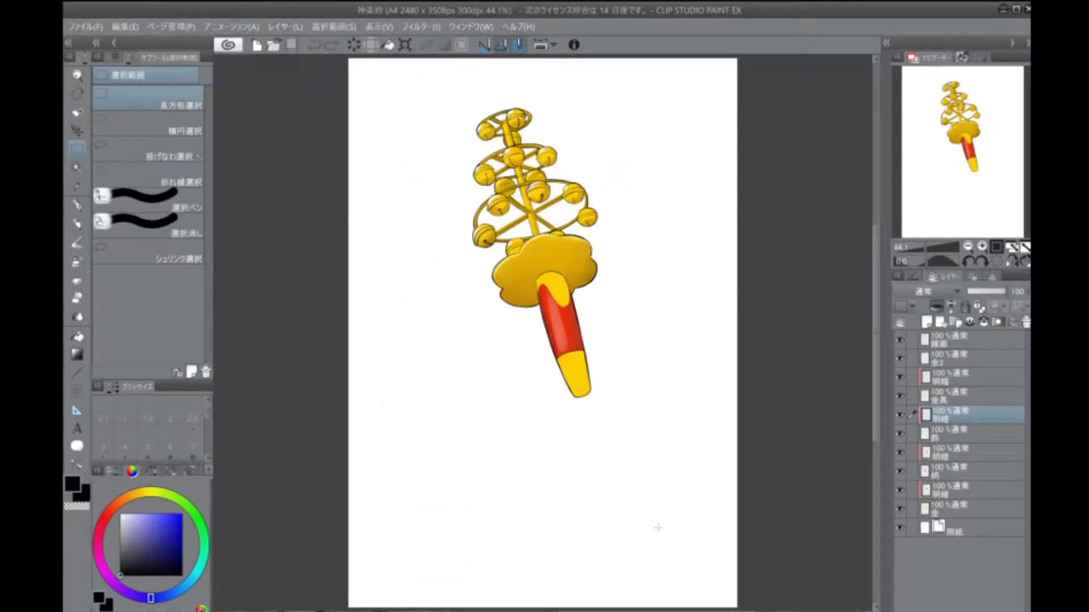
scroll(541, 237, "up", 5)
left_click_drag(790, 373, 828, 609)
scroll(827, 609, "up", 2)
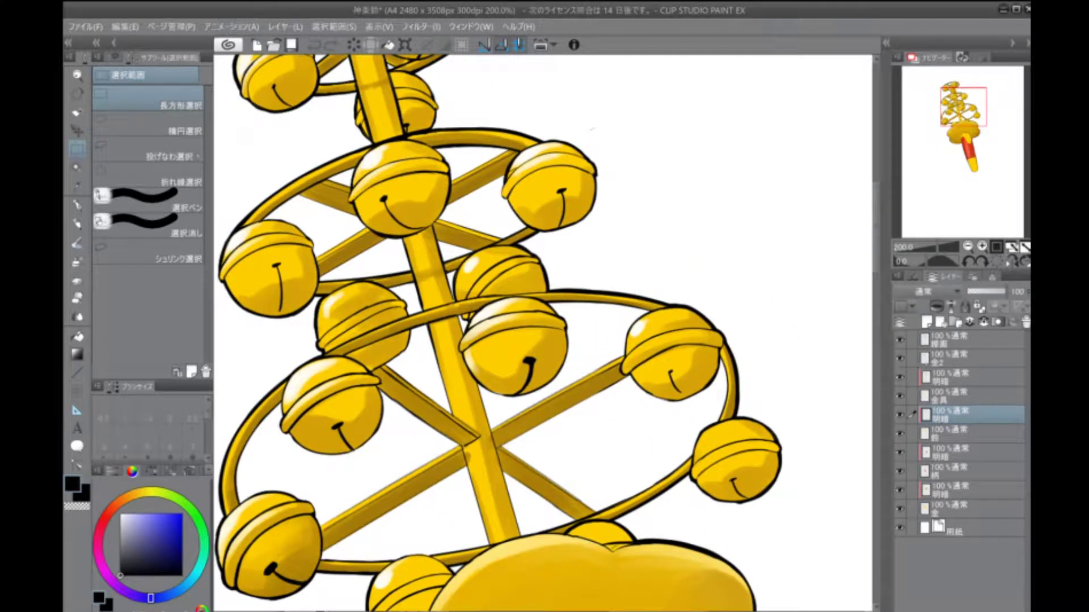
key("ctrl+a")
key("b")
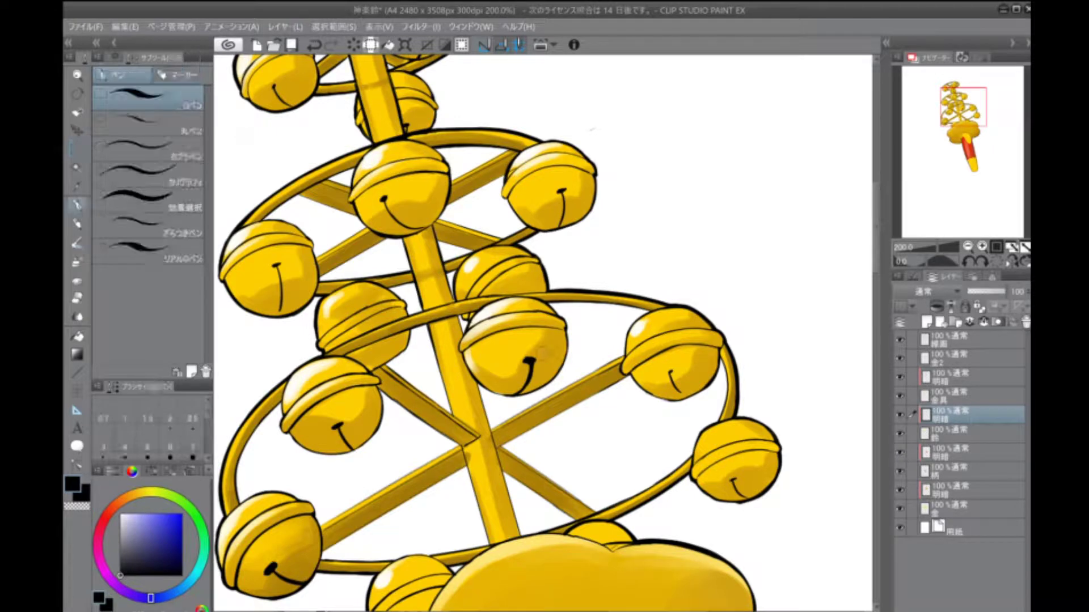
left_click(544, 343, "alt")
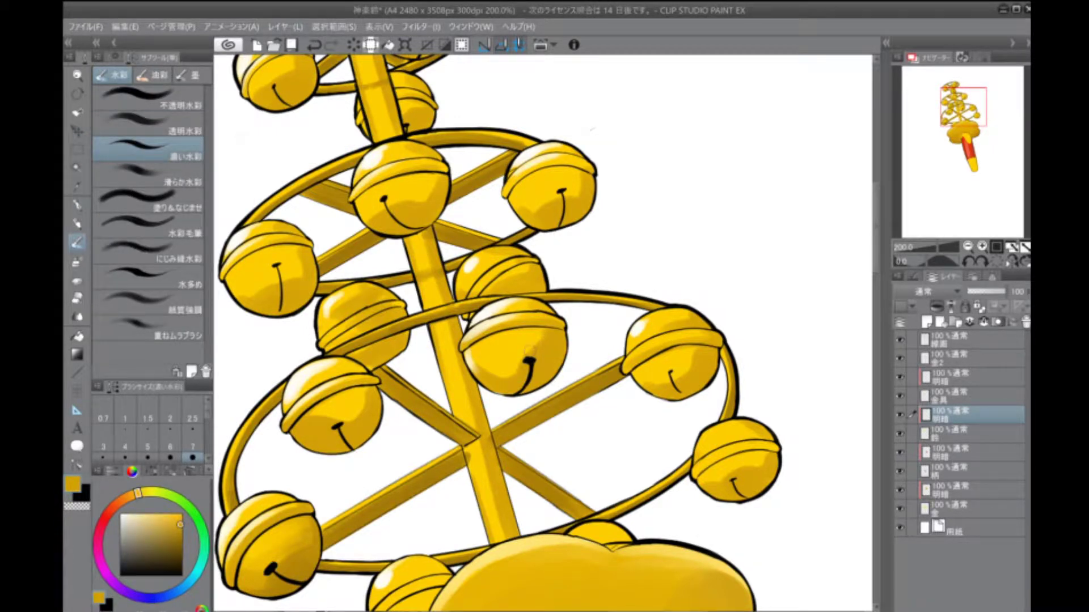
key("ctrl+d")
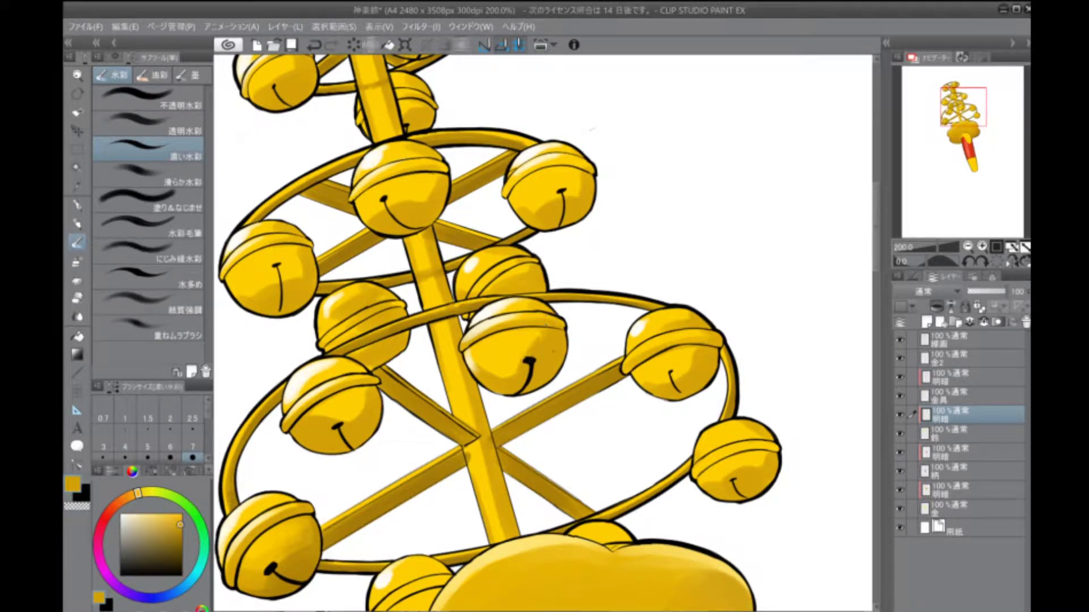
left_click(173, 545)
left_click(130, 496)
mouse_move(542, 339)
left_mouse_down()
mouse_move(572, 310)
mouse_move(586, 325)
mouse_move(502, 392)
left_mouse_up()
scroll(515, 397, "down", 6)
scroll(516, 397, "up", 4)
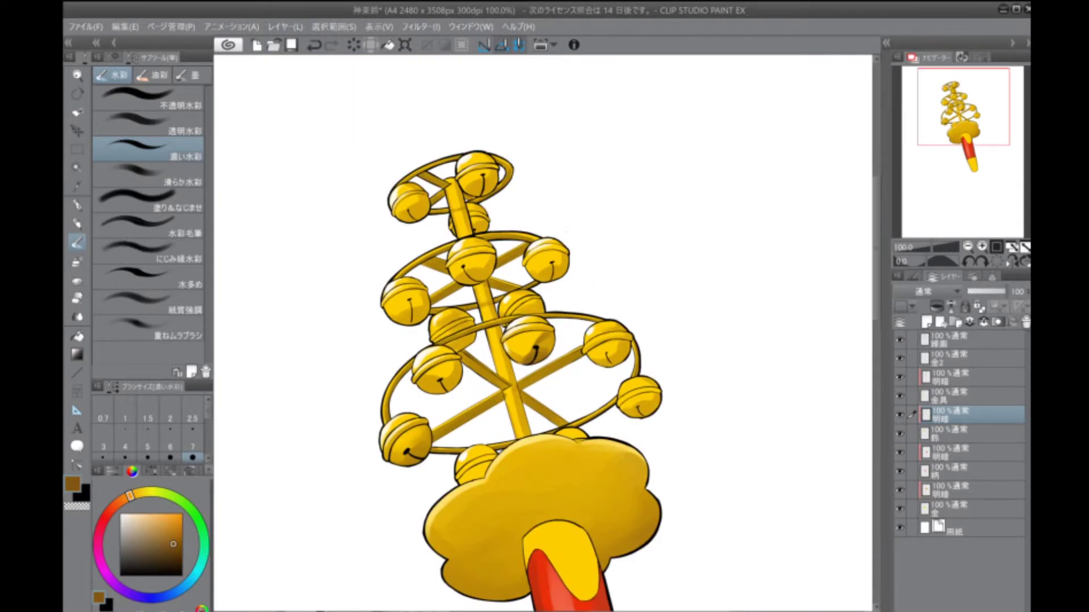
Soften the inner edge of the front bell's dark shadow with gold sampled from the bell
scroll(543, 333, "up", 6)
left_click(554, 349, "alt")
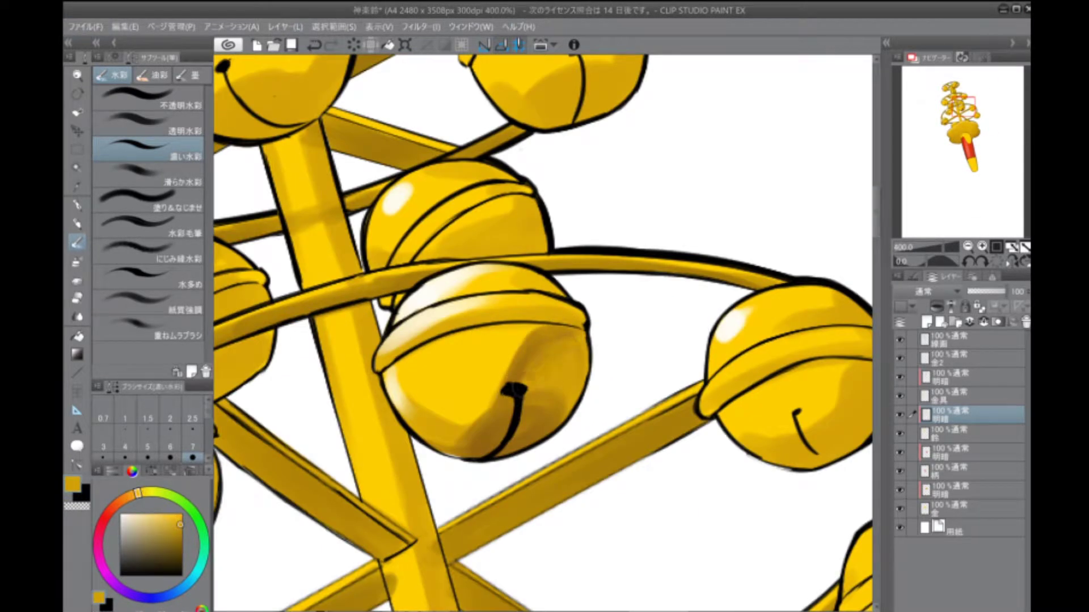
mouse_move(527, 328)
left_mouse_down()
mouse_move(501, 335)
mouse_move(505, 375)
mouse_move(414, 357)
mouse_move(402, 366)
mouse_move(478, 336)
mouse_move(502, 376)
left_mouse_up()
left_click(513, 358, "alt")
Shade the right part of the front bell's band and cap, blending with golds sampled from the bell
left_click_drag(584, 317, 463, 322)
left_click_drag(576, 296, 488, 313)
mouse_move(556, 277)
left_mouse_down()
mouse_move(513, 288)
mouse_move(498, 311)
left_mouse_up()
left_click(513, 281, "alt")
left_click_drag(512, 283, 488, 289)
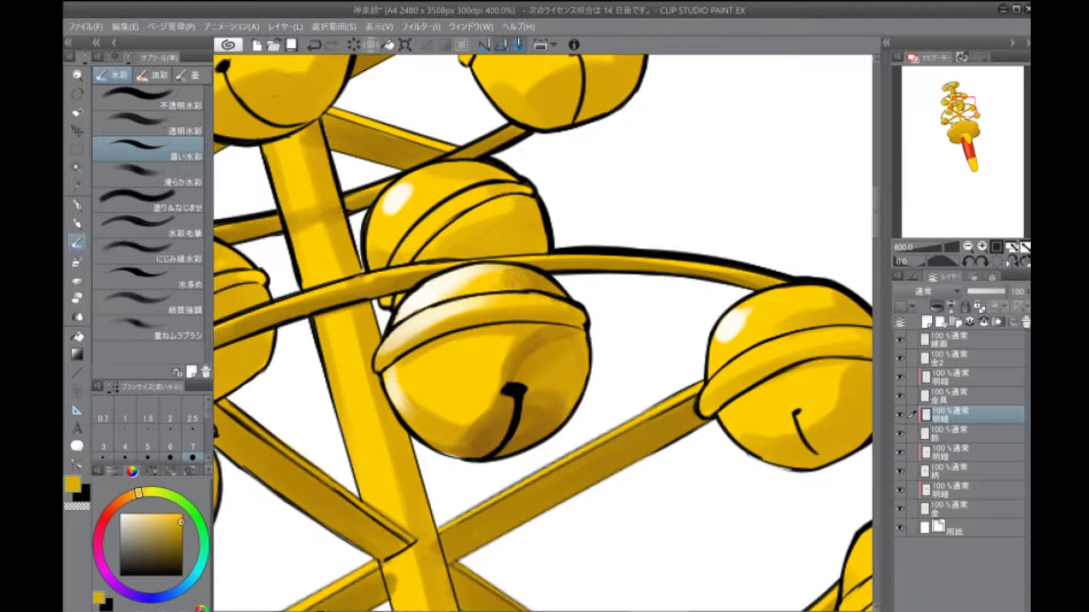
left_click(507, 276, "alt")
left_click(510, 284, "alt")
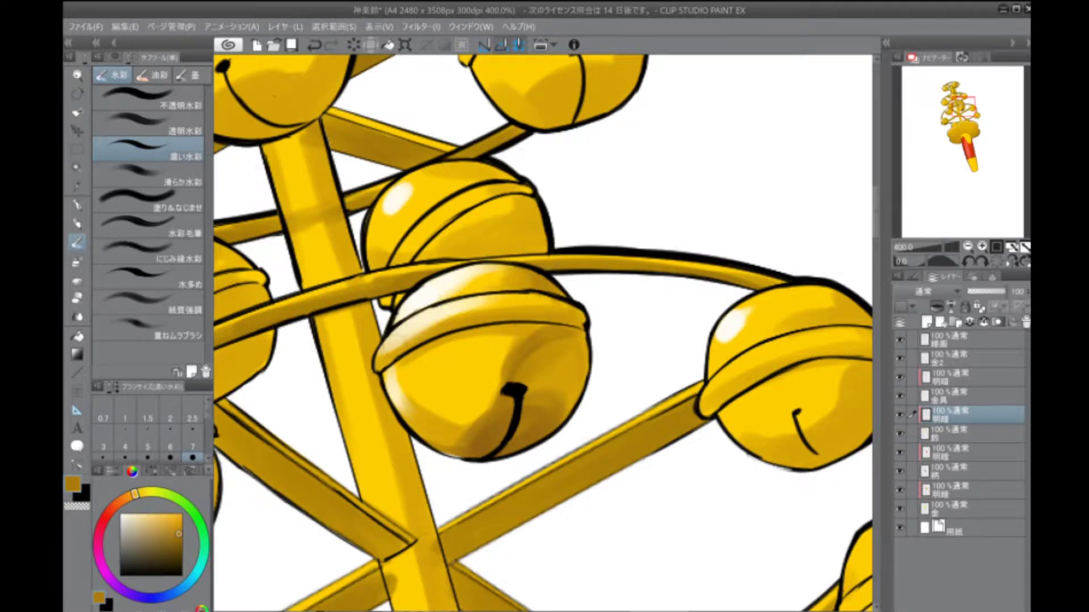
With a smaller brush, paint and blend a brownish shadow beside the highlight on the front bell's cap
left_click(192, 429)
mouse_move(476, 272)
left_mouse_down()
mouse_move(451, 298)
mouse_move(449, 289)
mouse_move(398, 318)
mouse_move(409, 313)
left_mouse_up()
left_click(552, 363, "alt")
left_click(479, 276, "alt")
left_click(499, 289, "alt")
key("ctrl+0")
scroll(574, 362, "up", 5)
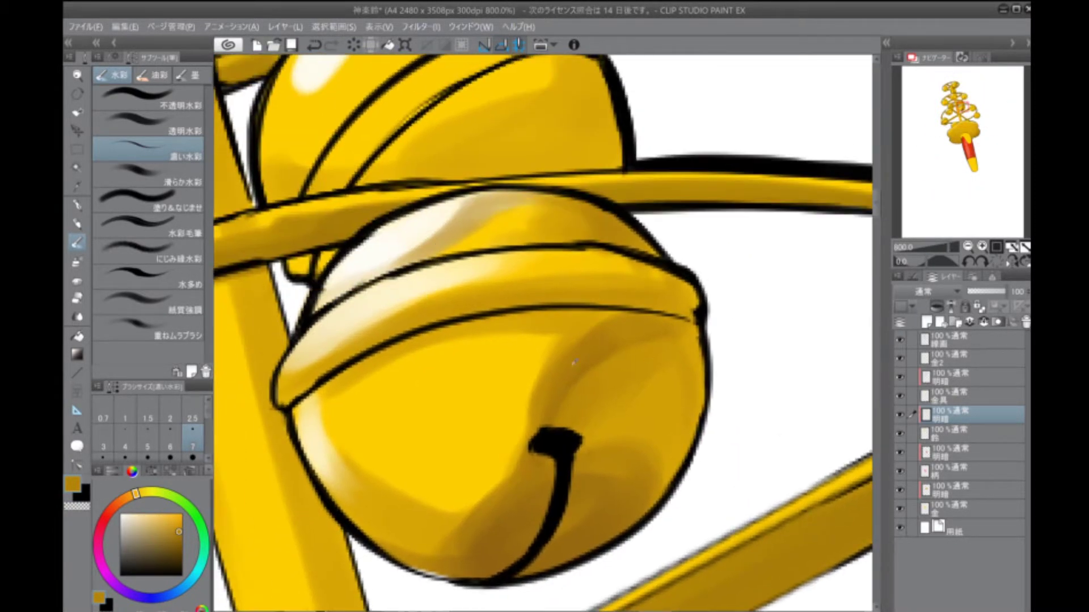
left_click(532, 393, "alt")
scroll(543, 332, "down", 6)
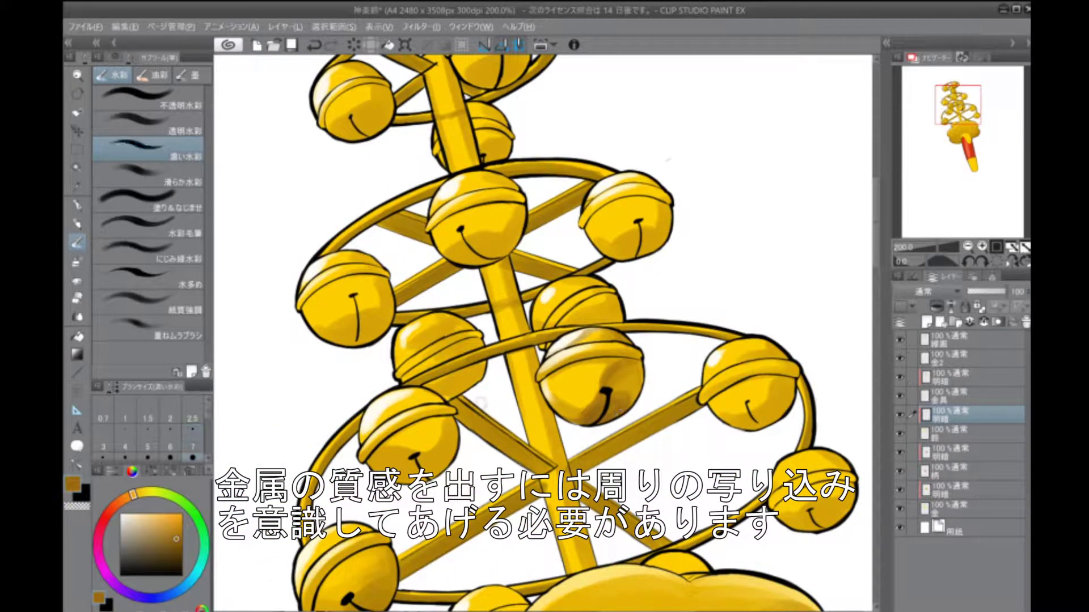
Paint darker brownish gold reflection shadows on the lower halves of the lowest tier's two left bells
mouse_move(439, 467)
left_mouse_down()
mouse_move(495, 443)
mouse_move(463, 452)
left_mouse_up()
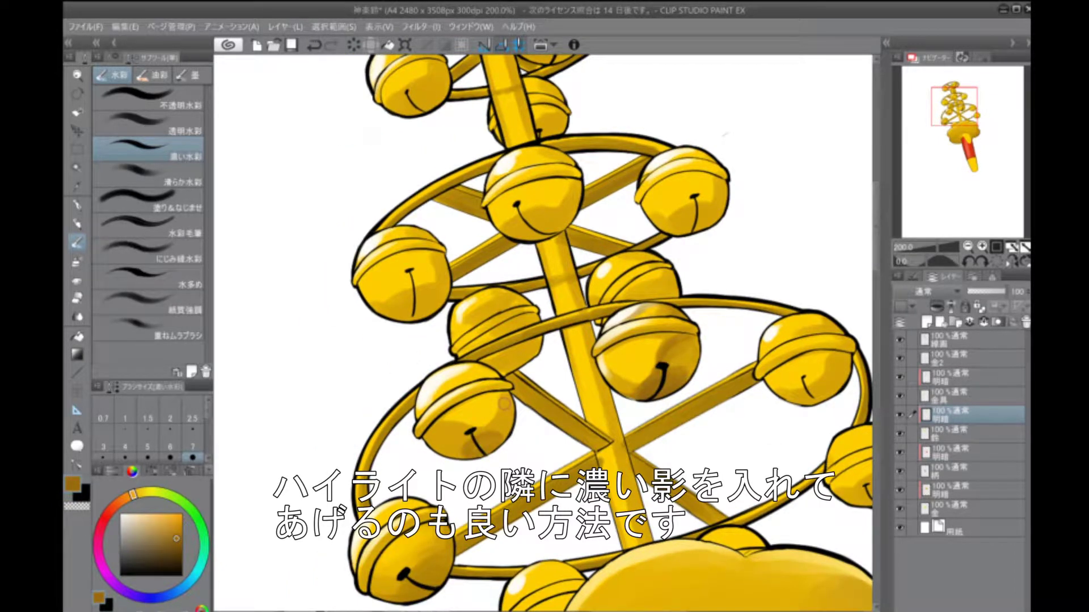
mouse_move(476, 422)
left_mouse_down()
mouse_move(445, 429)
mouse_move(490, 425)
mouse_move(452, 405)
mouse_move(454, 455)
mouse_move(440, 457)
left_mouse_up()
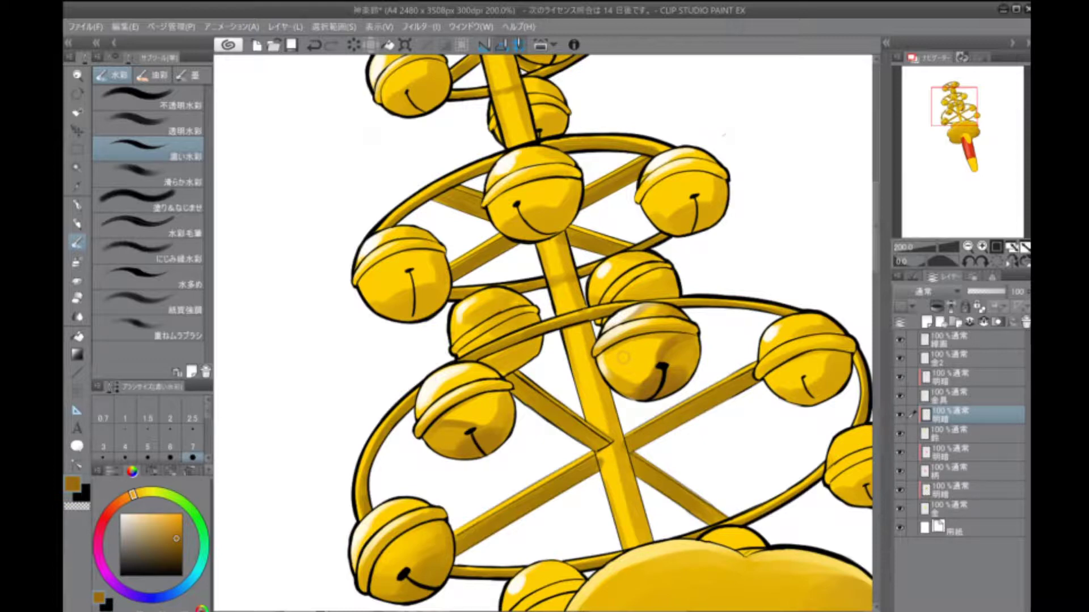
left_click_drag(623, 358, 702, 294)
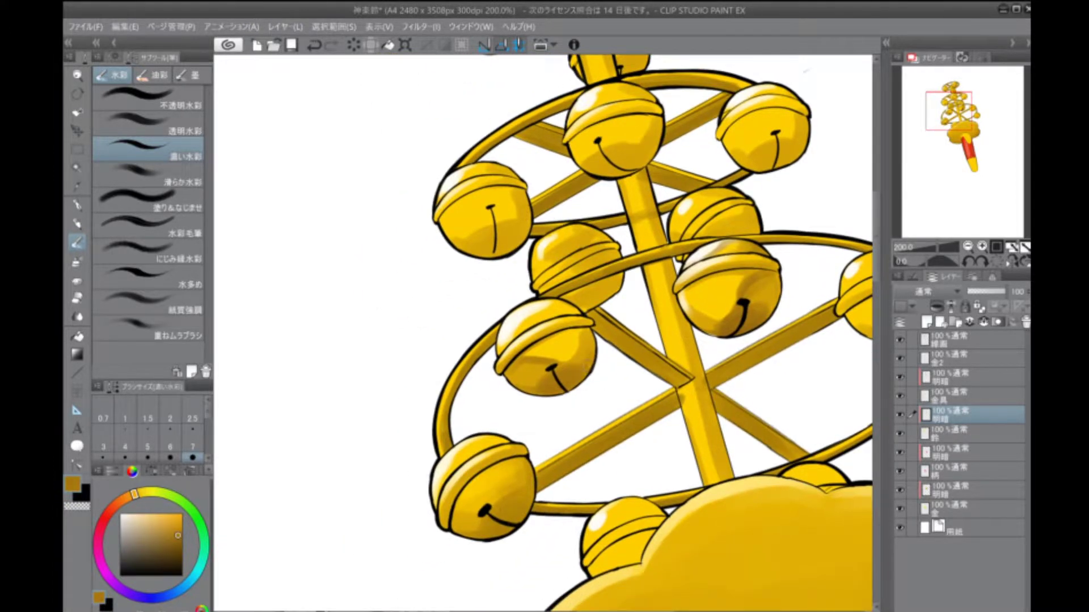
left_click_drag(482, 510, 456, 519)
left_click_drag(448, 470, 451, 437)
Paint dark brownish gold shadows on the bell partly hidden behind the guard's left edge and blend them with sampled golds
mouse_move(615, 479)
left_mouse_down()
mouse_move(598, 502)
mouse_move(612, 533)
left_mouse_up()
left_click_drag(663, 493, 606, 533)
mouse_move(666, 474)
left_mouse_down()
mouse_move(596, 527)
mouse_move(621, 501)
mouse_move(600, 518)
mouse_move(630, 514)
mouse_move(629, 525)
left_mouse_up()
left_click(630, 476, "alt")
left_click(602, 516, "alt")
left_click(622, 496, "alt")
left_click(612, 513, "alt")
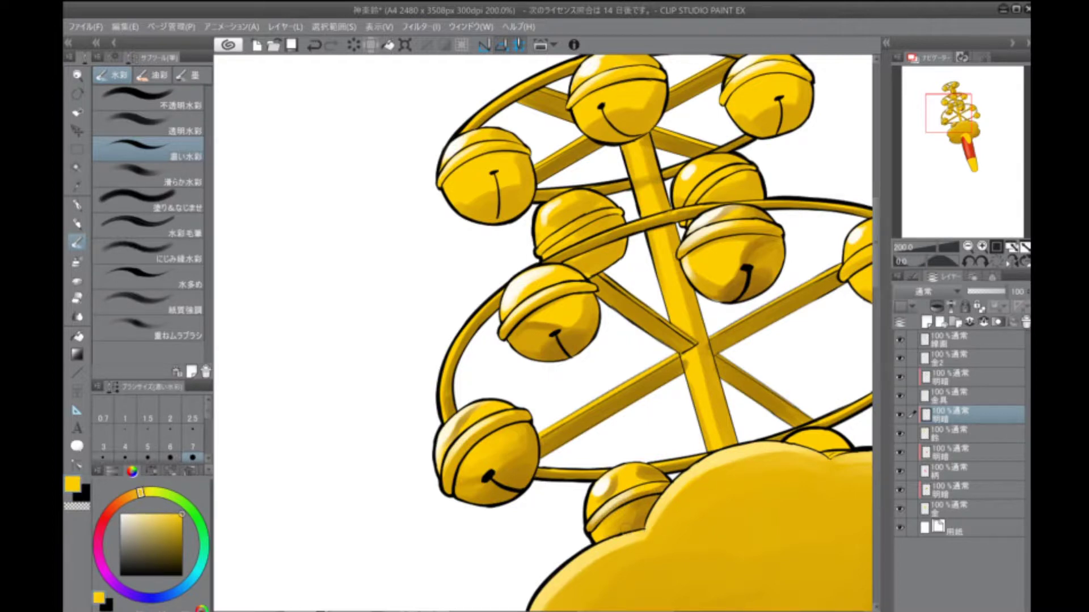
Enlarge the brush and blend the shading on the cap of the bell behind the guard's left edge
key("bracketright")
key("bracketright")
key("bracketright")
key("bracketright")
key("bracketright")
left_click(632, 519, "alt")
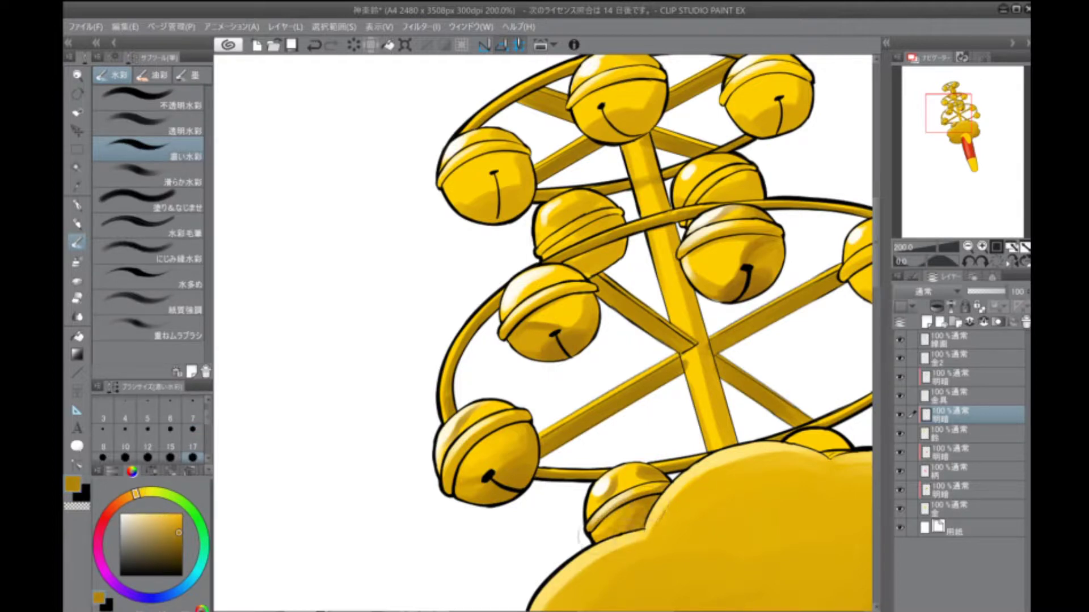
left_click(635, 454, "alt")
left_click(629, 470, "alt")
mouse_move(628, 462)
left_mouse_down()
mouse_move(651, 477)
mouse_move(621, 530)
mouse_move(649, 476)
left_mouse_up()
left_click(635, 456, "alt")
left_click(634, 461, "alt")
scroll(648, 518, "down", 4)
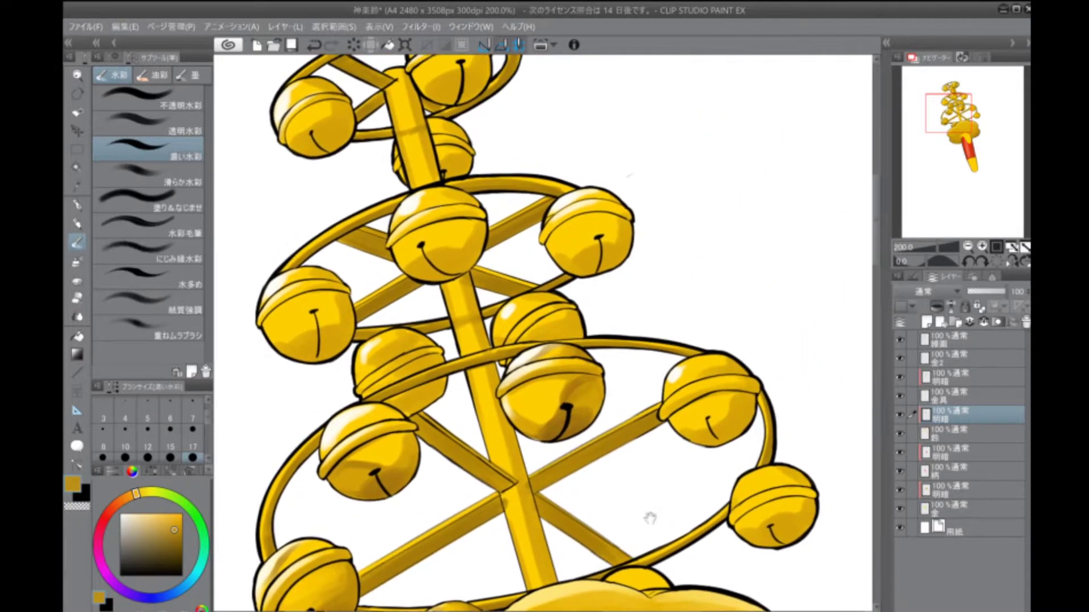
Shade the underside of the lowest tier's rear-left bell in brownish gold, blending with tones sampled from the bell
scroll(703, 375, "down", 3)
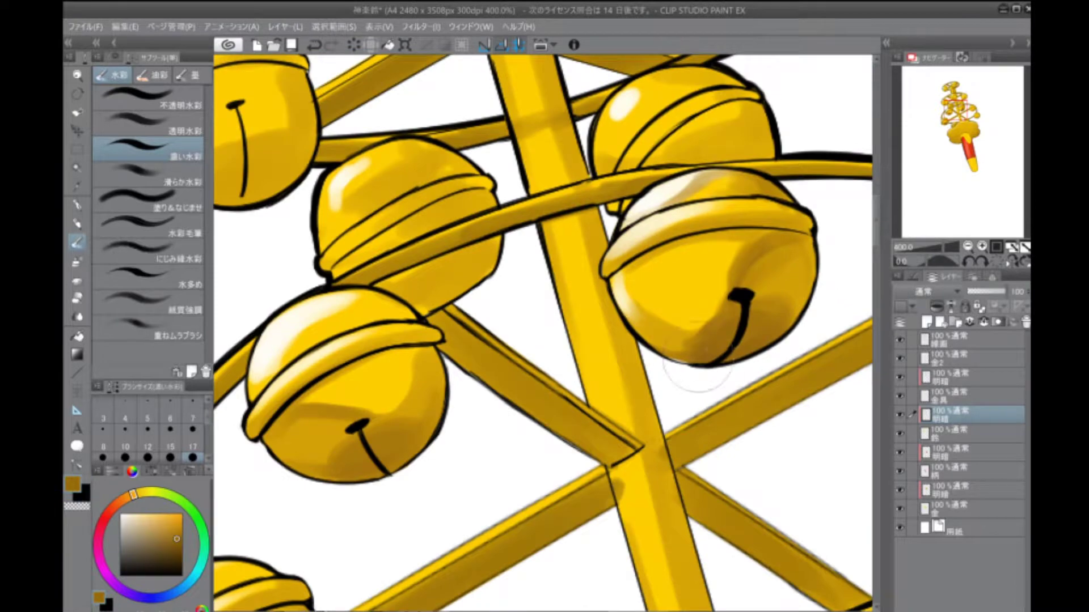
scroll(689, 394, "down", 3)
left_click(632, 404, "alt")
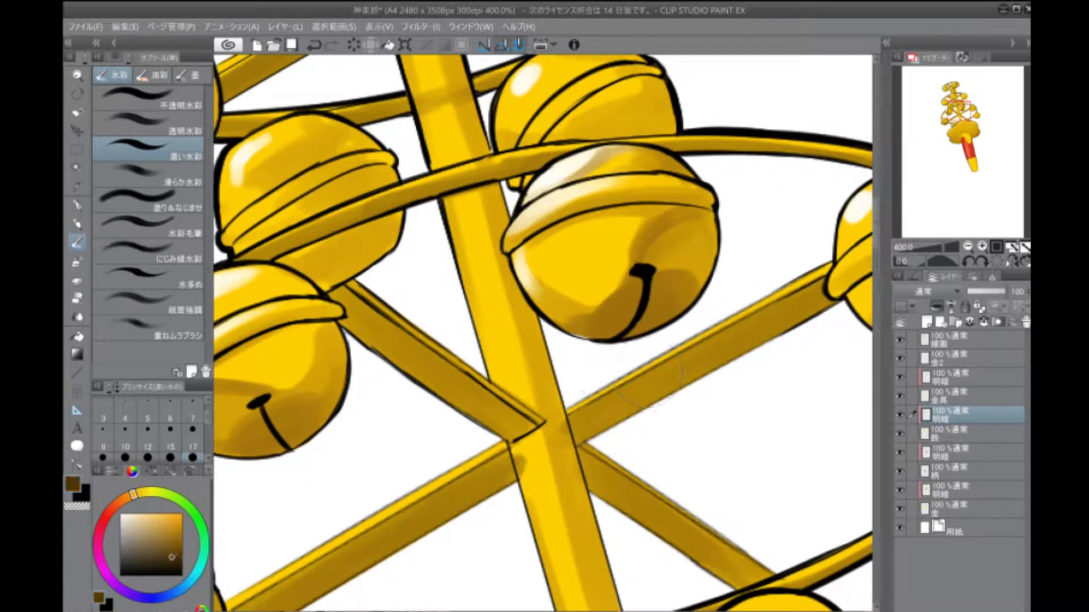
mouse_move(578, 394)
left_mouse_down()
mouse_move(641, 474)
mouse_move(794, 550)
left_mouse_up()
left_click(604, 397, "alt")
left_click_drag(500, 415, 606, 384)
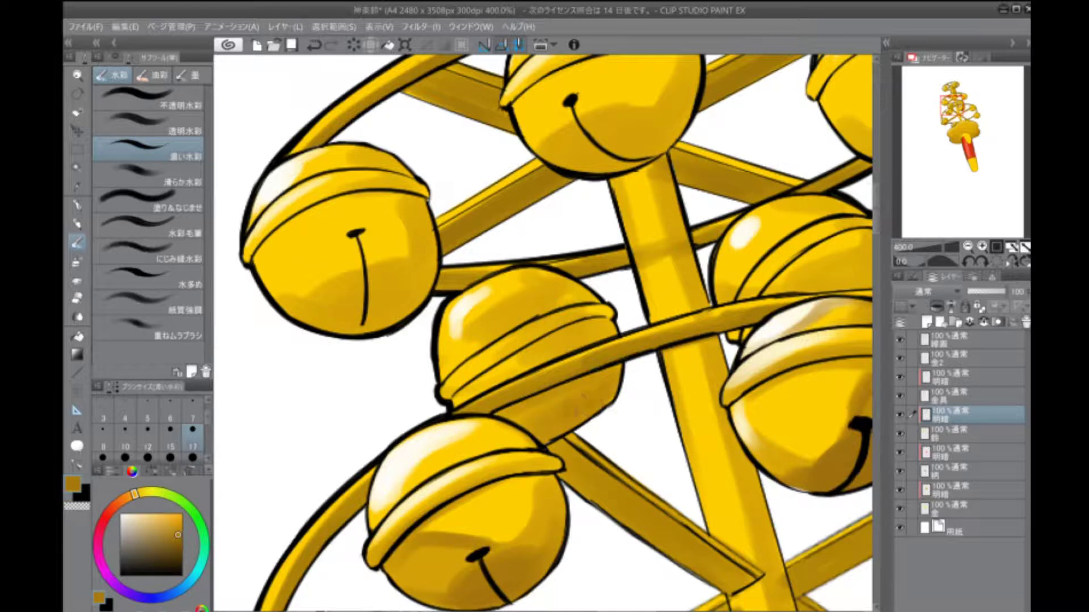
left_click(607, 391, "alt")
left_click(601, 408, "alt")
left_click(610, 386, "alt")
left_click(593, 426, "alt")
Deepen the shading on the rear-left bell's band and cap and rework the edge of its highlight with sampled golds
mouse_move(514, 366)
left_mouse_down()
mouse_move(487, 383)
mouse_move(516, 361)
left_mouse_up()
left_click_drag(479, 400, 510, 370)
left_click_drag(546, 403, 561, 423)
left_click(487, 329, "alt")
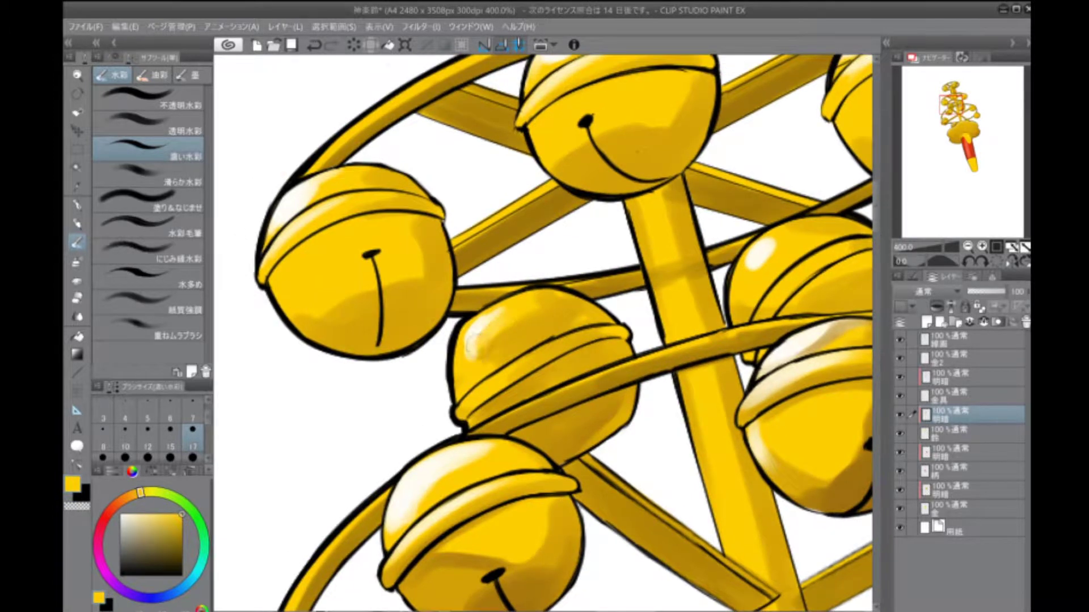
left_click(528, 333, "alt")
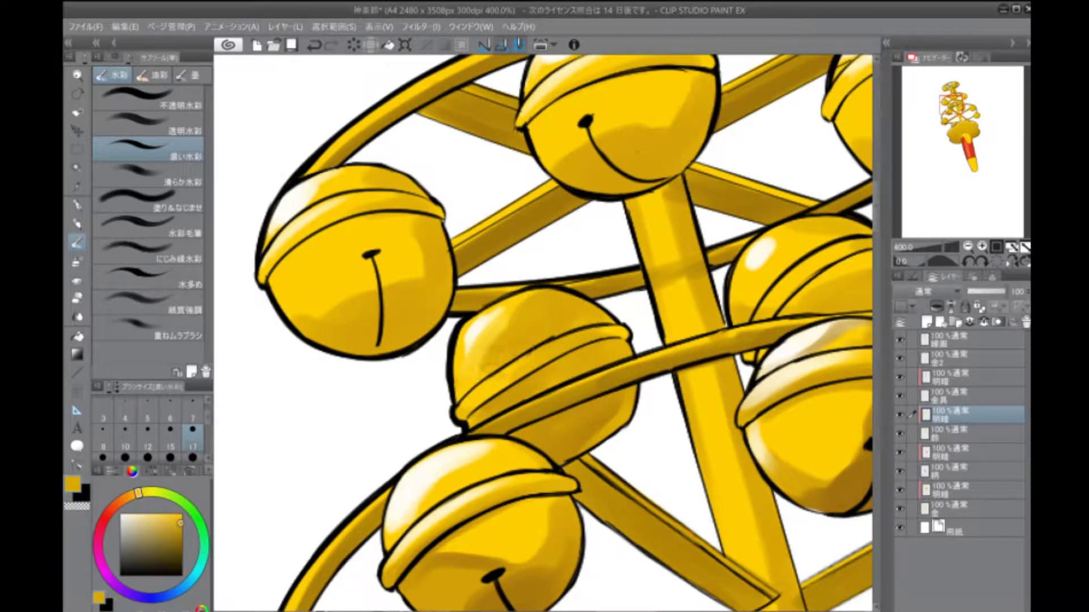
Paint a cream highlight along the rear-left bell's band and blend it into the surrounding gold
left_click(470, 336, "alt")
left_click_drag(496, 377, 544, 350)
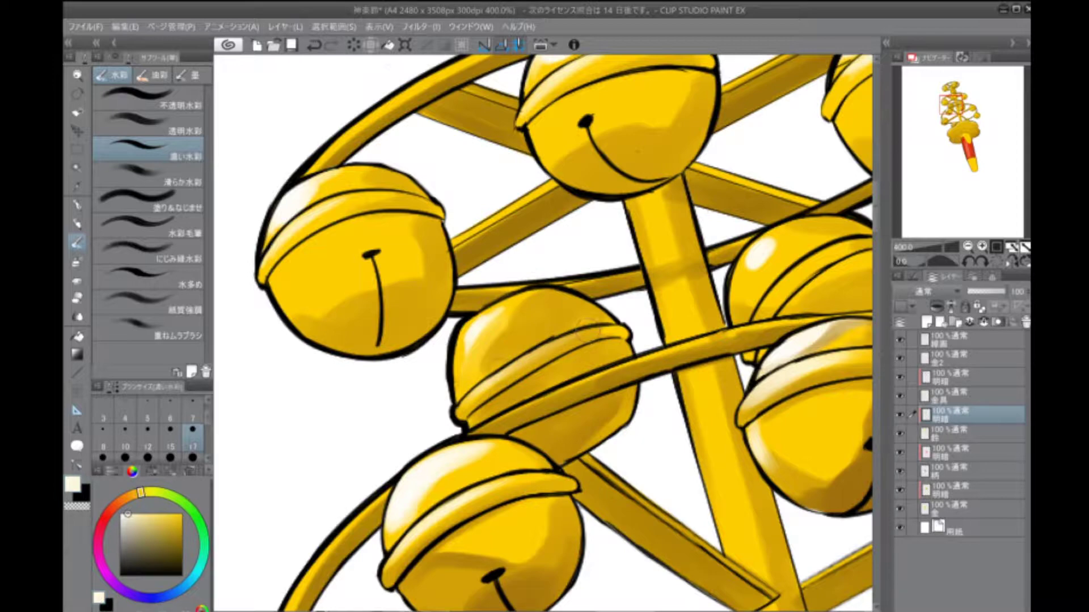
left_click(585, 428, "alt")
left_click(504, 340, "alt")
left_click_drag(516, 358, 624, 414)
left_click(623, 414, "alt")
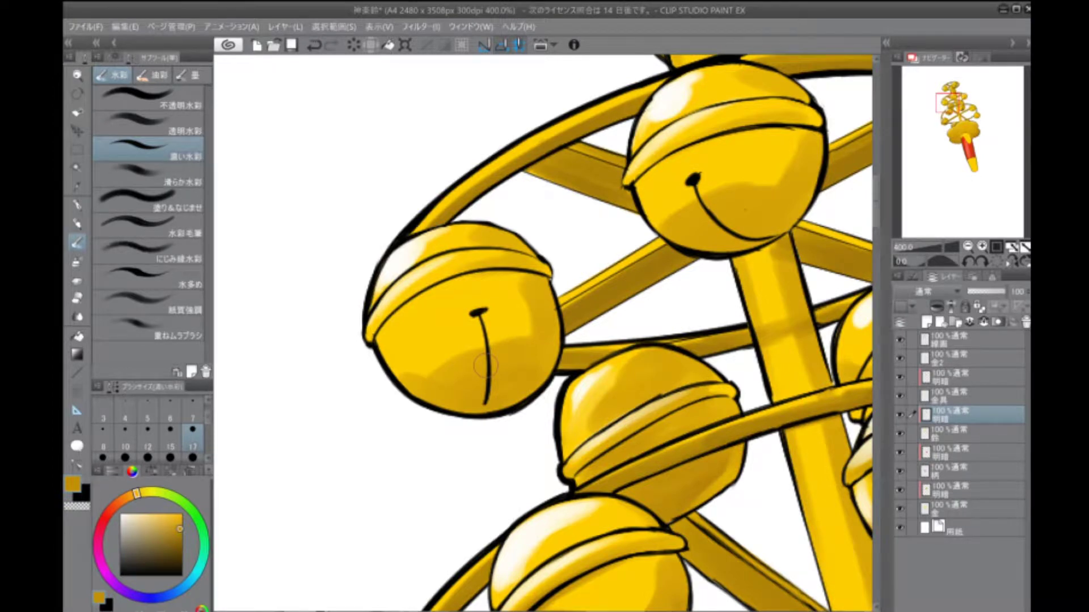
Paint brownish gold shadow across the underside and right side of the middle tier's left bell
left_click(718, 466, "alt")
left_click_drag(468, 406, 542, 366)
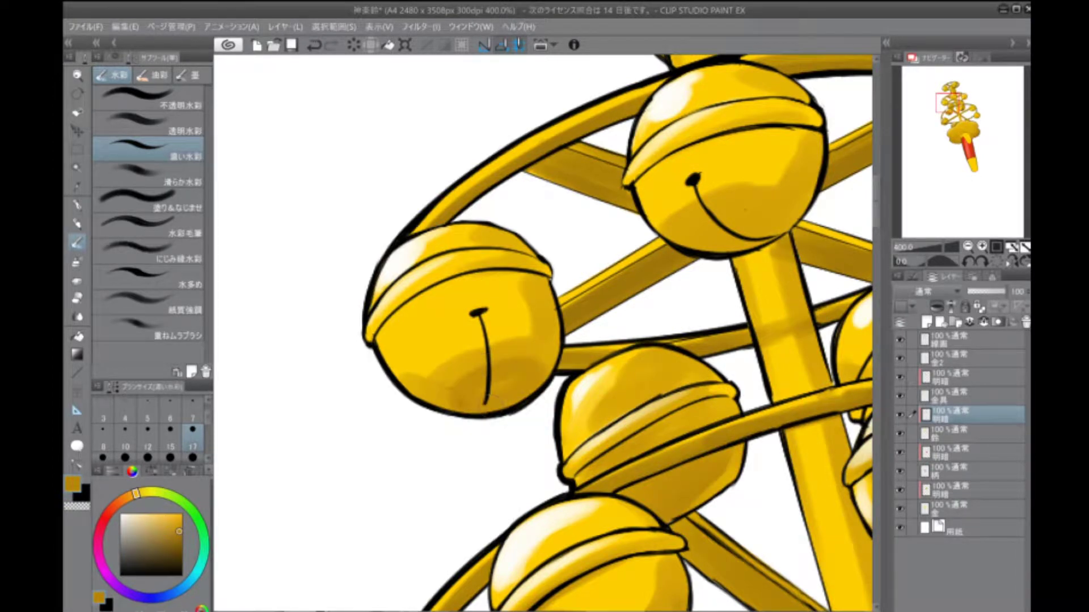
mouse_move(448, 397)
left_mouse_down()
mouse_move(499, 476)
mouse_move(453, 371)
mouse_move(502, 357)
mouse_move(431, 391)
left_mouse_up()
left_click_drag(592, 347, 479, 368)
mouse_move(440, 403)
left_mouse_down()
mouse_move(429, 445)
mouse_move(465, 467)
left_mouse_up()
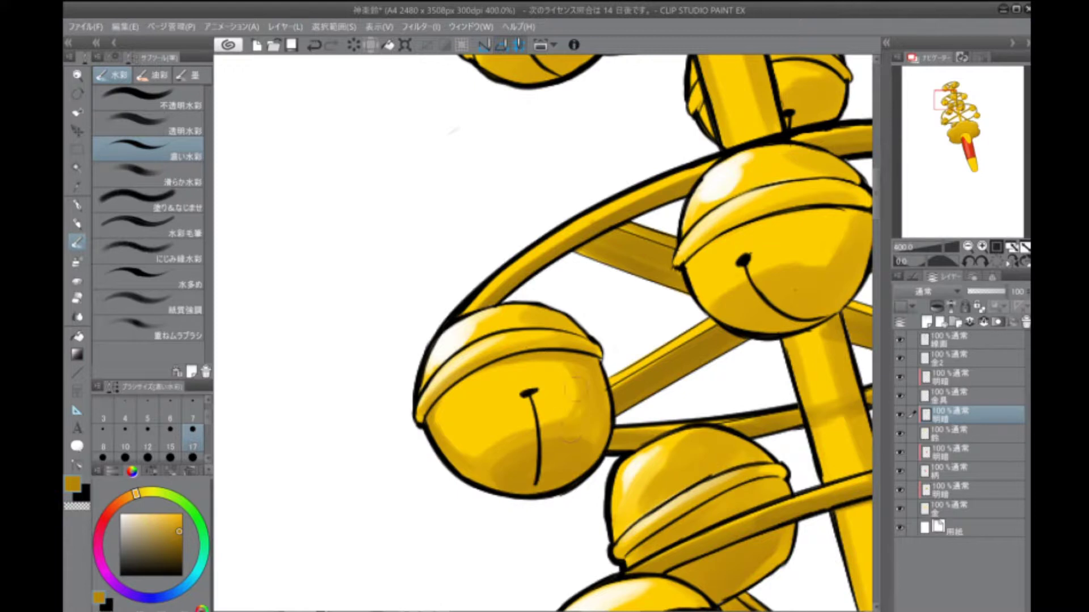
left_click_drag(571, 404, 514, 485)
Add a darker olive-brown shadow to the bottom and right edge of the middle tier's left bell
left_click(174, 547)
mouse_move(567, 442)
left_mouse_down()
mouse_move(499, 494)
mouse_move(601, 445)
left_mouse_up()
left_click_drag(601, 448, 598, 400)
left_click_drag(501, 468, 590, 436)
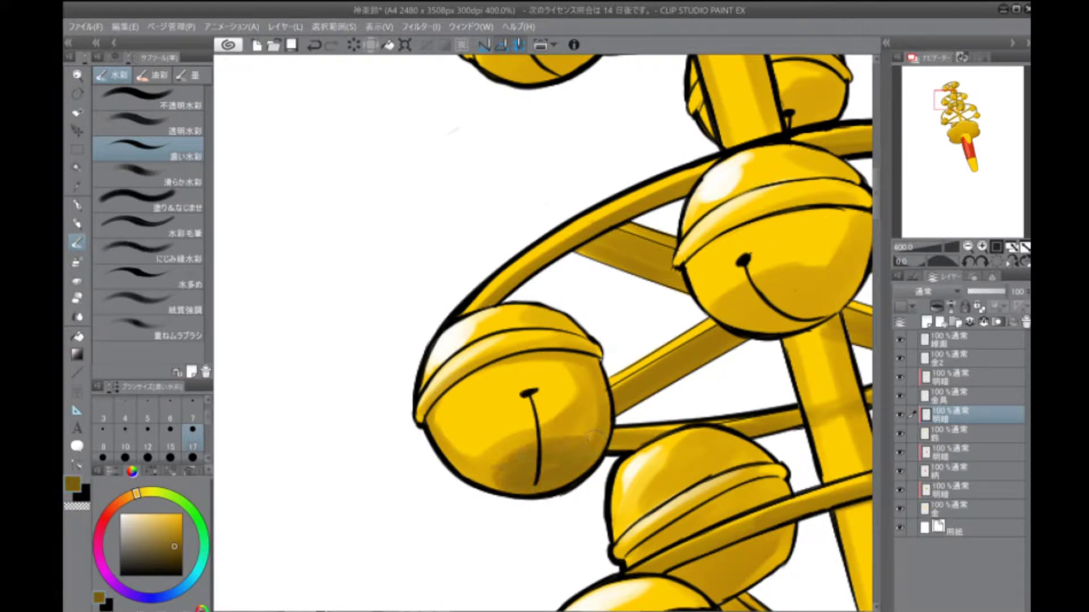
Paint darker olive-brown shadow on the lower half of the middle tier's front bell
left_click_drag(481, 498, 342, 467)
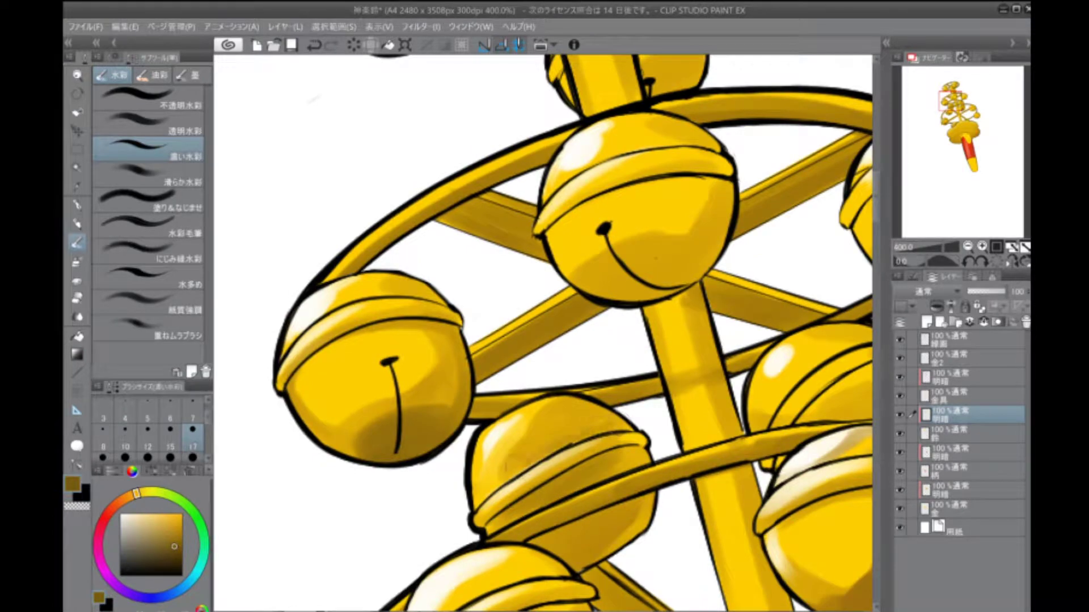
left_click_drag(629, 238, 595, 374)
mouse_move(669, 391)
left_mouse_down()
mouse_move(578, 419)
mouse_move(663, 386)
left_mouse_up()
left_click_drag(573, 414, 652, 397)
left_click_drag(658, 357, 694, 397)
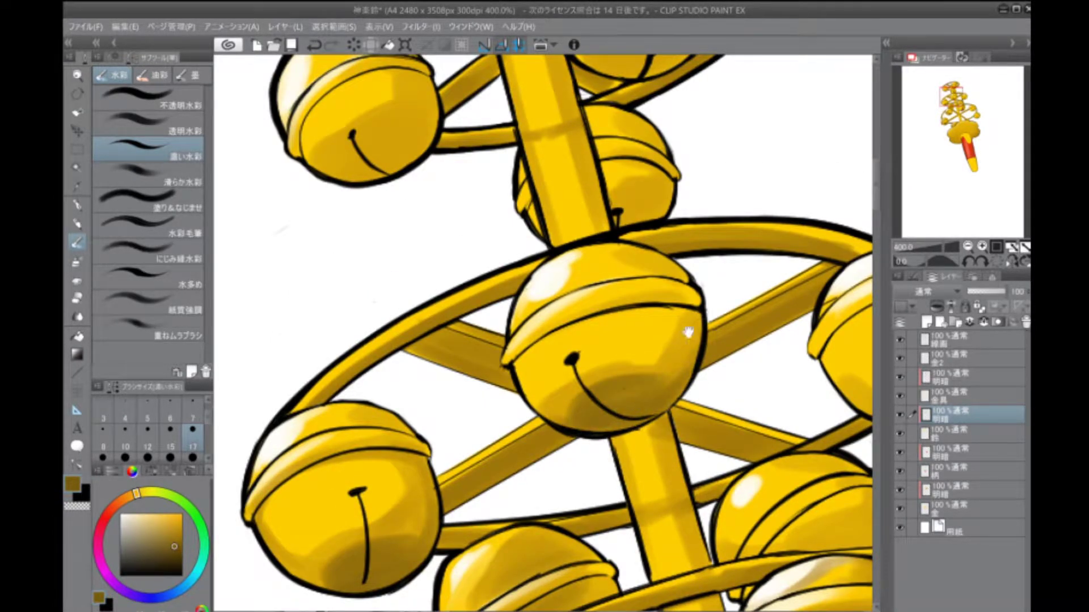
Paint white highlights on the lower-left body of the middle tier's left bell
scroll(693, 322, "down", 2)
scroll(731, 432, "down", 5)
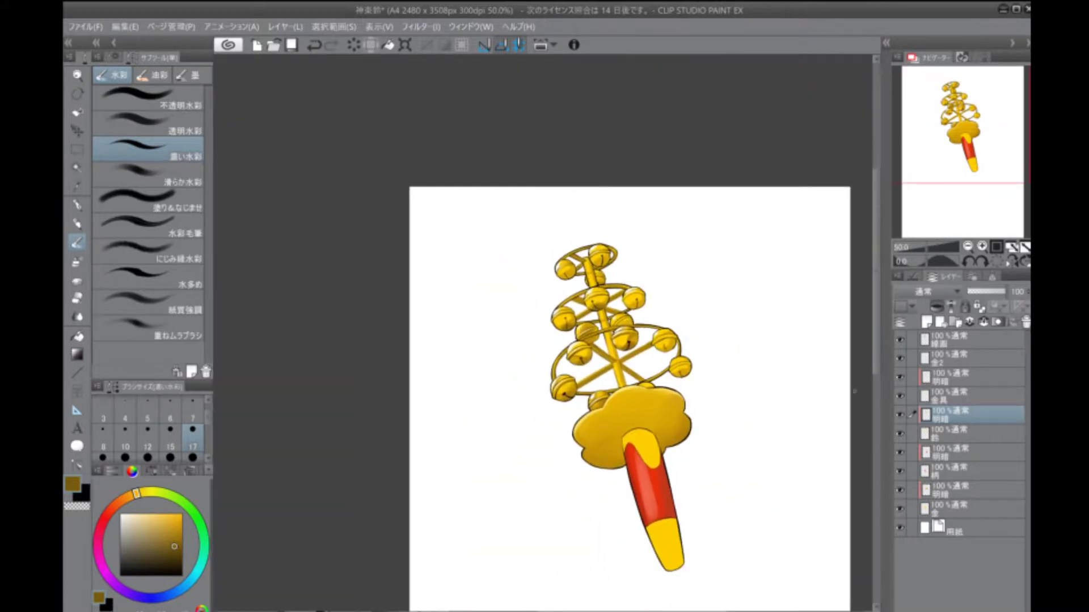
scroll(548, 406, "up", 4)
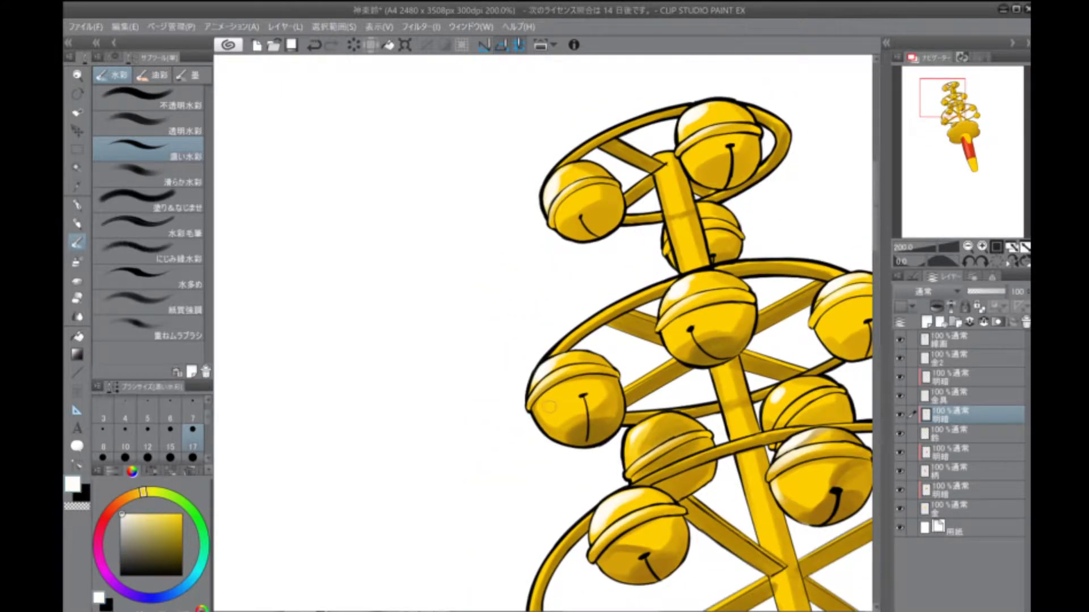
key("ctrl+z")
scroll(567, 426, "down", 2)
scroll(511, 448, "up", 6)
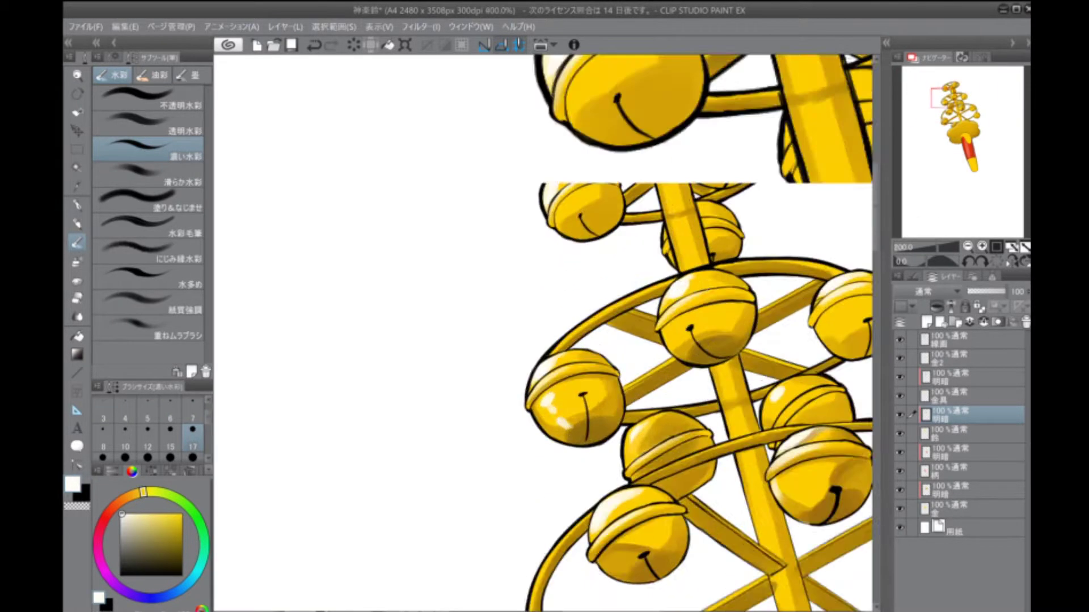
mouse_move(508, 454)
left_mouse_down()
mouse_move(579, 376)
mouse_move(469, 511)
mouse_move(538, 471)
left_mouse_up()
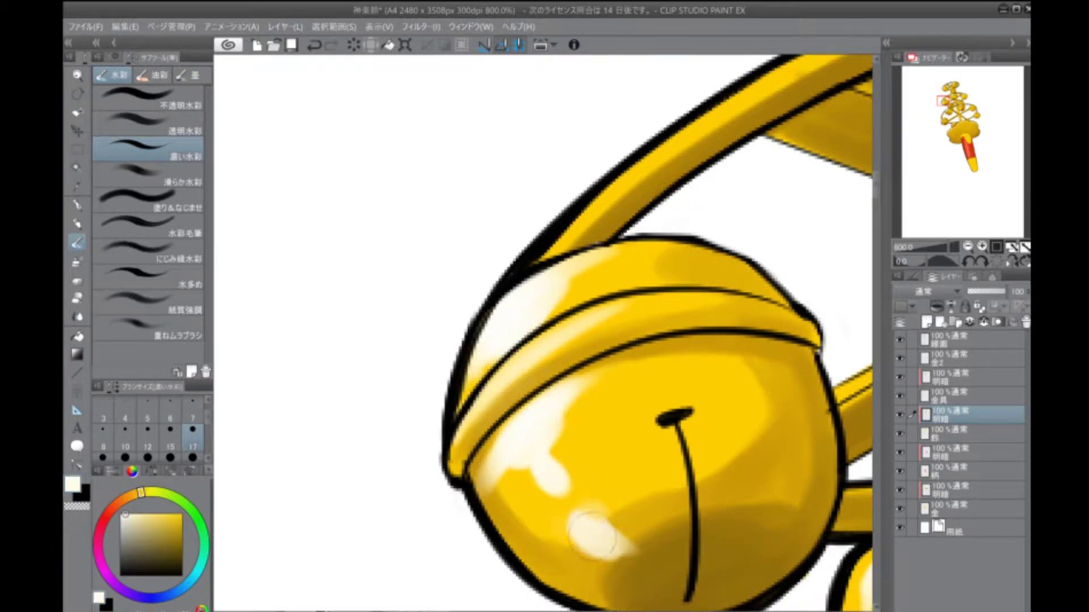
Paint a white highlight along the band of the middle tier's left bell and blend it with gold using brush size 12
left_click_drag(569, 335, 553, 440)
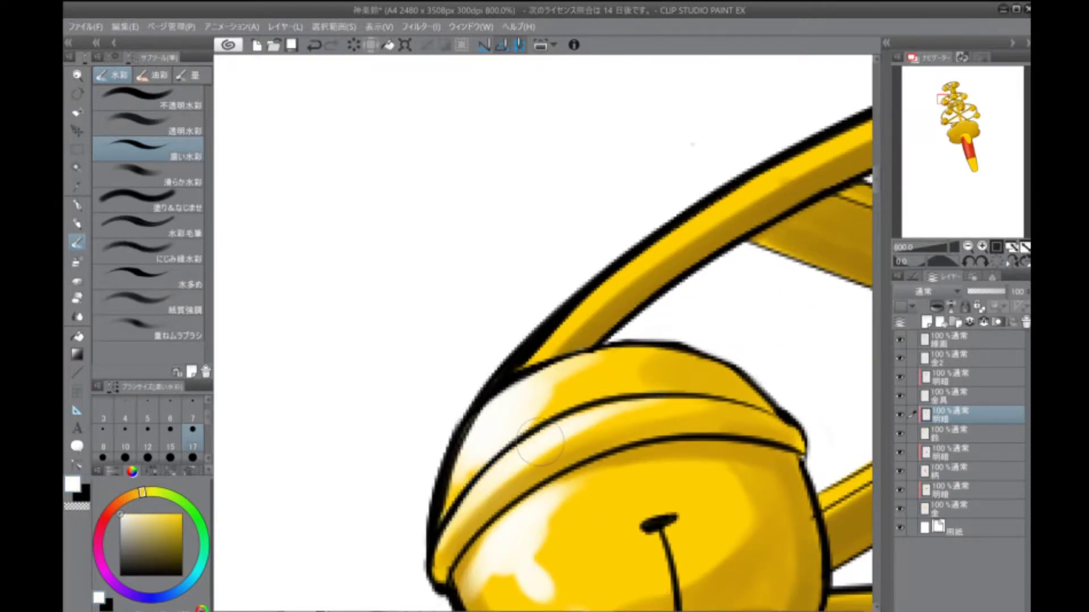
mouse_move(629, 407)
left_mouse_down()
mouse_move(680, 404)
mouse_move(788, 427)
mouse_move(709, 391)
left_mouse_up()
left_click(147, 436)
left_click(709, 390, "alt")
left_click(684, 417, "alt")
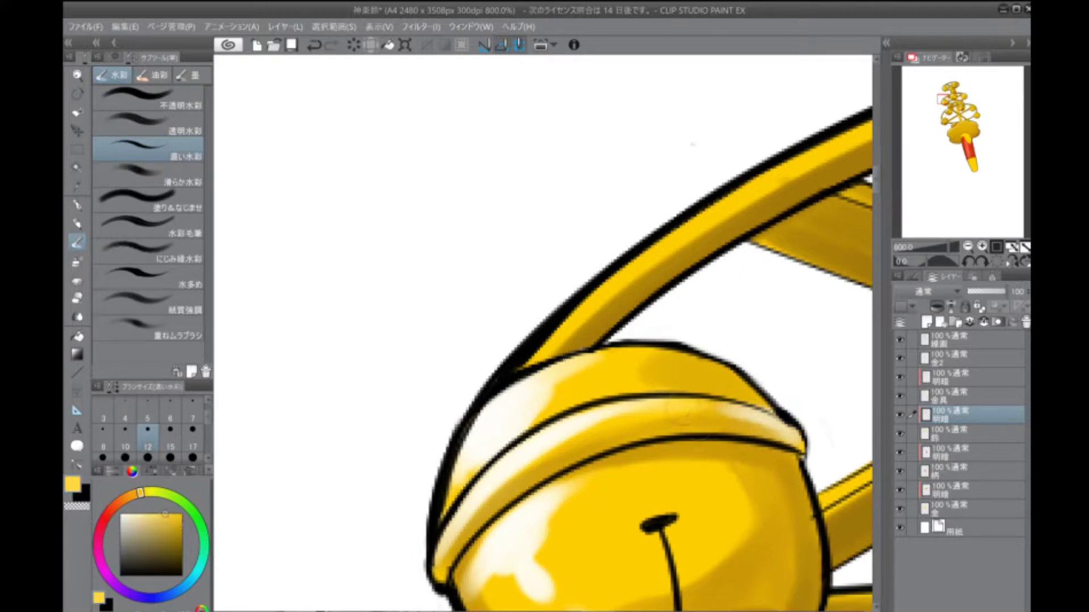
left_click(710, 382, "alt")
Paint brownish gold reflections across the cap of the middle tier's left bell
left_click(630, 267, "alt")
mouse_move(640, 382)
left_mouse_down()
mouse_move(631, 264)
mouse_move(652, 238)
left_mouse_up()
left_click_drag(573, 307, 697, 221)
left_click_drag(603, 293, 697, 243)
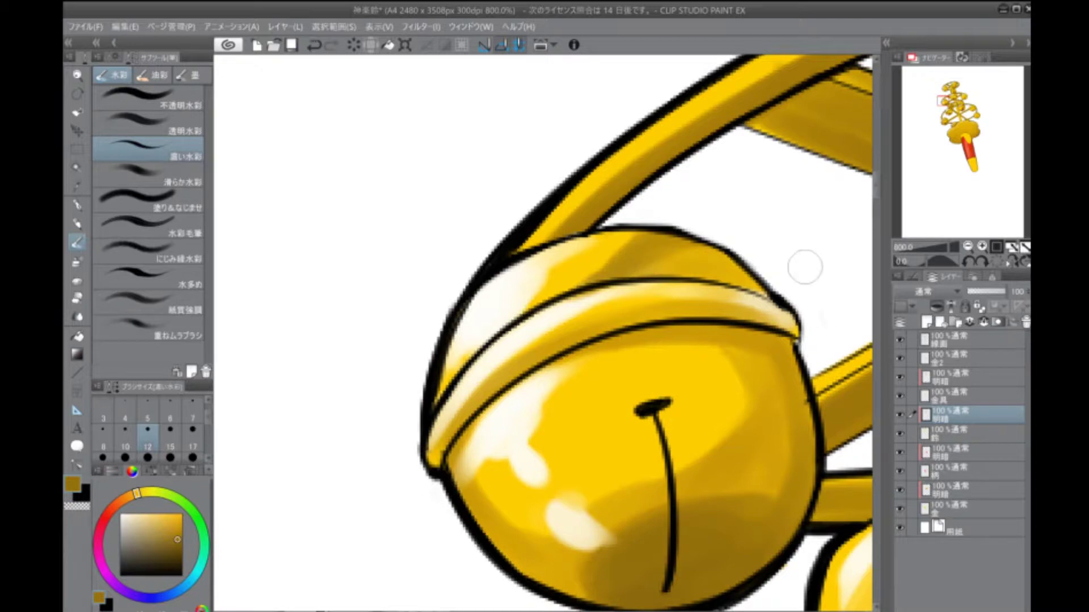
left_click_drag(606, 266, 576, 278)
mouse_move(582, 592)
left_mouse_down()
mouse_move(572, 567)
mouse_move(516, 584)
mouse_move(567, 573)
left_mouse_up()
left_click_drag(791, 349, 621, 352)
scroll(544, 328, "down", 8)
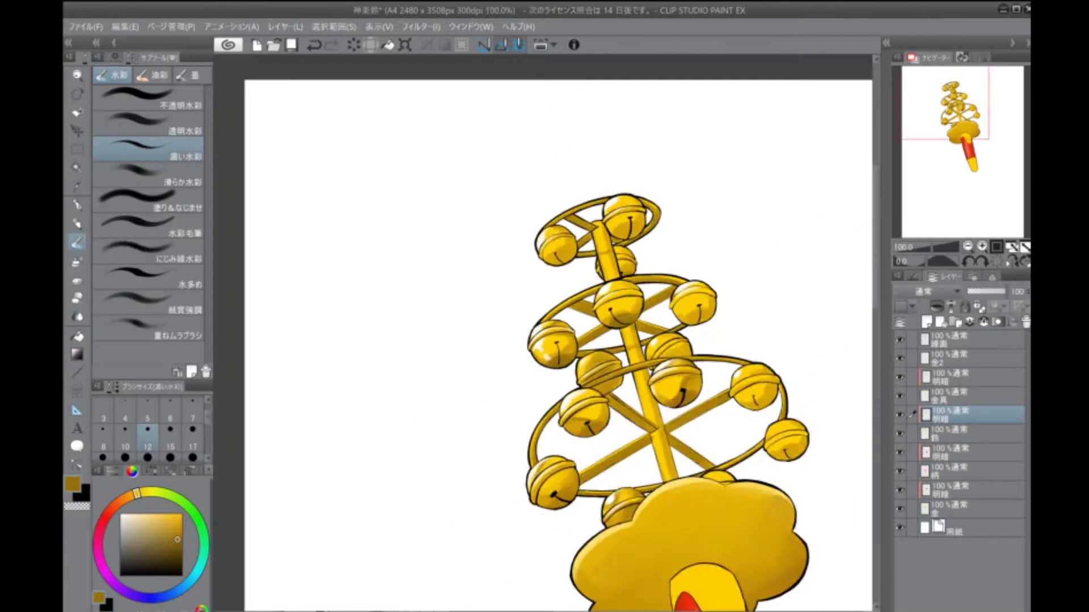
Paint white highlights on the cap and left body of the top tier's left bell
scroll(544, 328, "up", 8)
scroll(567, 369, "up", 3)
left_click(700, 352, "alt")
scroll(567, 368, "up", 2)
left_click_drag(420, 454, 474, 514)
left_click_drag(479, 386, 524, 445)
mouse_move(419, 464)
left_mouse_down()
mouse_move(488, 533)
mouse_move(417, 485)
mouse_move(451, 419)
left_mouse_up()
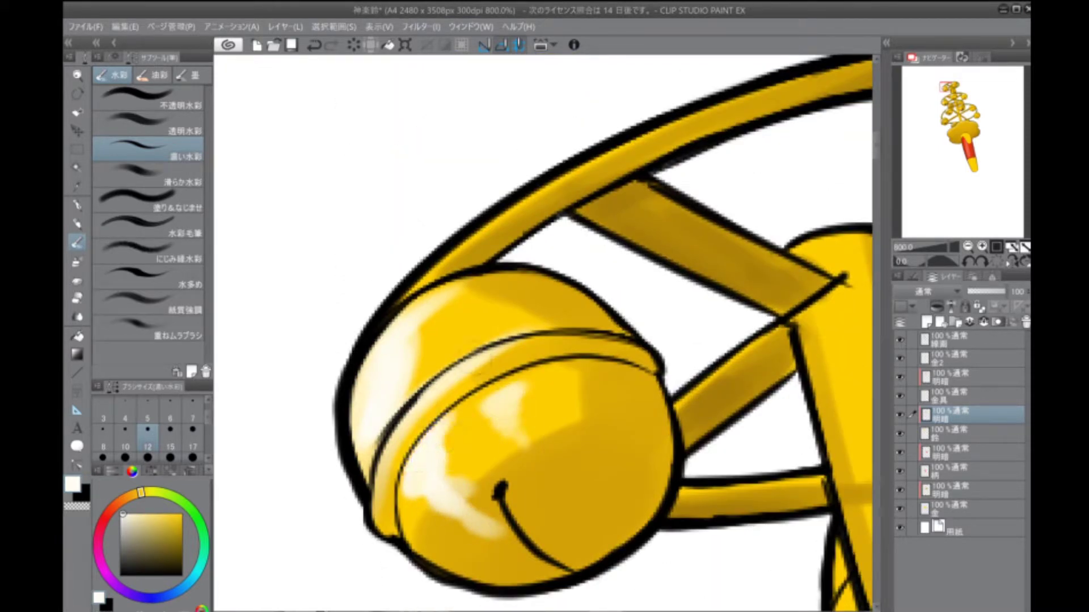
Add a thin pale highlight along the band of the top tier's left bell
key("ctrl+alt+0")
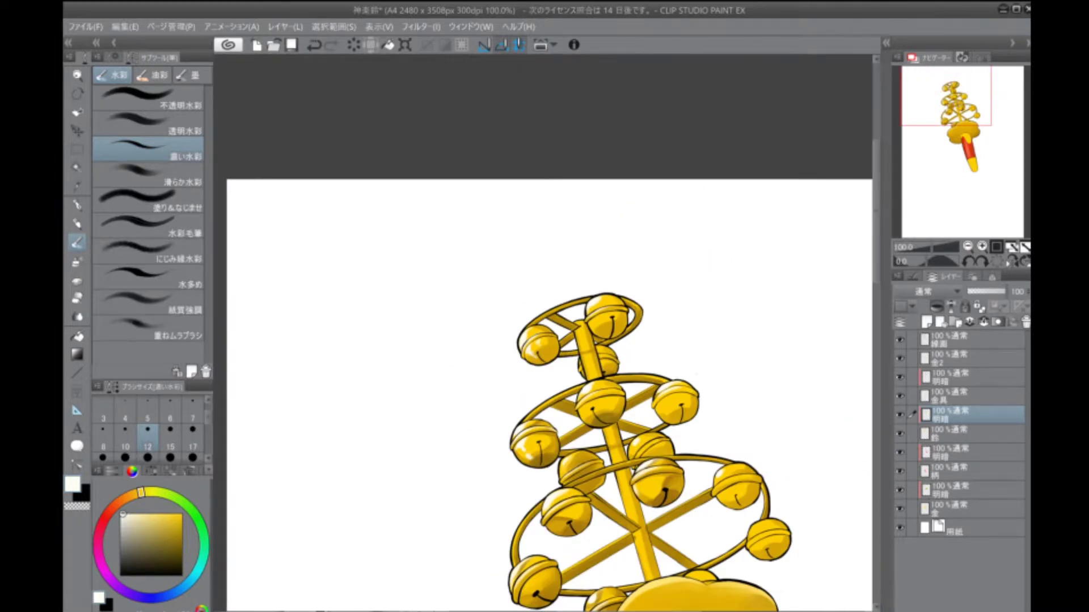
key("ctrl+plus")
left_click_drag(717, 359, 745, 360)
left_click_drag(442, 445, 465, 386)
left_click_drag(428, 425, 408, 488)
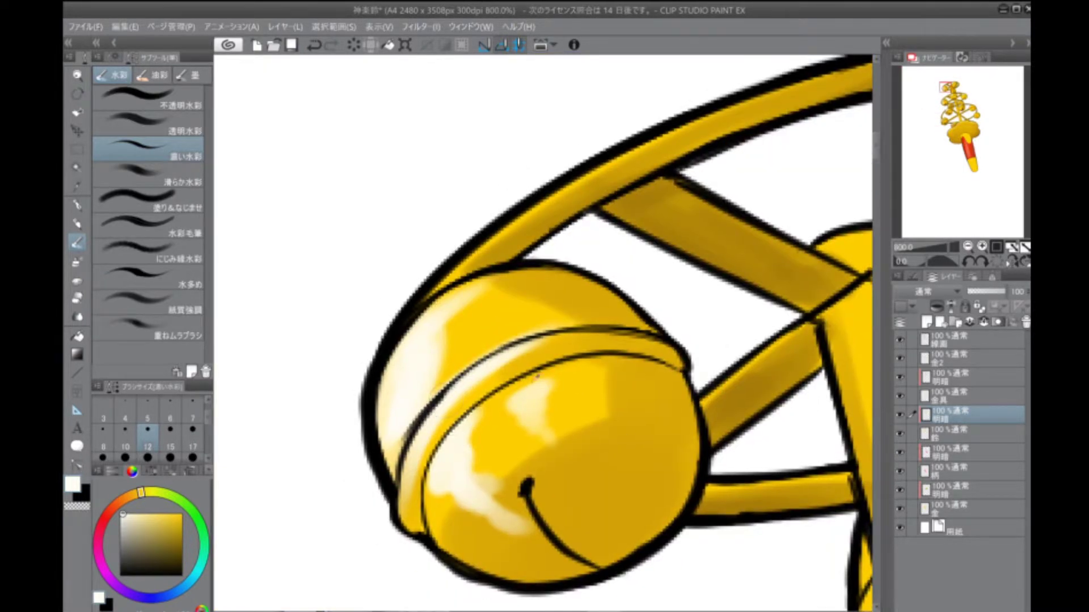
Deepen the brownish gold shadows on the right-hand bells of all three tiers with brush size 17
left_click(622, 504, "alt")
scroll(579, 423, "down", 5)
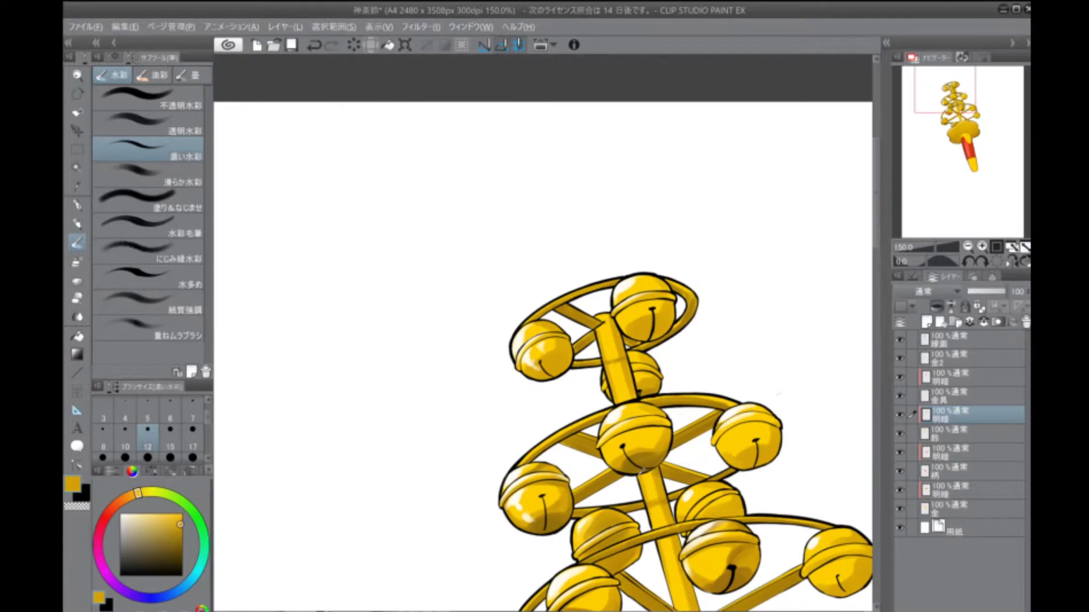
key("bracketright")
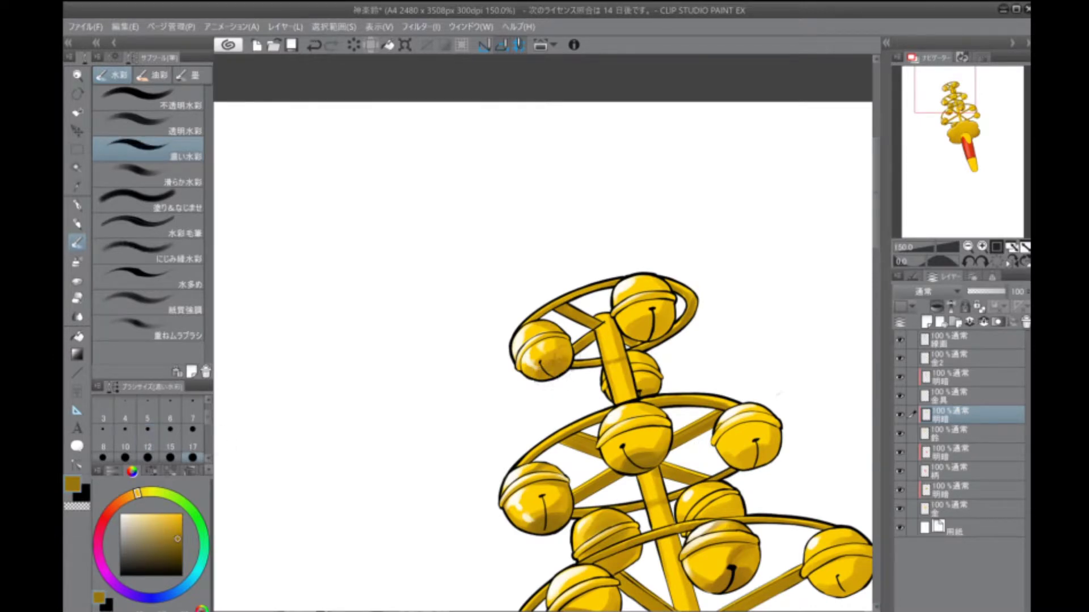
left_click_drag(634, 340, 665, 322)
left_click_drag(737, 475, 771, 451)
left_click_drag(839, 576, 847, 593)
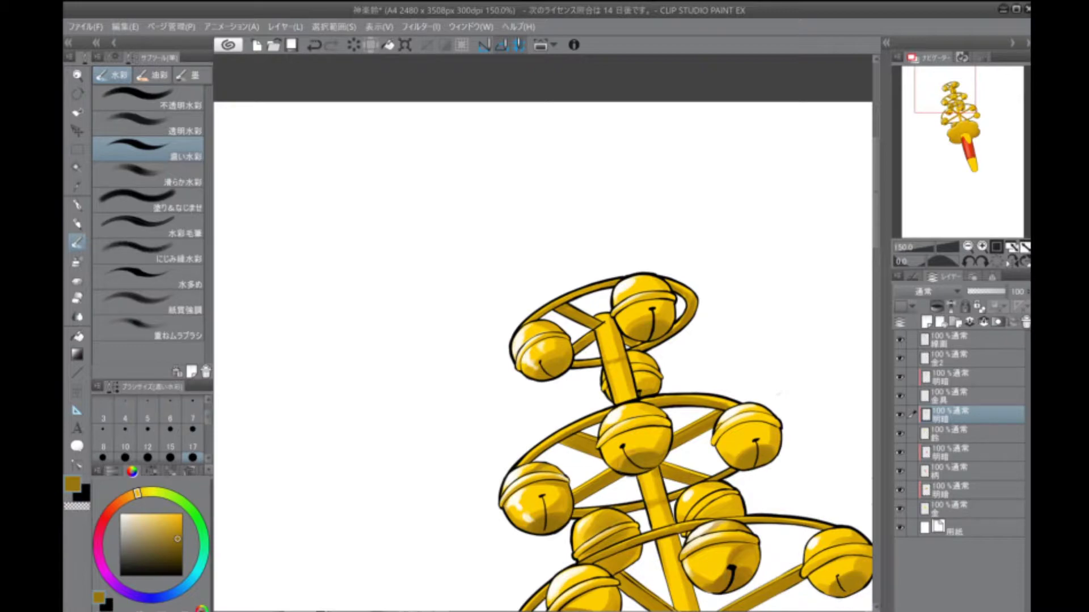
Paint a brown reflection beside the white highlights on the middle tier's left bell with brush size 12
scroll(688, 359, "down", 4)
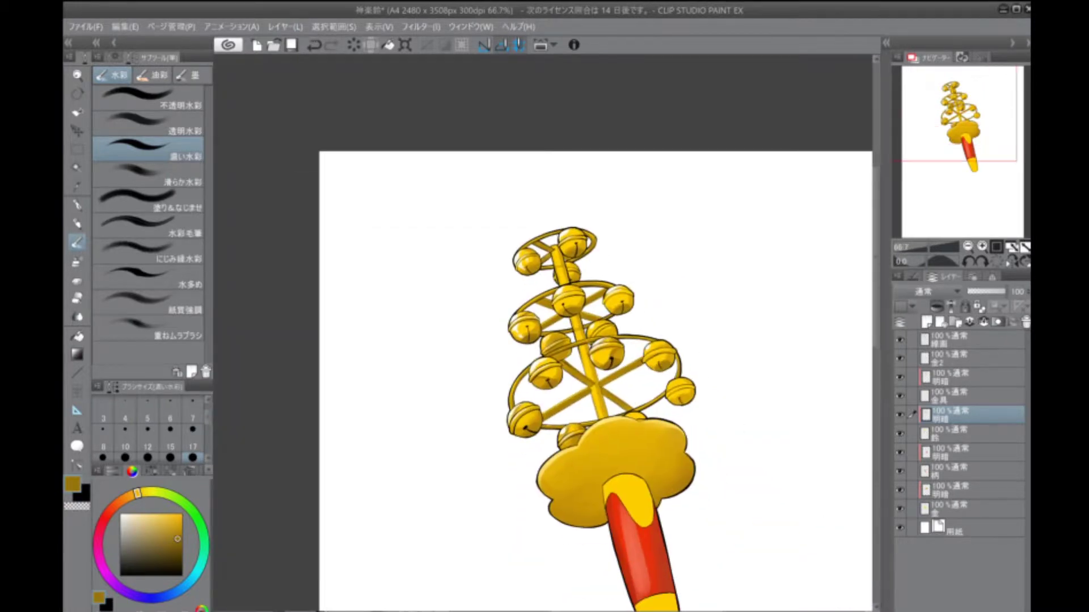
scroll(526, 262, "up", 8)
mouse_move(502, 376)
left_mouse_down()
mouse_move(454, 442)
mouse_move(530, 357)
mouse_move(409, 478)
left_mouse_up()
scroll(510, 397, "down", 6)
scroll(729, 253, "up", 5)
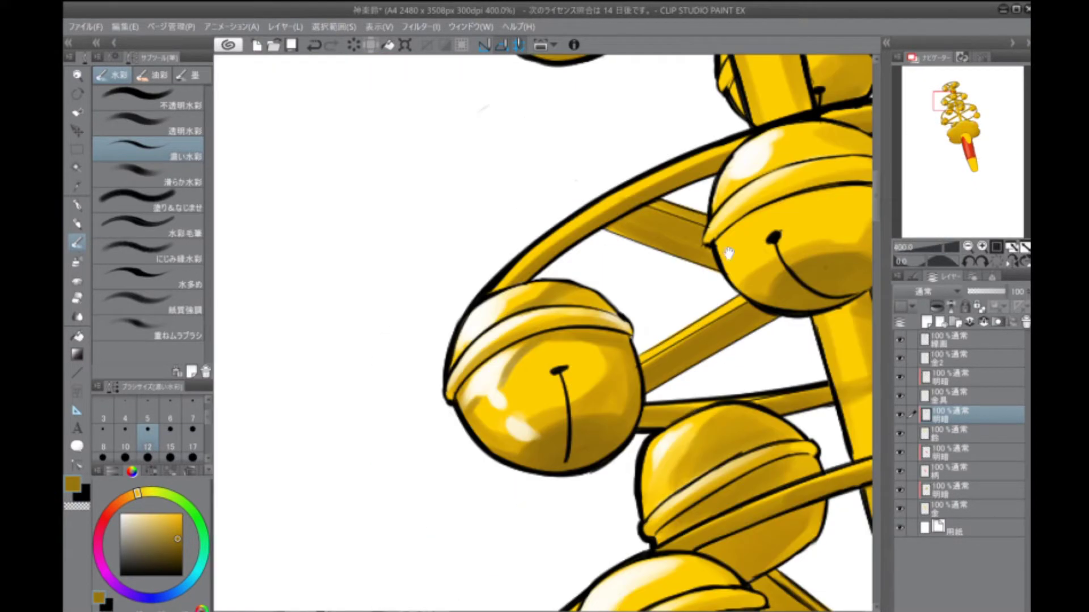
Paint brown reflections around the highlights on the cap and body of the top tier's left bell
scroll(728, 253, "down", 3)
scroll(485, 377, "up", 3)
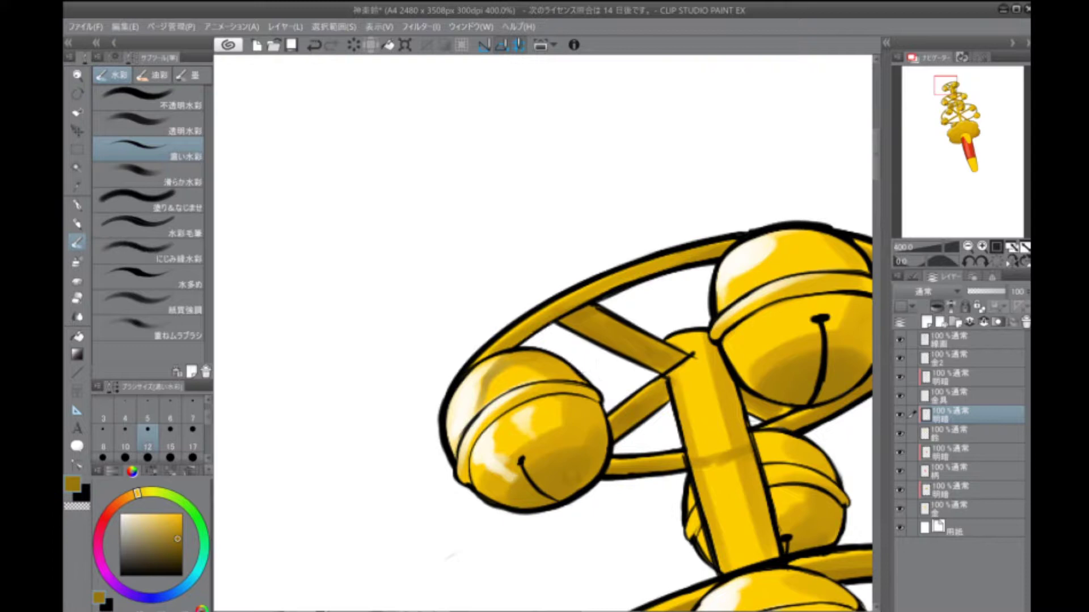
left_click(582, 469, "alt")
left_click(496, 442, "alt")
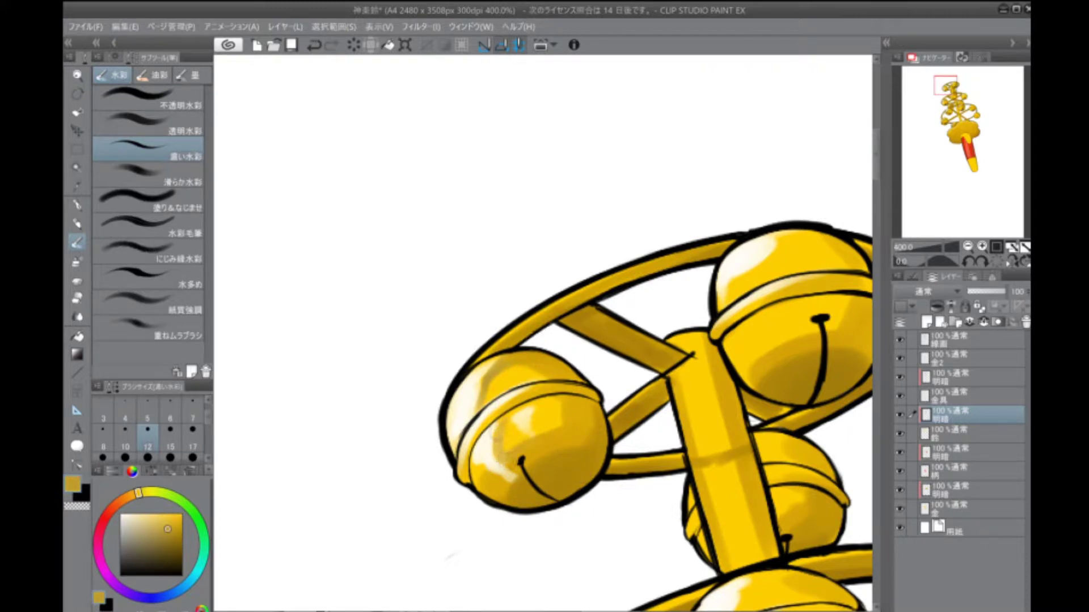
left_click_drag(497, 454, 412, 471)
Paint white highlights on the left body of the top tier's right bell and save the illustration
left_click(667, 272, "alt")
mouse_move(691, 323)
left_mouse_down()
mouse_move(669, 351)
mouse_move(658, 346)
mouse_move(683, 366)
mouse_move(643, 386)
left_mouse_up()
key("ctrl+z")
left_click_drag(771, 391, 737, 396)
left_click(738, 397, "alt")
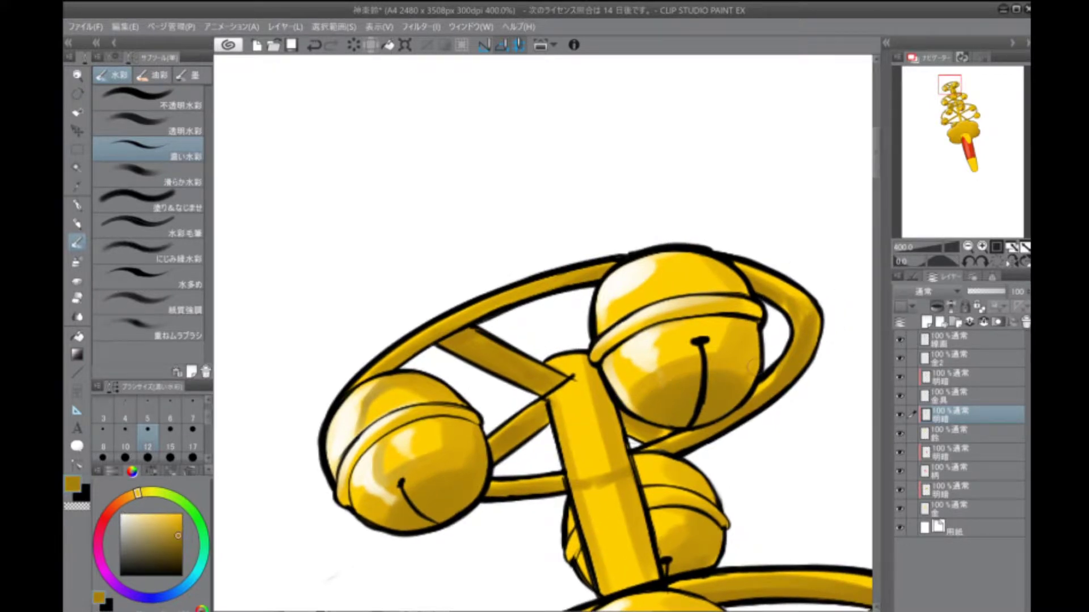
scroll(738, 413, "down", 3)
key("ctrl+s")
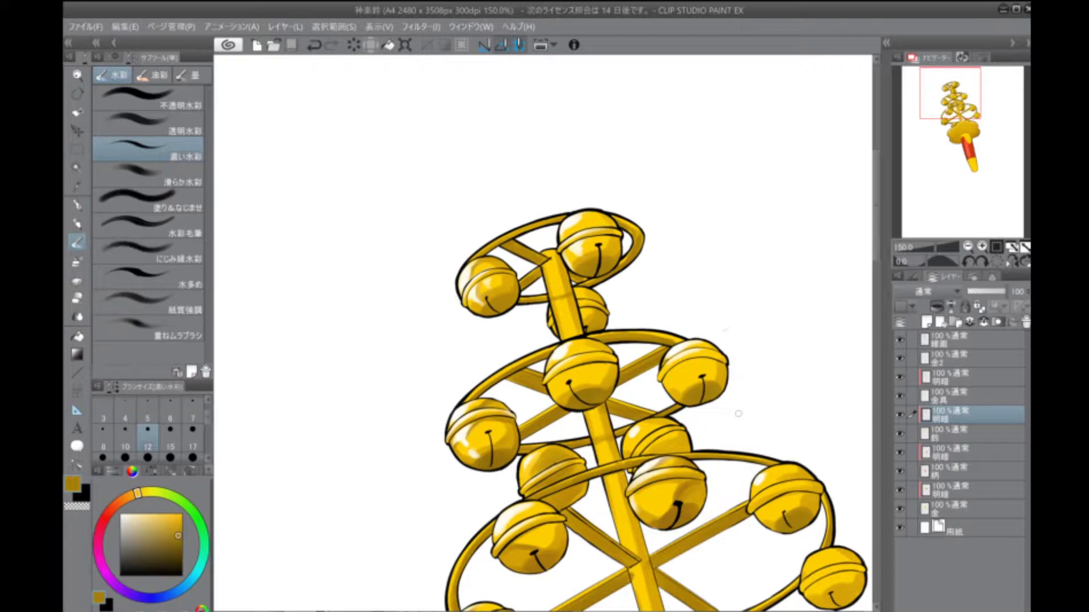
Paint a brown reflection along the edge of the cap highlight on the top tier's right bell and soften it with gold
scroll(738, 414, "up", 5)
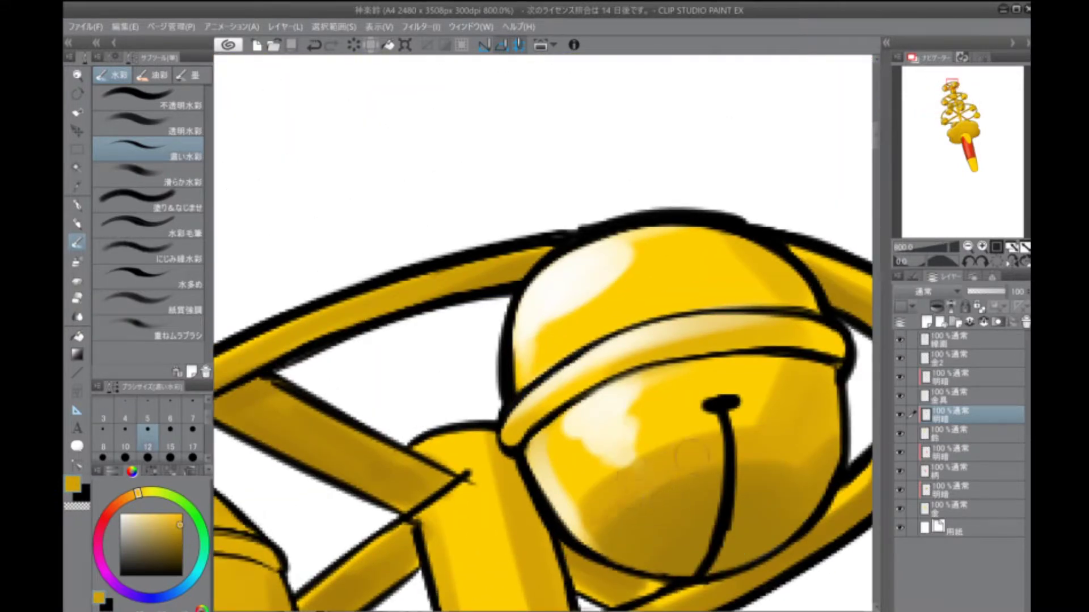
mouse_move(632, 255)
left_mouse_down()
mouse_move(621, 272)
mouse_move(661, 235)
mouse_move(559, 321)
left_mouse_up()
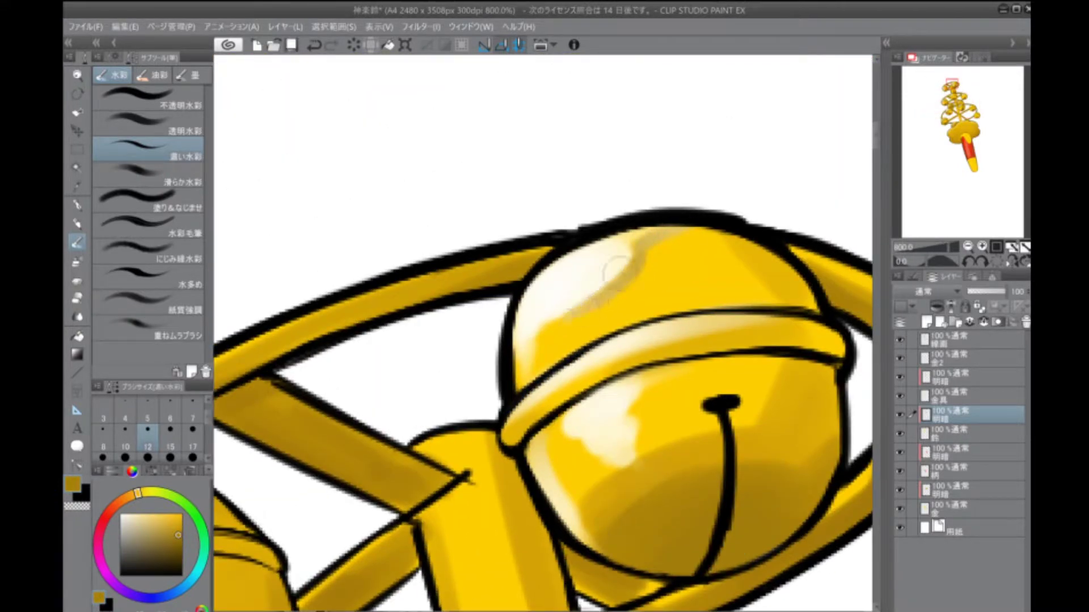
left_click(657, 269, "alt")
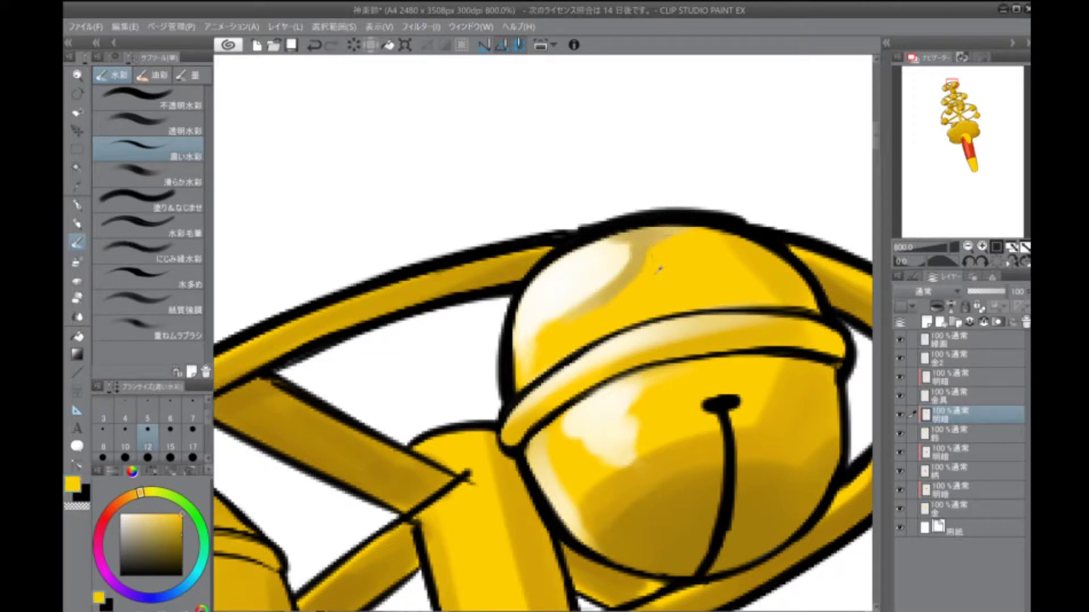
Paint white highlights on the cap and band of the middle tier's rear-left bell with brush size 10
left_click(397, 431, "alt")
key("bracketleft")
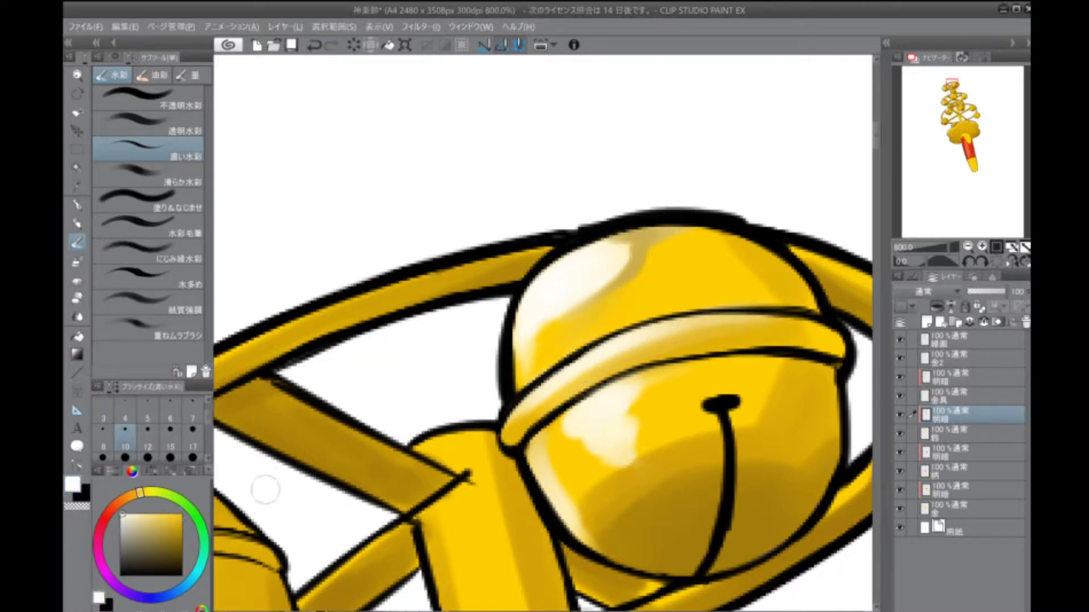
left_click_drag(265, 490, 188, 395)
scroll(838, 321, "down", 5)
scroll(441, 320, "up", 5)
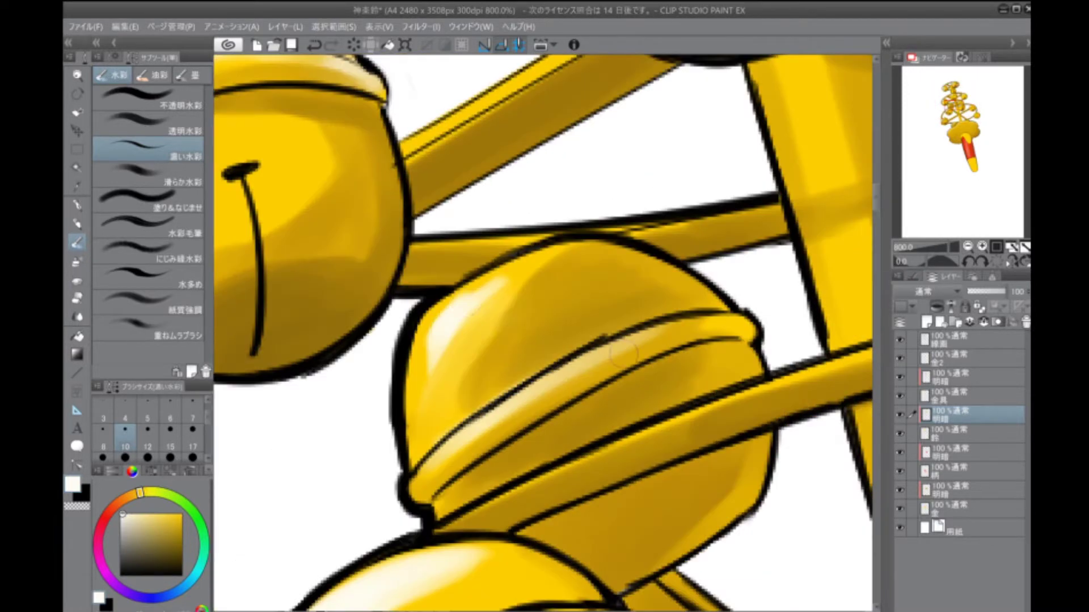
mouse_move(441, 321)
left_mouse_down()
mouse_move(427, 351)
mouse_move(445, 402)
mouse_move(510, 407)
mouse_move(458, 446)
mouse_move(496, 496)
left_mouse_up()
scroll(482, 488, "down", 8)
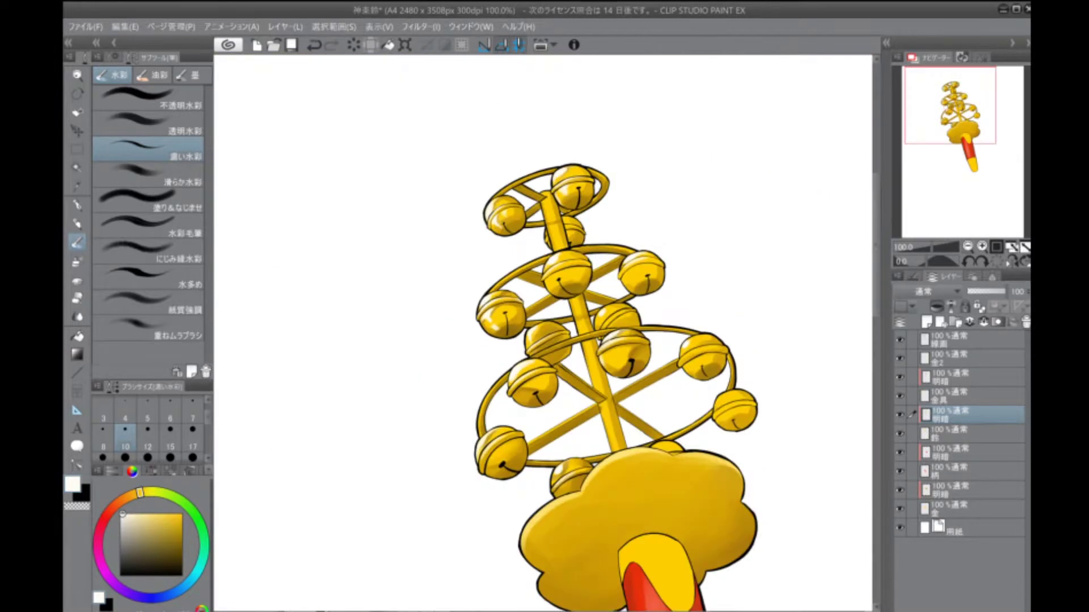
Paint white highlights on the lower-left body of the bottom tier's left bell
scroll(469, 431, "up", 6)
left_click_drag(530, 499, 516, 542)
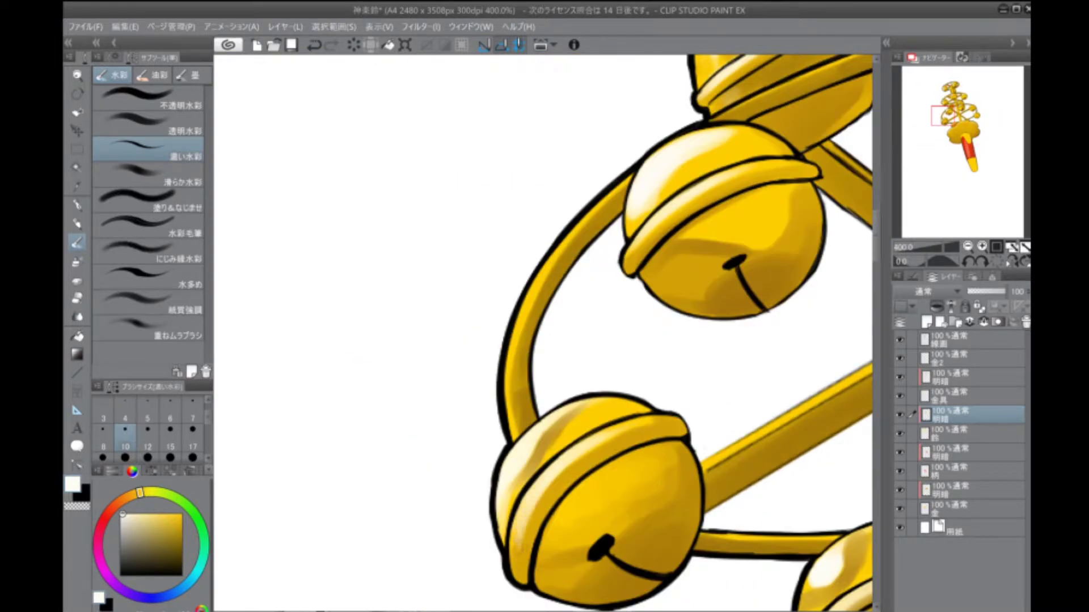
mouse_move(567, 515)
left_mouse_down()
mouse_move(556, 559)
mouse_move(601, 570)
left_mouse_up()
scroll(745, 514, "down", 5)
scroll(646, 416, "up", 3)
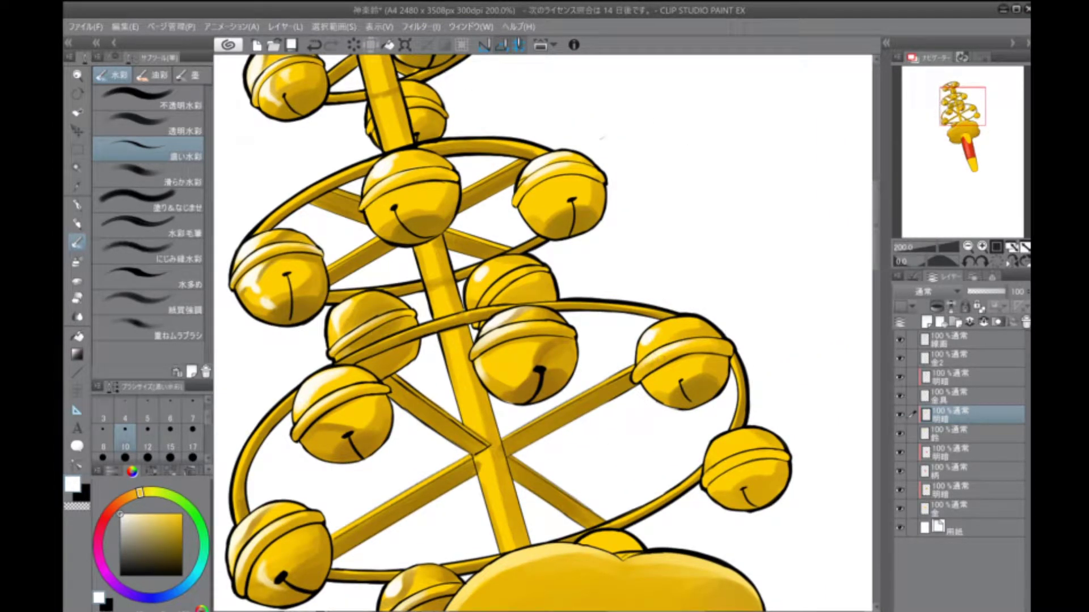
Switch to the shading layer above the 金 base and paint a pale highlight along the flower-shaped guard's upper-left rim with brush size 15
scroll(602, 137, "down", 5)
scroll(698, 341, "up", 5)
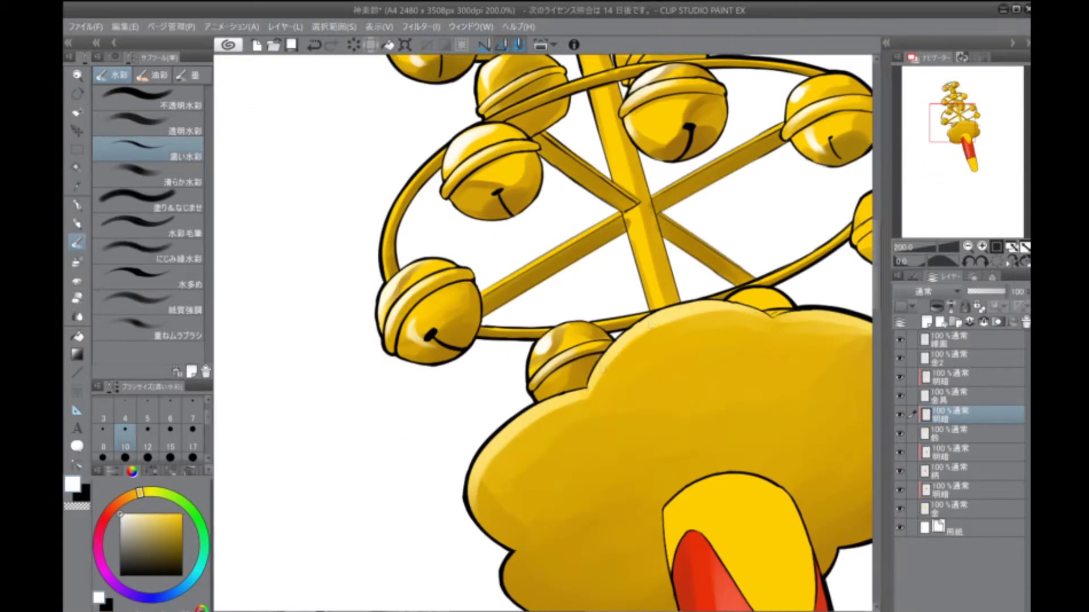
left_click(666, 313, "ctrl+shift")
left_click(667, 312, "ctrl+shift")
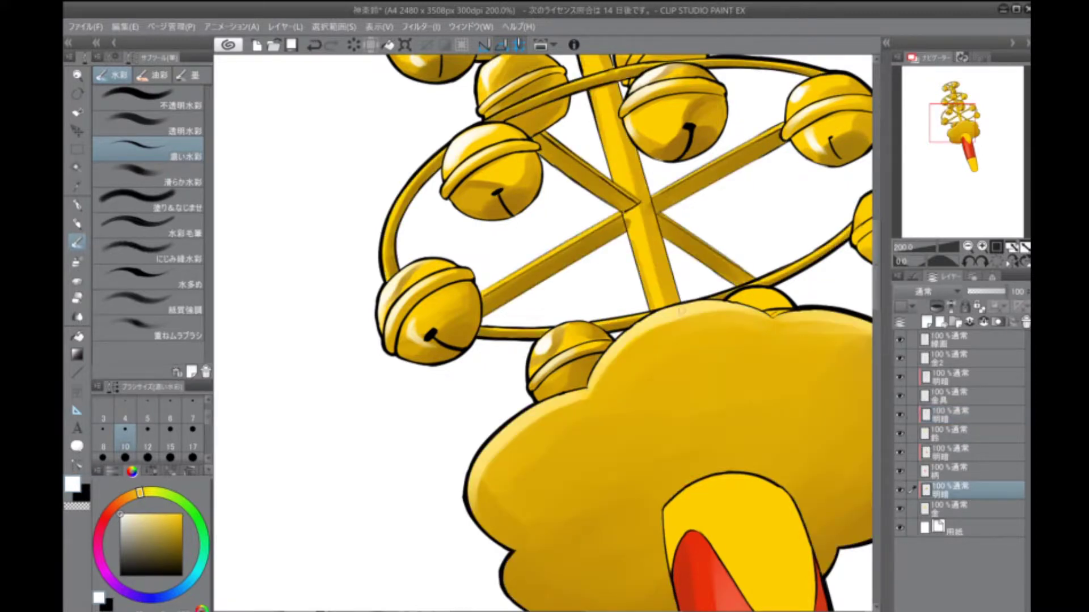
key("bracketright")
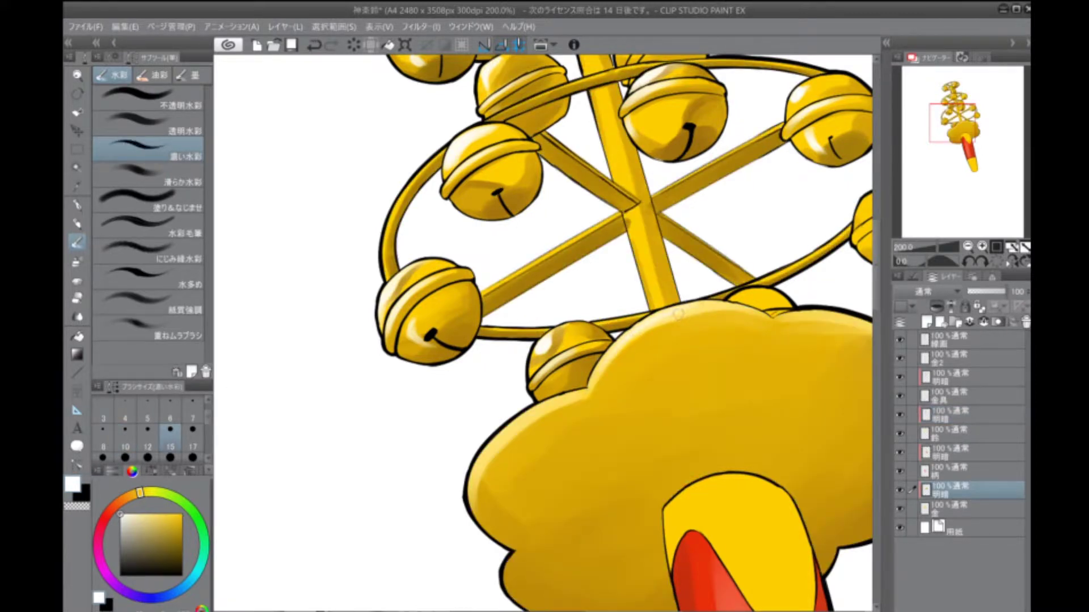
left_click_drag(498, 440, 472, 495)
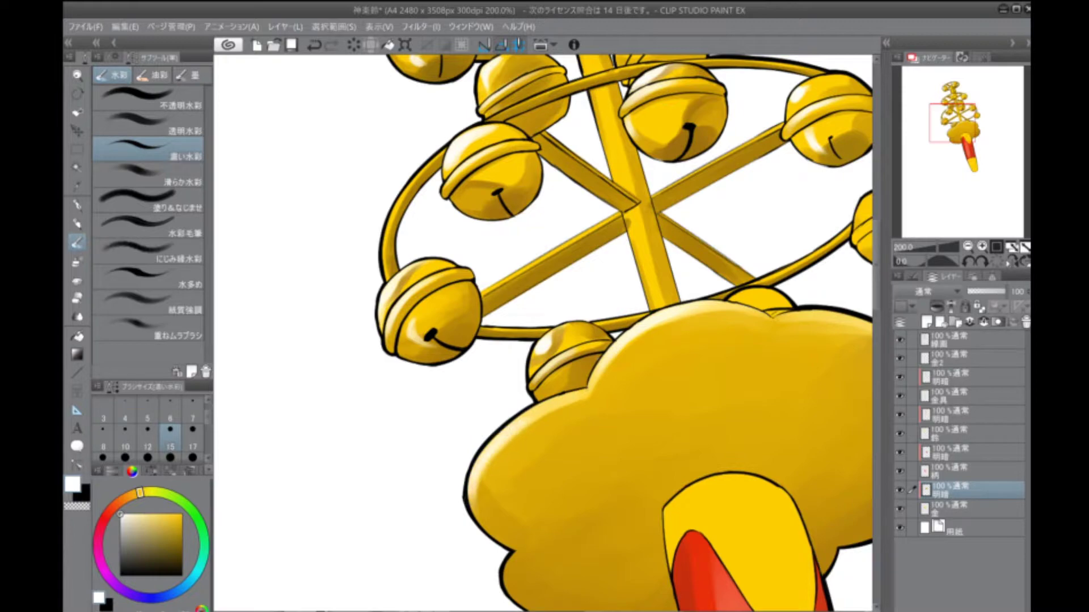
Examine the shaded bells and guard in a horizontally mirrored view and restore the normal orientation
scroll(654, 342, "down", 5)
scroll(654, 342, "up", 5)
left_click_drag(506, 530, 567, 369)
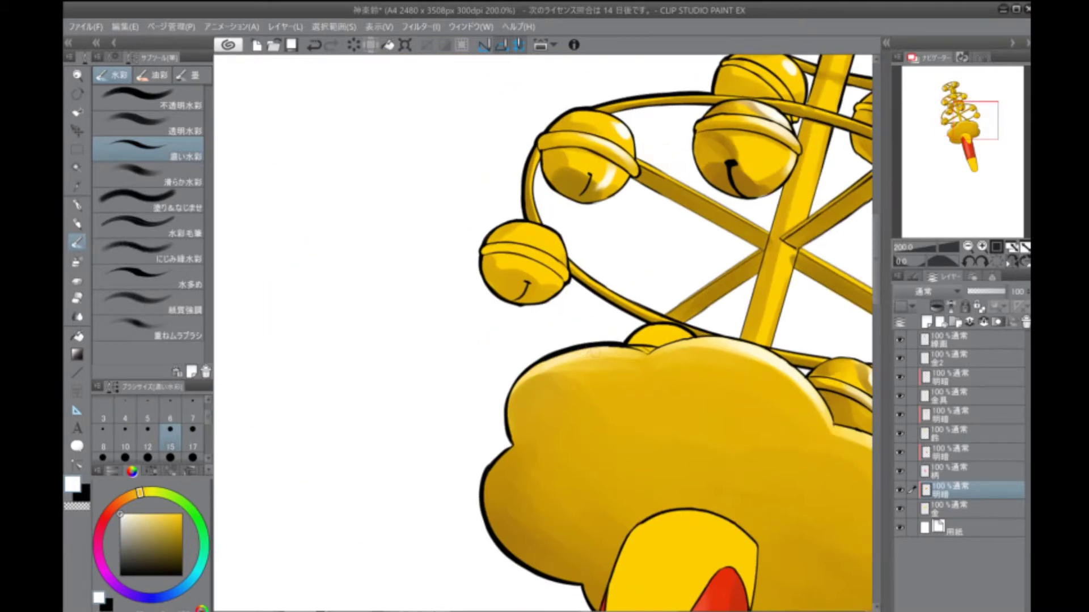
left_click_drag(727, 396, 612, 573)
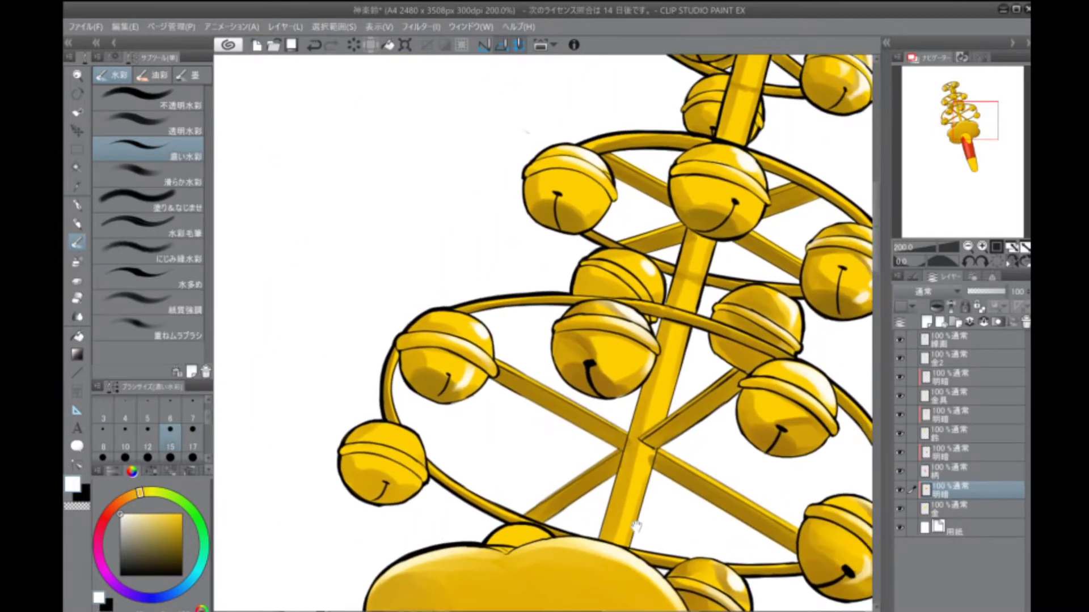
left_click(1012, 260)
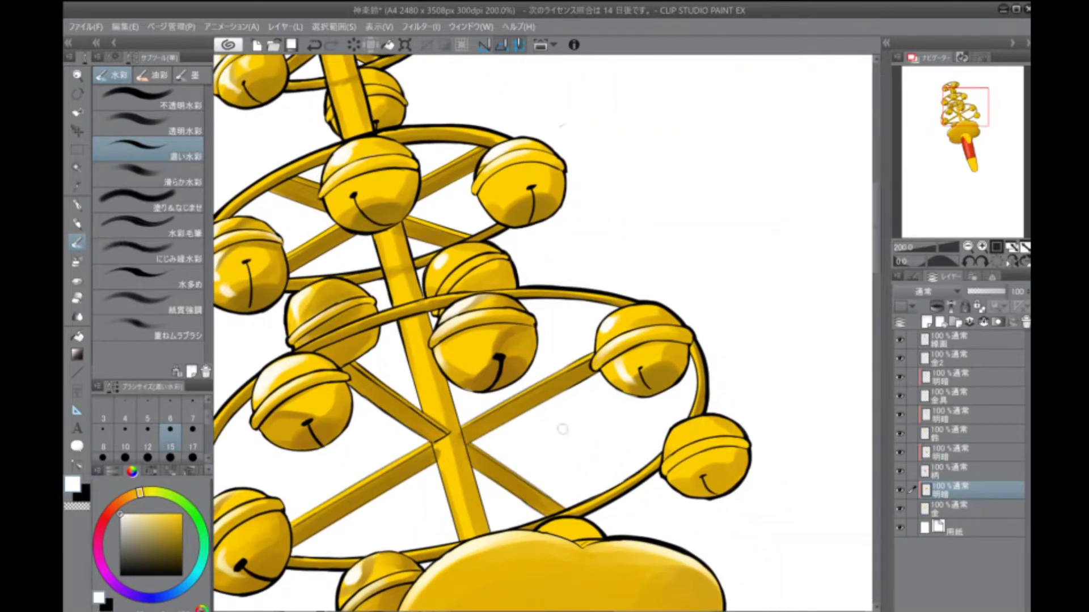
Add a new layer above the flower-shaped guard's shading and paint thin red streaks of the handle's reflection above the grip with brush size 17
key("p")
key("b")
left_click_drag(805, 609, 741, 457)
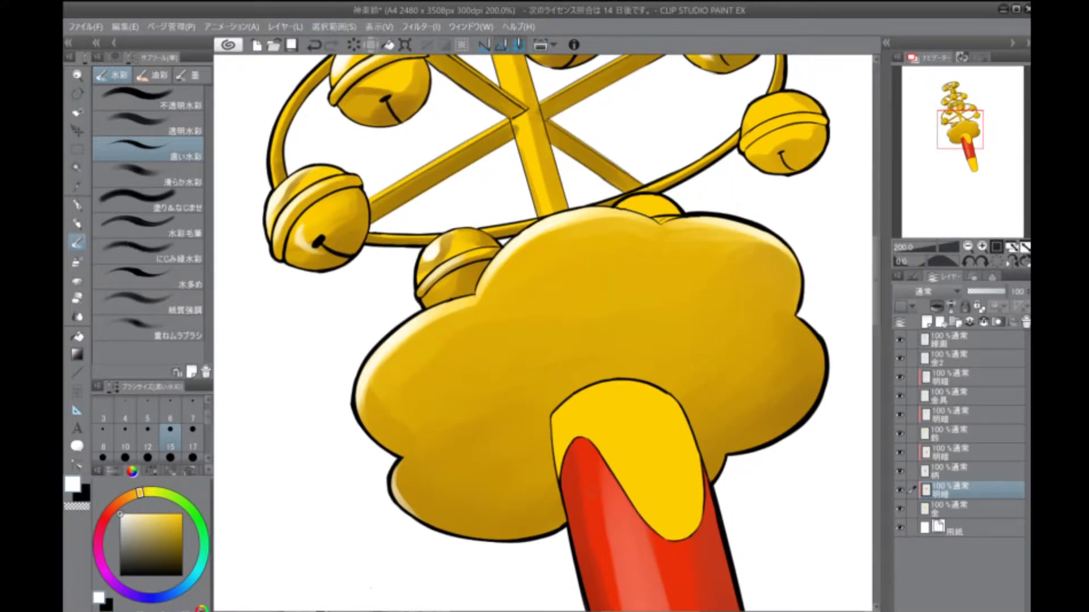
left_click(593, 491, "alt")
left_click(927, 322)
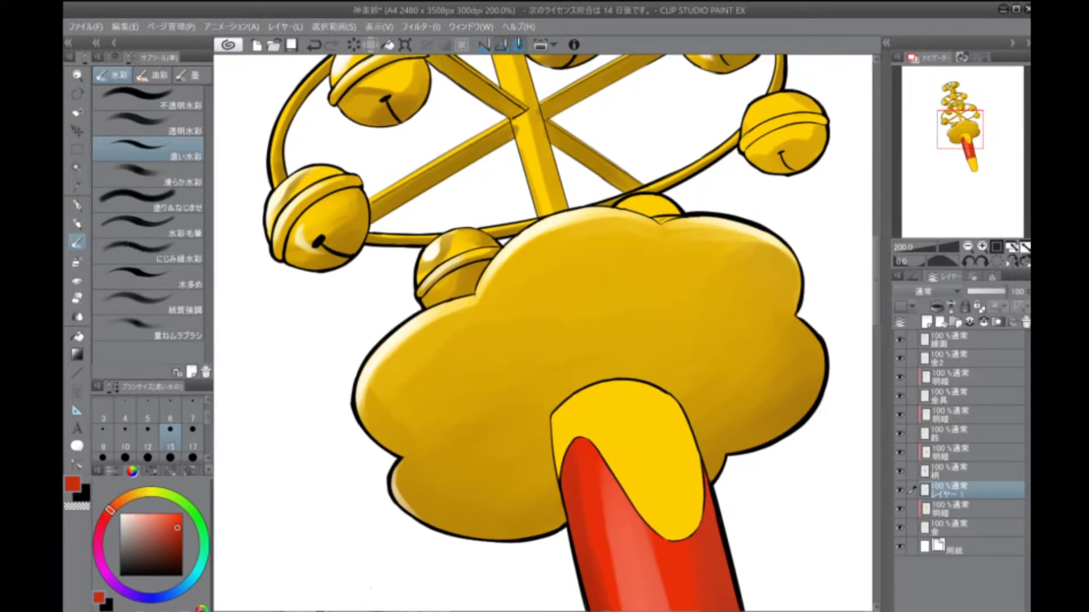
left_click(193, 429)
mouse_move(554, 385)
left_mouse_down()
mouse_move(527, 267)
mouse_move(536, 264)
left_mouse_up()
left_click_drag(672, 393, 631, 249)
mouse_move(657, 386)
left_mouse_down()
mouse_move(624, 247)
mouse_move(602, 246)
left_mouse_up()
left_click_drag(630, 379, 611, 332)
Fill the handle's reflection on the guard with broad red strokes using brush size 50
key("]")
key("]")
key("]")
key("]")
key("]")
key("]")
key("]")
key("]")
key("]")
key("]")
left_click_drag(630, 380, 595, 221)
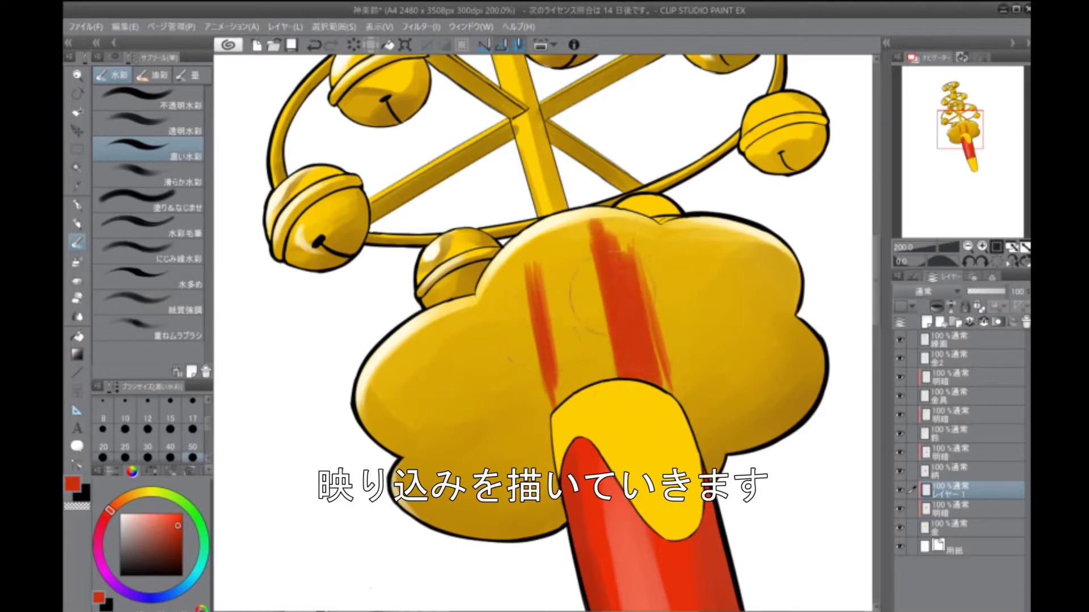
left_click_drag(590, 385, 561, 212)
left_click_drag(553, 402, 524, 218)
left_click_drag(663, 396, 624, 215)
Paint the yellow cap's mirrored tip inside the red reflection and cover the surrounding streaks with gold
key("ctrl+0")
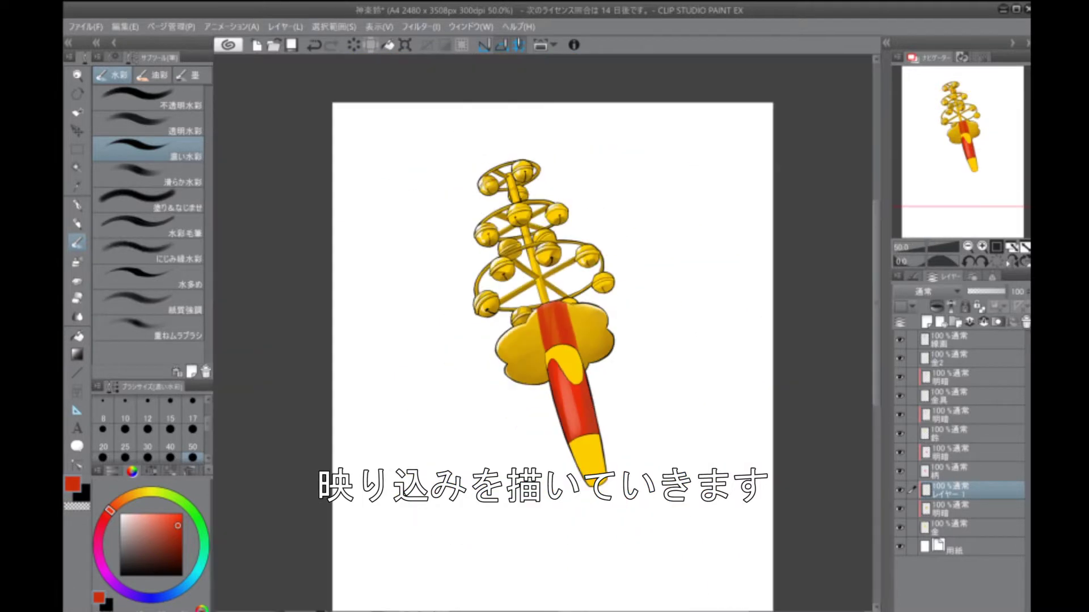
scroll(567, 283, "up", 6)
left_click(141, 493)
left_click_drag(603, 367, 590, 300)
mouse_move(570, 341)
left_mouse_down()
mouse_move(538, 391)
mouse_move(533, 368)
left_mouse_up()
left_click_drag(618, 317, 584, 357)
left_click_drag(635, 349, 623, 377)
left_click(180, 520)
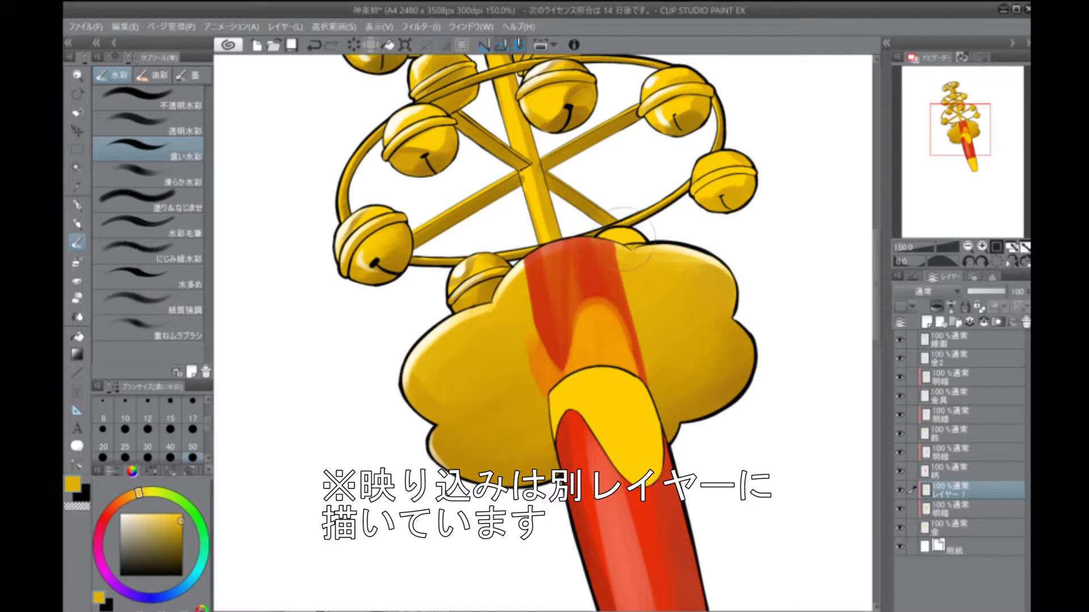
Blur the edges of the handle's reflection with the soft eraser (軟らかめ)
left_click(77, 298)
left_click(147, 122)
mouse_move(618, 244)
left_mouse_down()
mouse_move(470, 264)
mouse_move(618, 284)
mouse_move(538, 295)
mouse_move(624, 340)
mouse_move(644, 414)
left_mouse_up()
scroll(555, 558, "down", 5)
scroll(556, 558, "up", 5)
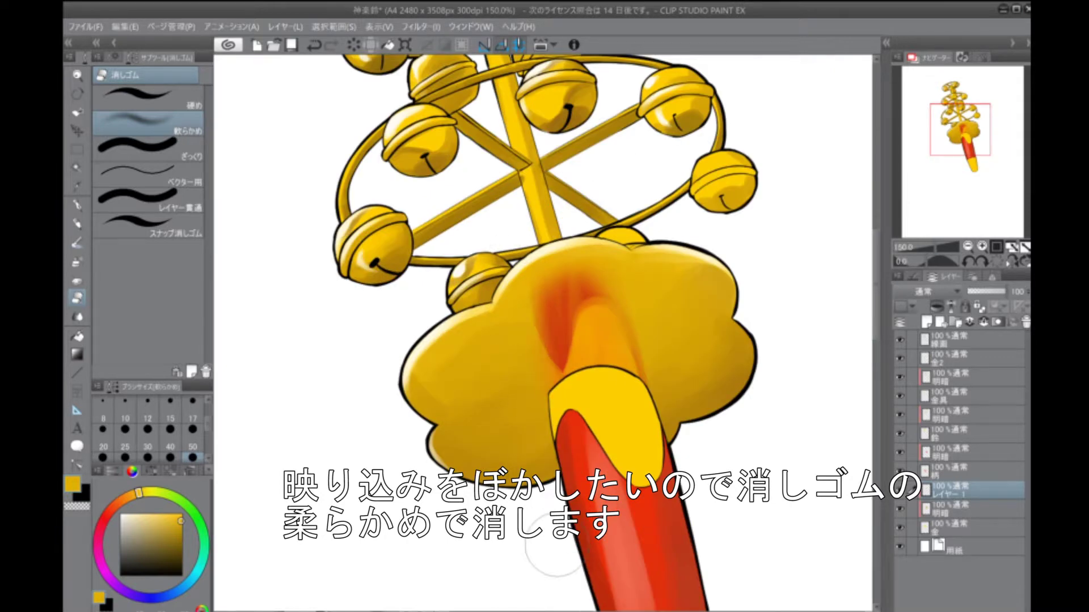
Repaint the reflection's core and right edge in red and orange tones sampled from the guard
key("b")
left_click(544, 335, "alt")
left_click_drag(530, 298, 542, 359)
mouse_move(567, 274)
left_mouse_down()
mouse_move(581, 314)
mouse_move(561, 335)
mouse_move(621, 306)
mouse_move(632, 360)
left_mouse_up()
left_click(559, 309, "alt")
left_click(624, 318, "alt")
left_click_drag(621, 293, 638, 374)
left_click_drag(604, 268, 624, 312)
key("ctrl+minus")
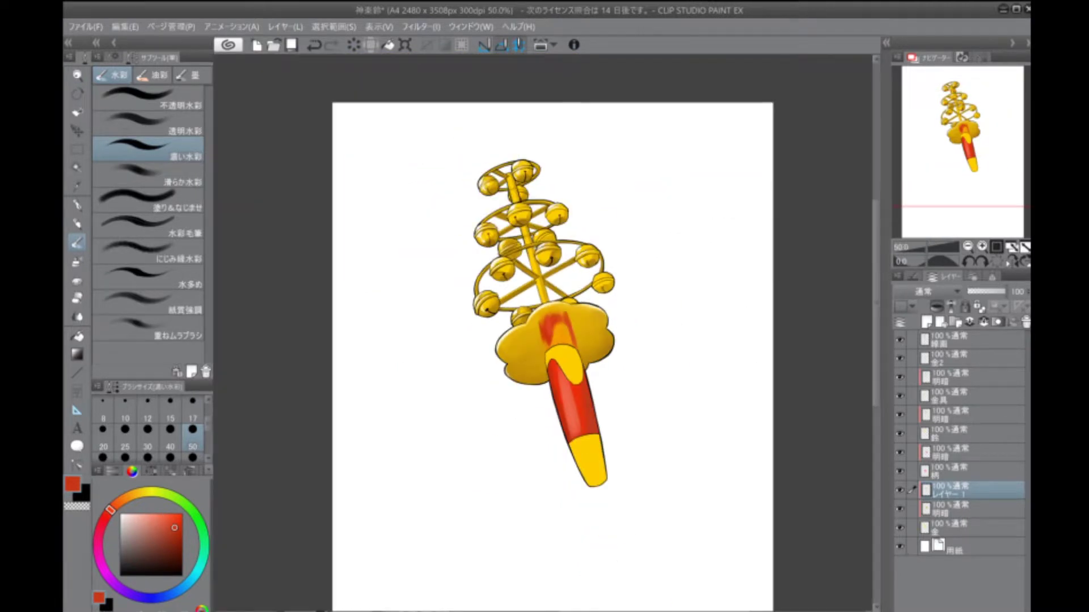
Brush sampled yellow over the red reflection to blend it into a softer orange
key("ctrl+plus")
left_click(567, 425, "alt")
mouse_move(631, 282)
left_mouse_down()
mouse_move(587, 275)
mouse_move(536, 327)
left_mouse_up()
mouse_move(559, 258)
left_mouse_down()
mouse_move(584, 255)
mouse_move(617, 300)
mouse_move(650, 346)
left_mouse_up()
mouse_move(544, 295)
left_mouse_down()
mouse_move(559, 352)
mouse_move(601, 326)
left_mouse_up()
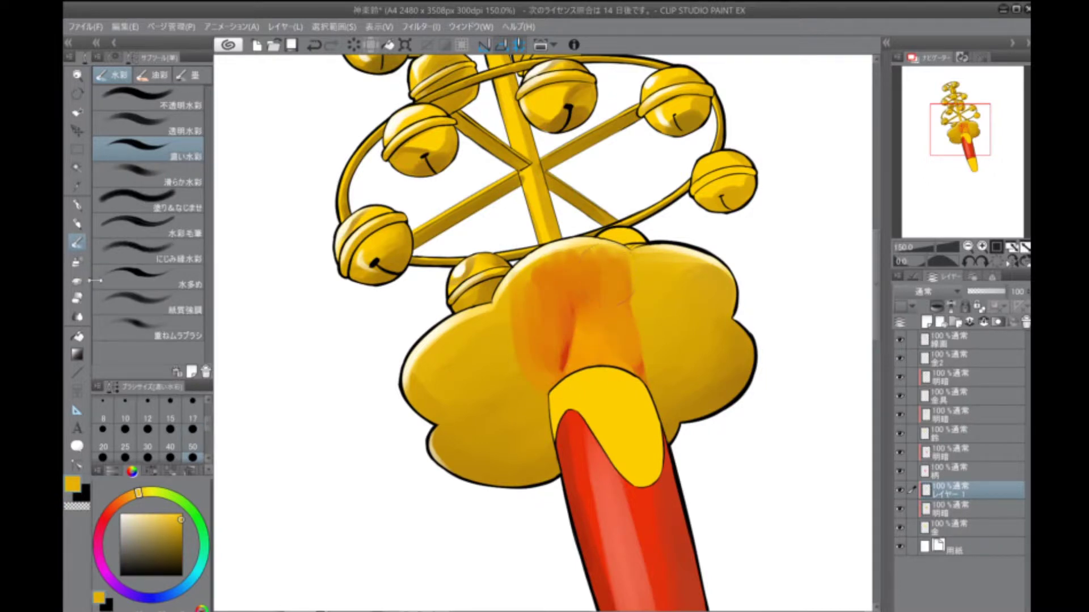
Soften the orange reflection's upper and right edges with the soft eraser so they fade into the guard
key("e")
mouse_move(527, 255)
left_mouse_down()
mouse_move(624, 289)
mouse_move(632, 332)
mouse_move(686, 365)
left_mouse_up()
key("ctrl+minus")
key("ctrl+0")
key("ctrl+plus")
left_click_drag(642, 287, 638, 383)
Switch to the shading layer above 鈴 and paint white highlights on the lower-left body of the middle tier's front bell with brush size 17
key("alt+bracketleft")
left_click_drag(816, 435, 788, 609)
key("alt+bracketright")
key("alt+bracketright")
key("alt+bracketright")
key("alt+bracketright")
key("alt+bracketright")
key("ctrl+plus")
key("ctrl+plus")
key("ctrl+plus")
left_click_drag(406, 195, 542, 331)
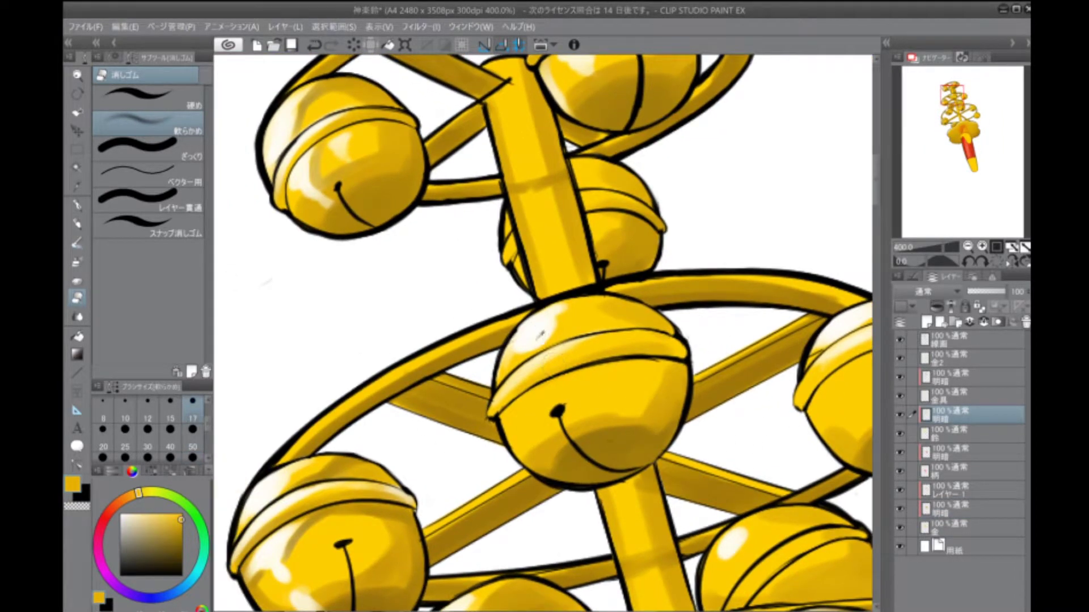
left_click(543, 331, "alt")
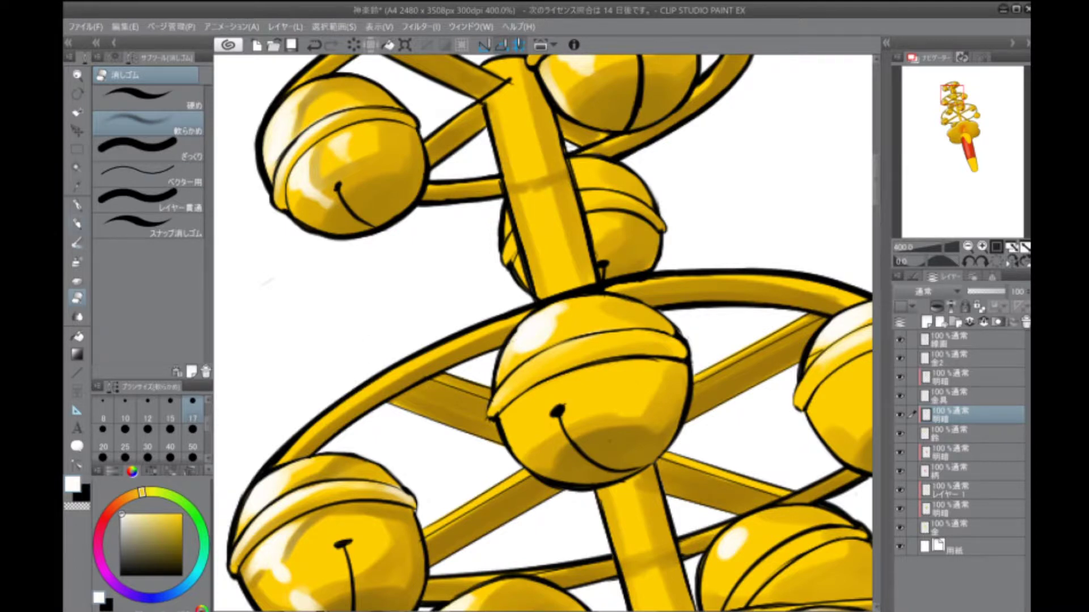
key("b")
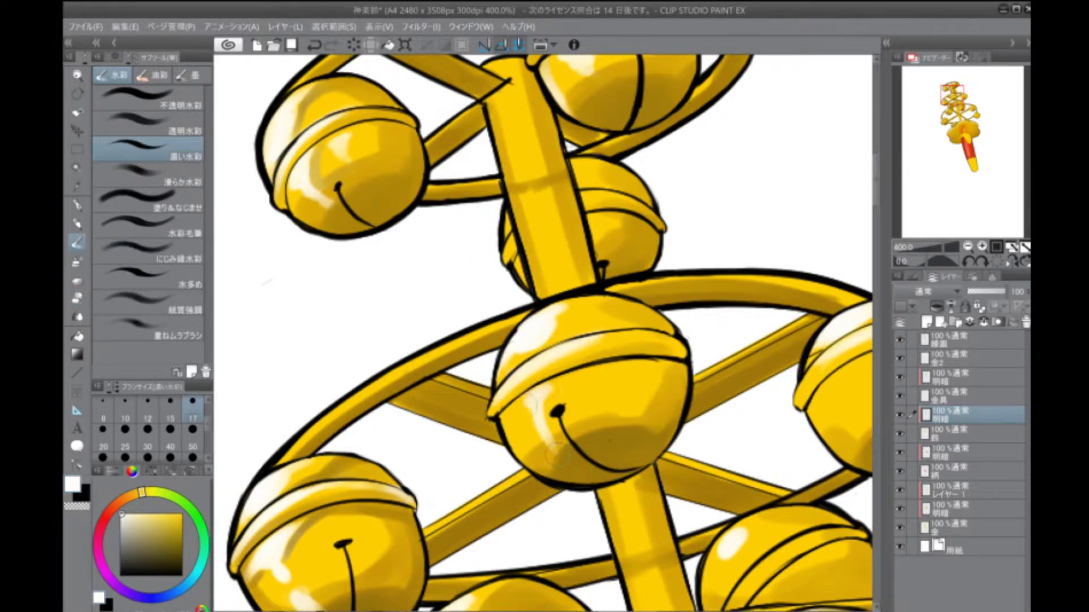
mouse_move(475, 474)
left_mouse_down()
mouse_move(540, 420)
mouse_move(587, 462)
mouse_move(573, 519)
left_mouse_up()
scroll(539, 420, "up", 5)
left_click_drag(564, 442, 666, 374)
Paint white highlights on the cap, band and lower-left body of the bottom tier's far-right bell, and save the file
scroll(572, 501, "down", 5)
scroll(540, 391, "up", 5)
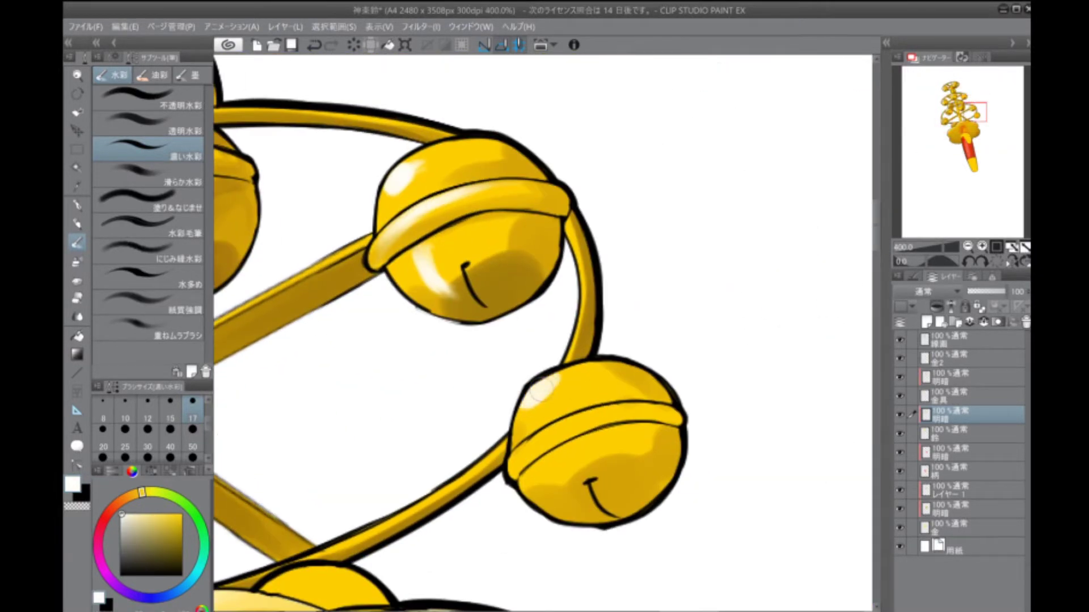
mouse_move(540, 392)
left_mouse_down()
mouse_move(552, 430)
mouse_move(585, 416)
mouse_move(538, 437)
mouse_move(576, 499)
left_mouse_up()
scroll(712, 433, "down", 6)
key("ctrl+s")
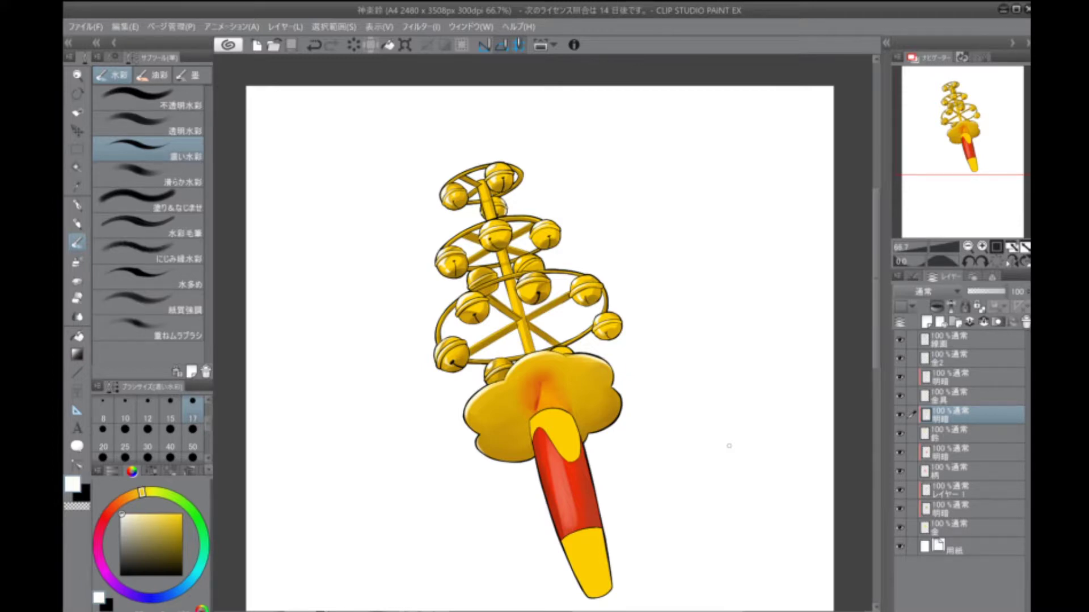
Add brown shading to the bottom tier's far-right bell and a pale highlight to the small bell behind the guard
scroll(728, 446, "up", 5)
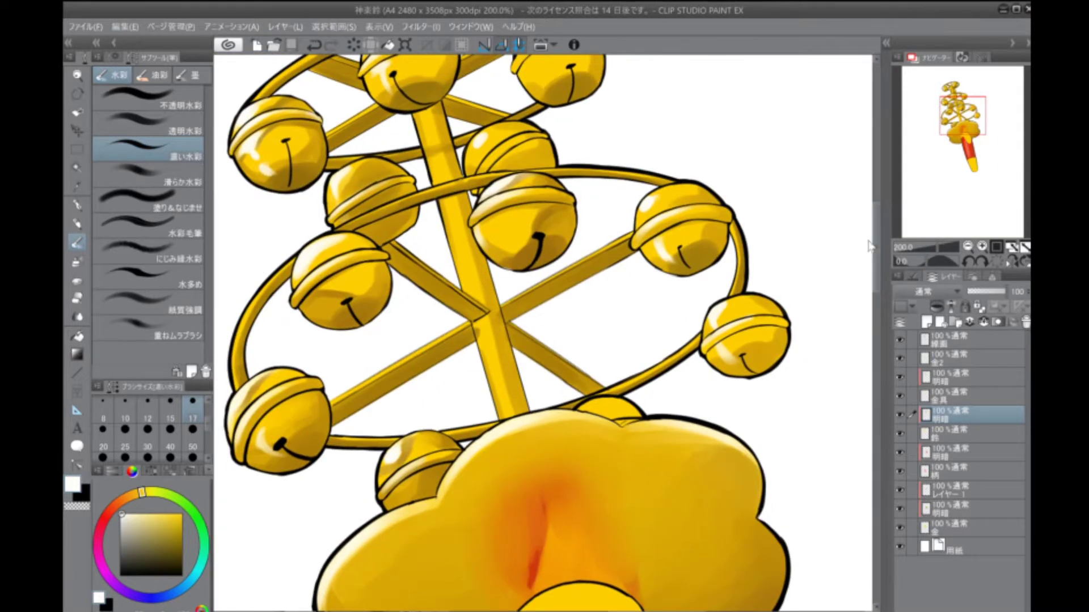
left_click(532, 254, "alt")
left_click_drag(731, 369, 783, 335)
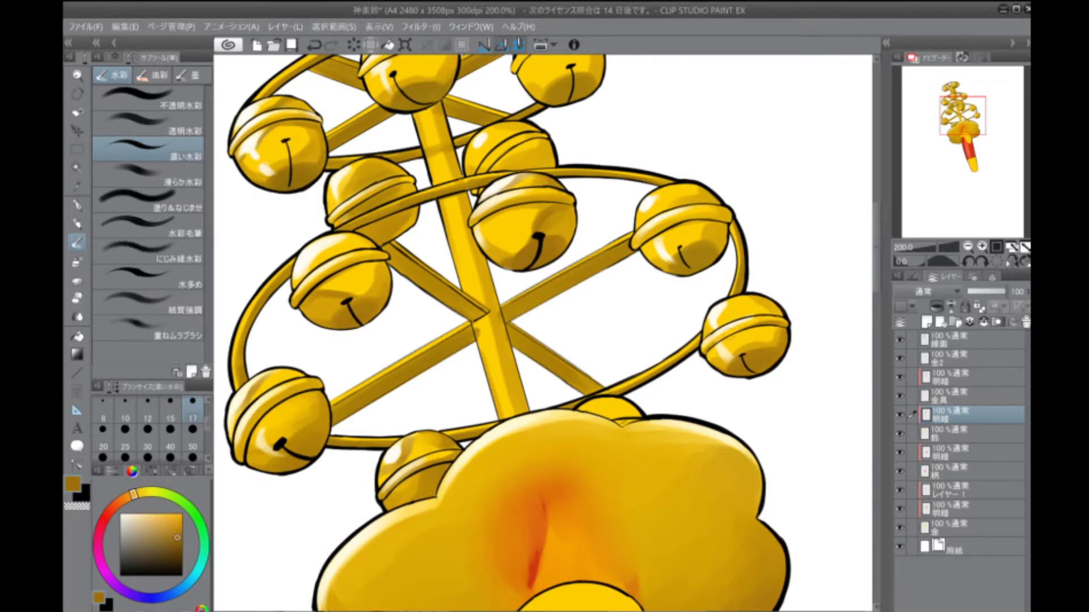
left_click_drag(719, 350, 756, 346)
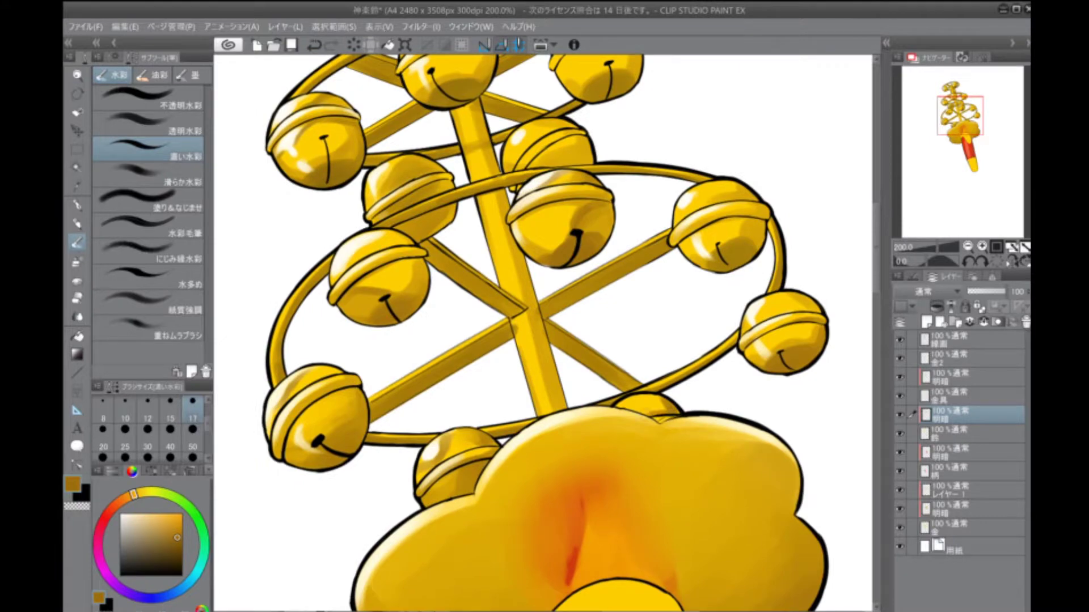
left_click(652, 409, "alt")
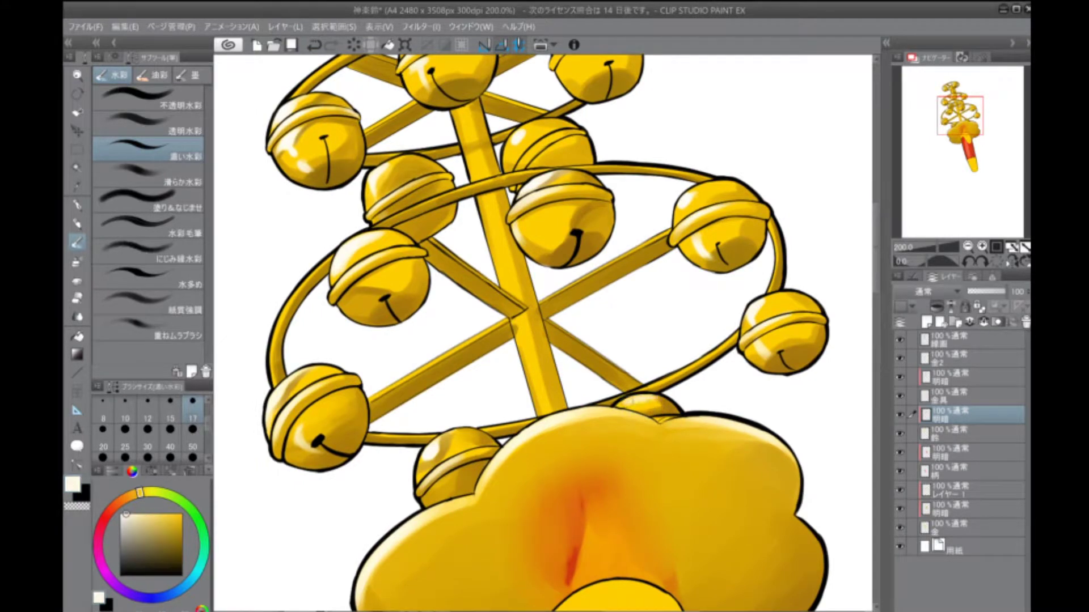
scroll(644, 402, "up", 5)
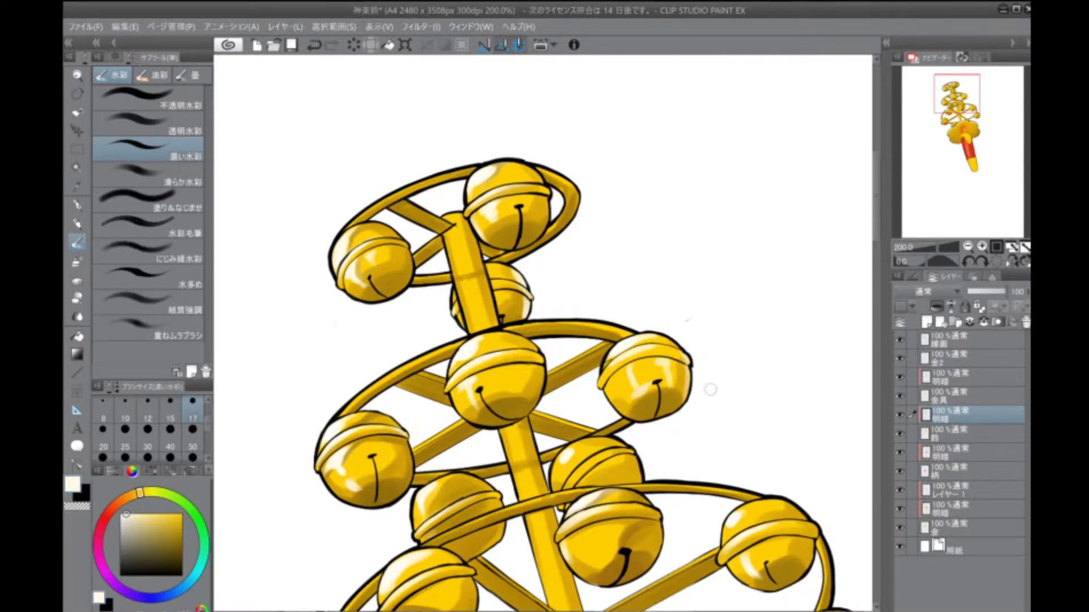
Refine the shading on the cap and band of the middle tier's right bell in brown with brush size 12
scroll(688, 374, "down", 2)
scroll(624, 397, "up", 5)
left_click(601, 453, "alt")
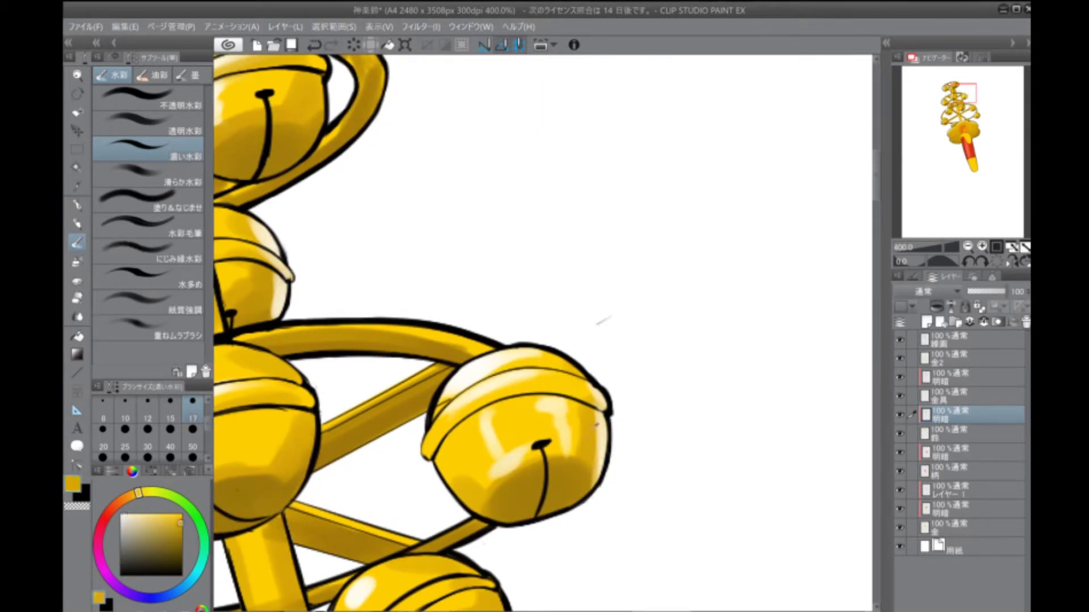
left_click(583, 478, "alt")
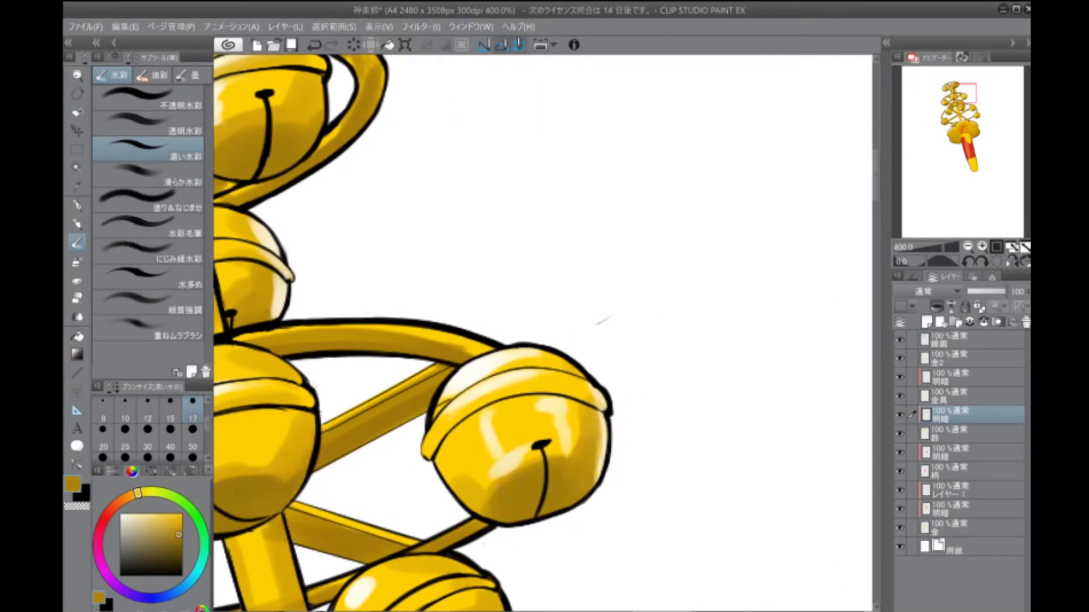
left_click(148, 405)
mouse_move(589, 391)
left_mouse_down()
mouse_move(516, 390)
mouse_move(443, 420)
mouse_move(419, 453)
left_mouse_up()
left_click_drag(419, 453, 681, 533)
mouse_move(615, 354)
left_mouse_down()
mouse_move(465, 400)
mouse_move(448, 420)
left_mouse_up()
left_click_drag(608, 343, 608, 388)
left_click_drag(629, 414, 546, 425)
Refine the shading on the middle tier's front and left bells with sampled gold and brown
left_click(606, 505, "alt")
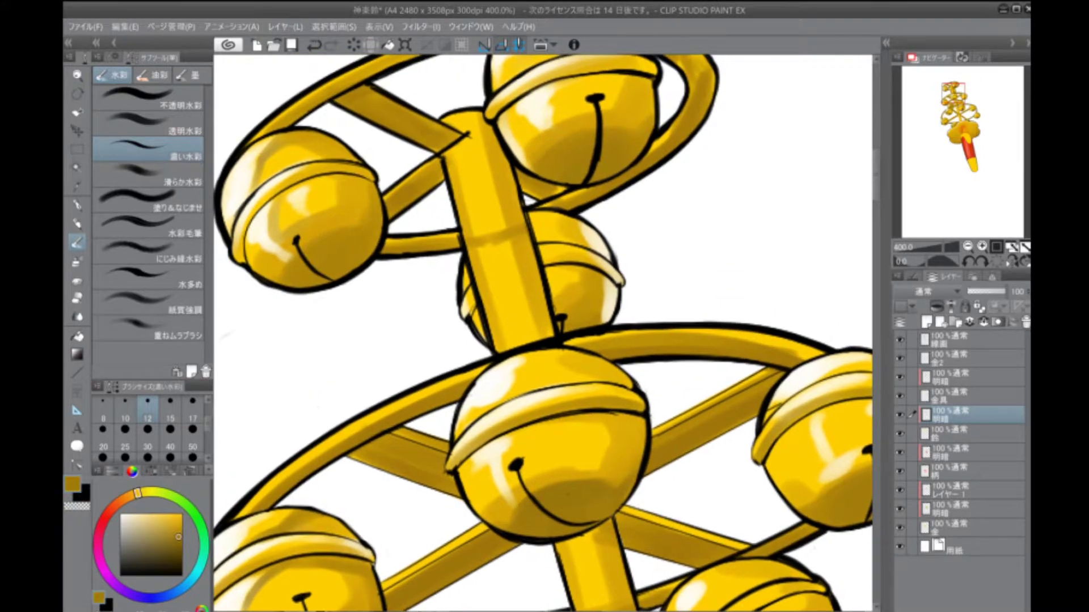
left_click(577, 469, "alt")
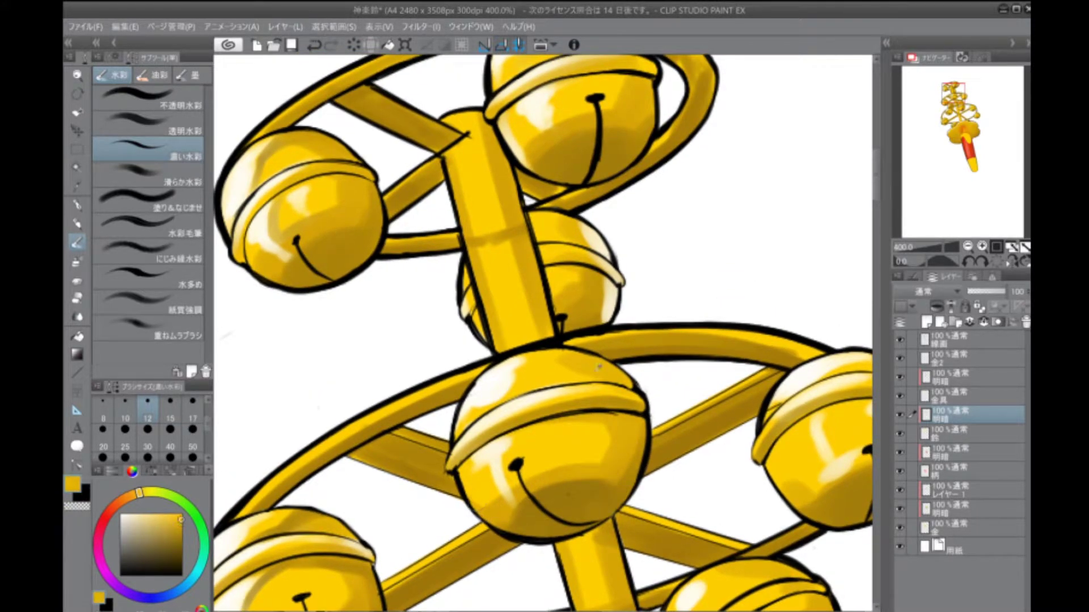
scroll(660, 379, "down", 3)
scroll(660, 379, "up", 3)
left_click_drag(567, 397, 774, 276)
left_click(596, 484, "alt")
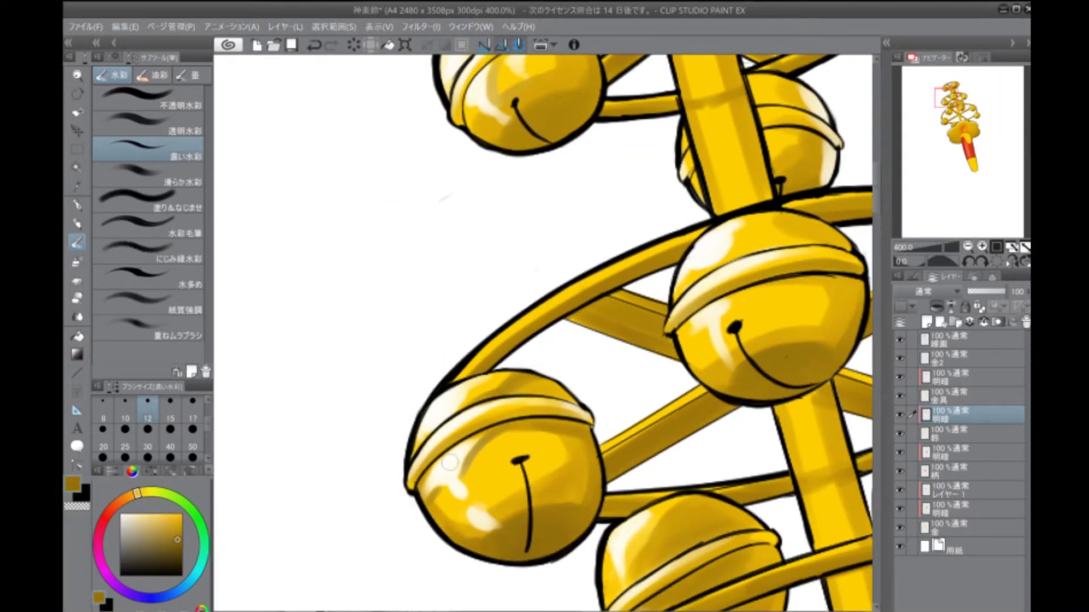
left_click_drag(623, 255, 454, 482)
Paint white highlights on the band of the top tier's right bell and blend them with sampled gold
left_click(666, 385, "alt")
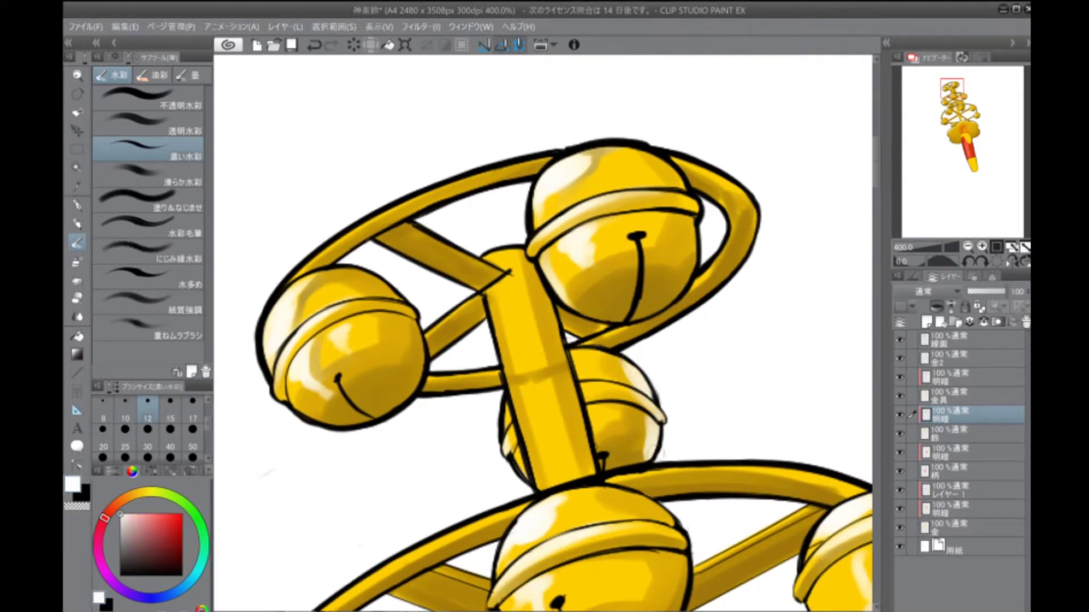
left_click_drag(651, 340, 651, 469)
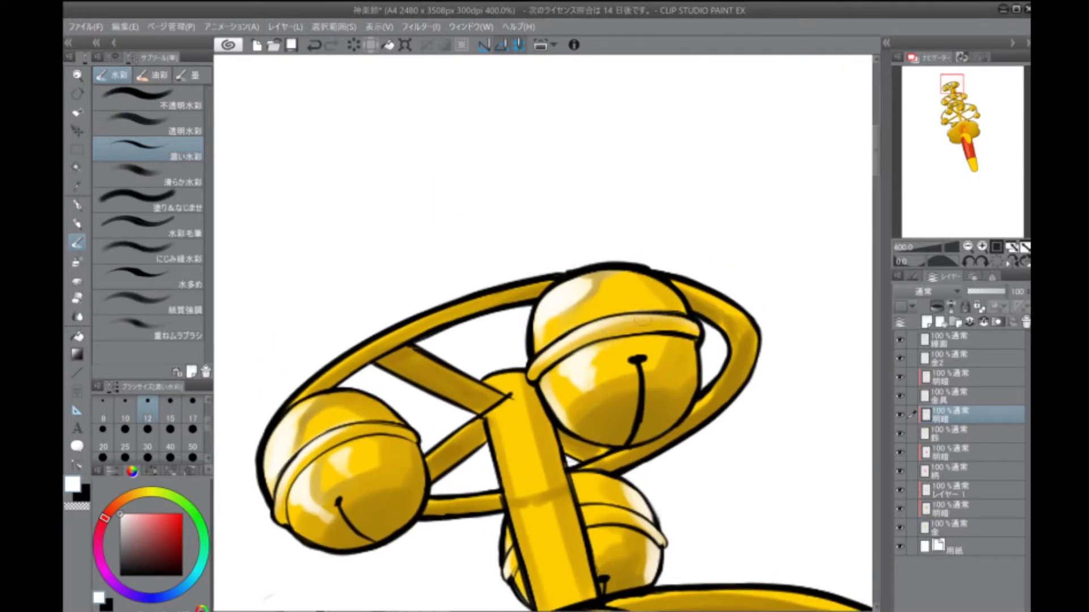
mouse_move(689, 312)
left_mouse_down()
mouse_move(639, 276)
mouse_move(661, 301)
left_mouse_up()
left_click(647, 295, "alt")
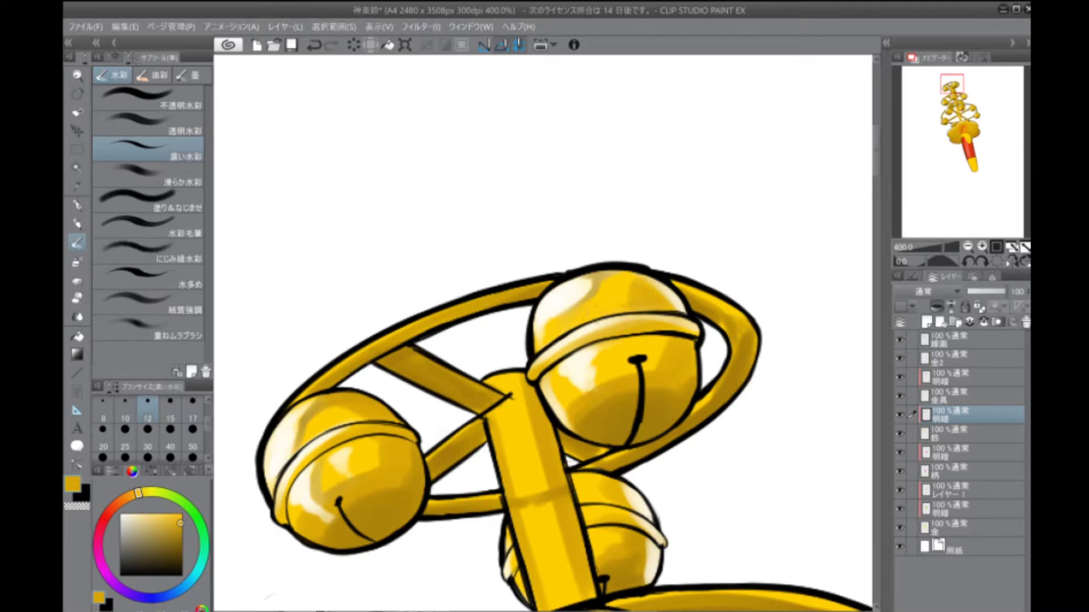
Switch to the shading layer above 金具 and paint a white highlight along the left arc of the bottom tier's ring
mouse_move(959, 249)
left_mouse_down()
mouse_move(924, 249)
mouse_move(966, 252)
left_mouse_up()
left_click(539, 250, "alt")
mouse_move(610, 267)
left_mouse_down()
mouse_move(576, 283)
mouse_move(519, 345)
left_mouse_up()
mouse_move(547, 301)
left_mouse_down()
mouse_move(474, 428)
mouse_move(479, 419)
left_mouse_up()
left_click_drag(479, 474, 500, 391)
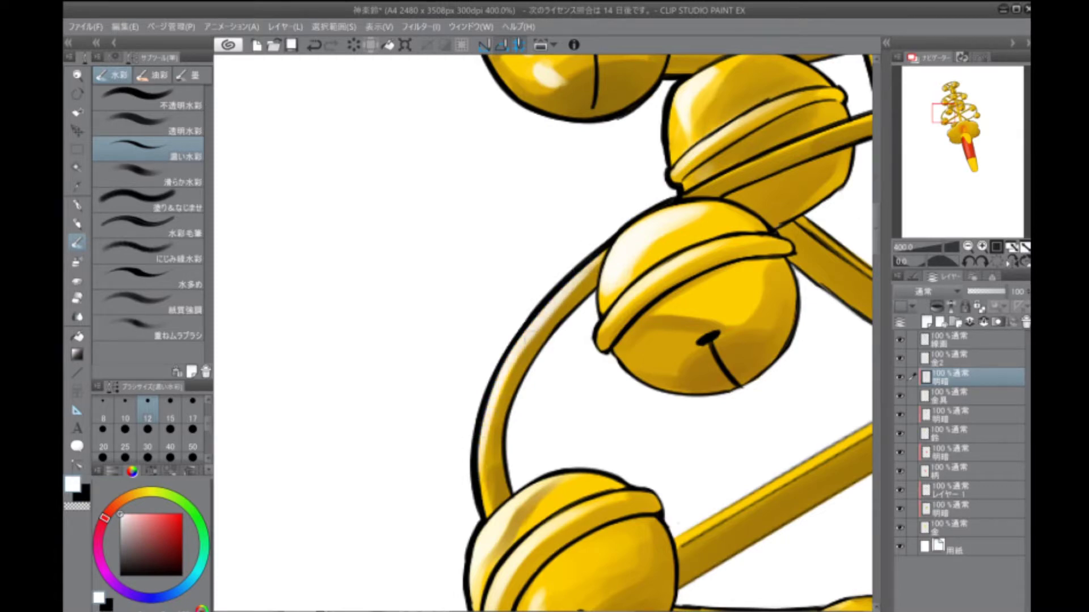
Paint white highlights along the upper-left arcs of the middle and top tiers' rings
scroll(462, 475, "down", 3)
scroll(462, 475, "up", 3)
scroll(462, 475, "up", 5)
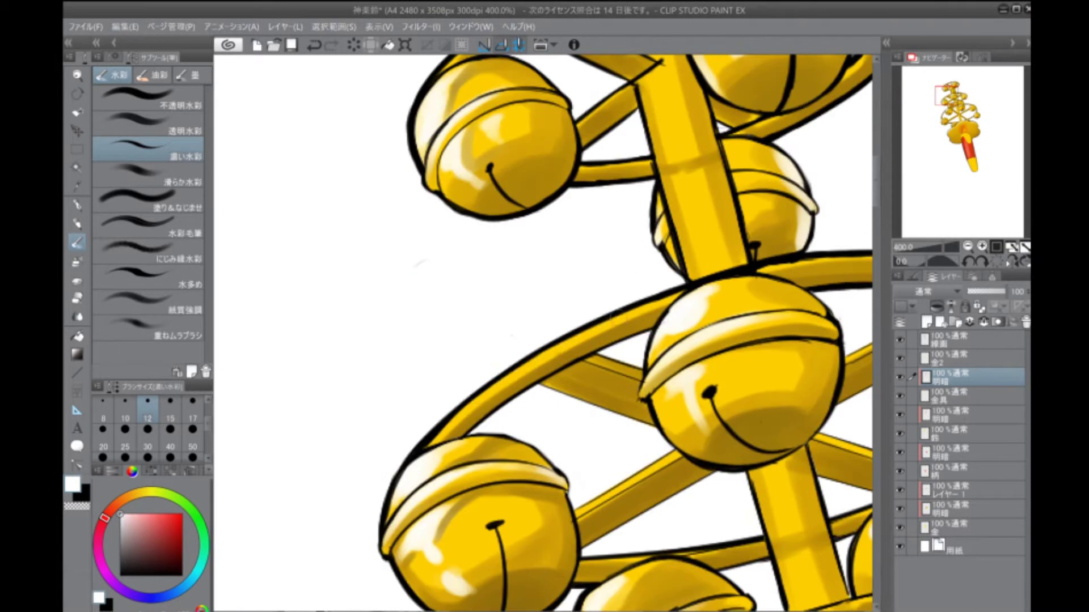
left_click_drag(467, 414, 621, 312)
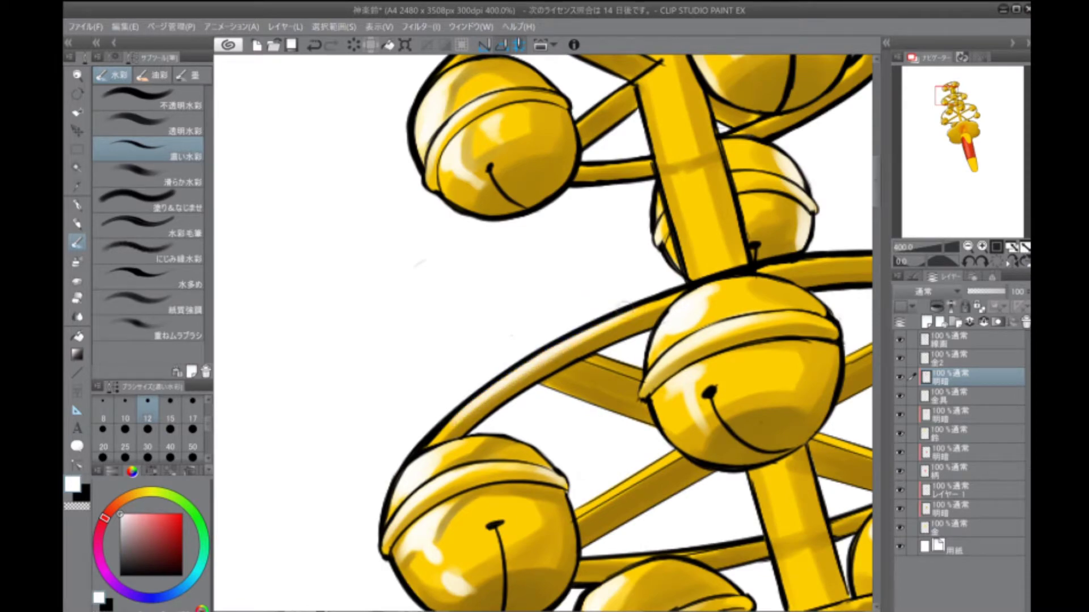
scroll(621, 312, "up", 5)
mouse_move(604, 289)
left_mouse_down()
mouse_move(460, 372)
mouse_move(707, 257)
mouse_move(477, 357)
left_mouse_up()
left_click_drag(721, 237, 545, 207)
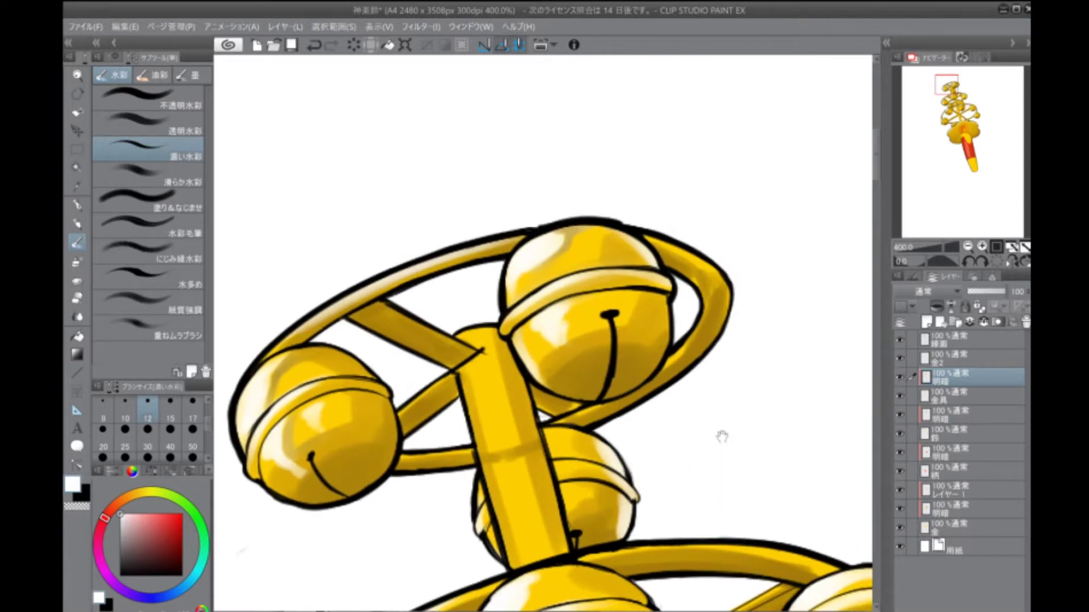
Shade the central shaft's upper section in sampled brown and gold, covering the dark seam across it
left_click(677, 359, "alt")
left_click(573, 407, "alt")
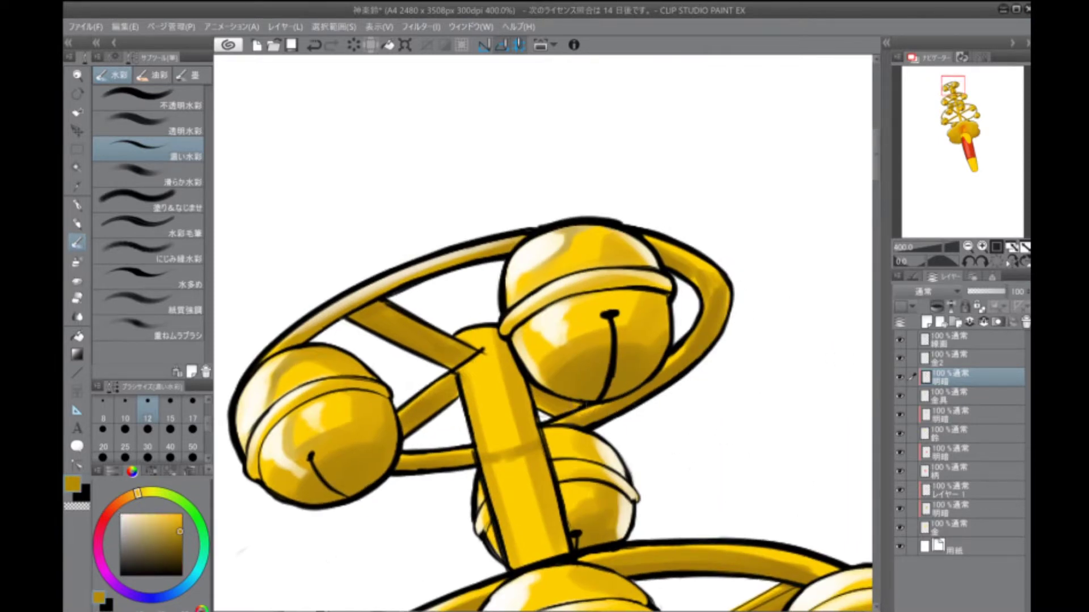
left_click(502, 453, "alt")
left_click_drag(496, 453, 522, 477)
left_click(581, 420, "alt")
left_click_drag(502, 347, 543, 482)
left_click_drag(522, 363, 550, 510)
left_click_drag(493, 329, 550, 555)
left_click_drag(547, 508, 567, 556)
Blend the upper shaft's side shadows, paint a white streak down its length, and save the file
left_click(539, 431, "alt")
left_click_drag(533, 425, 549, 494)
left_click(470, 397, "alt")
mouse_move(465, 369)
left_mouse_down()
mouse_move(502, 510)
mouse_move(523, 545)
left_mouse_up()
left_click(516, 586, "alt")
left_click_drag(474, 332, 533, 548)
scroll(481, 351, "down", 6)
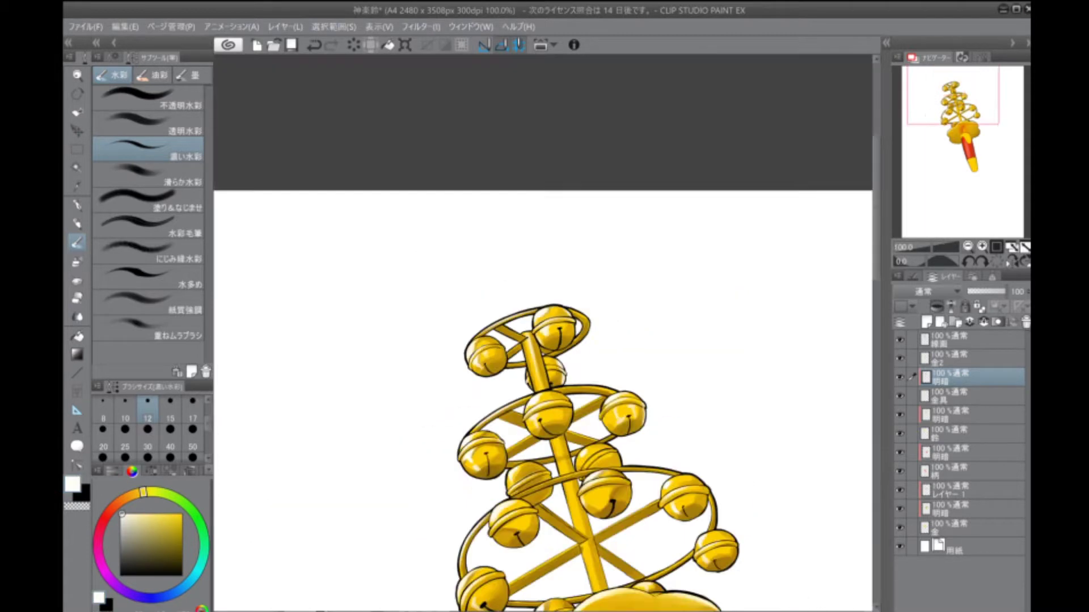
key("ctrl+s")
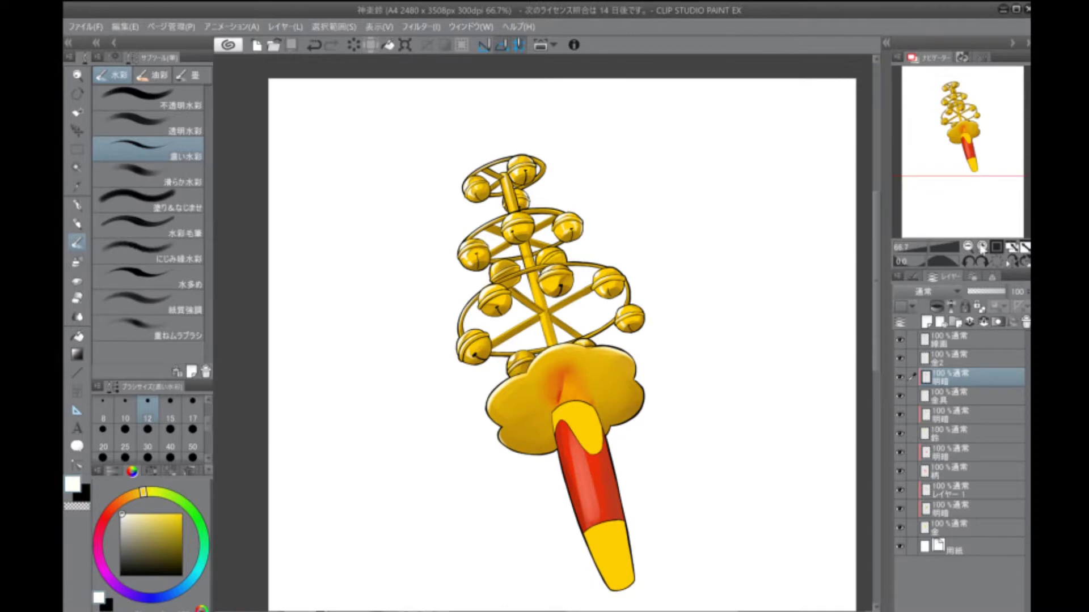
Paint white highlights along the upper edges of the middle tier's spokes and blend them with sampled brown
scroll(480, 387, "up", 6)
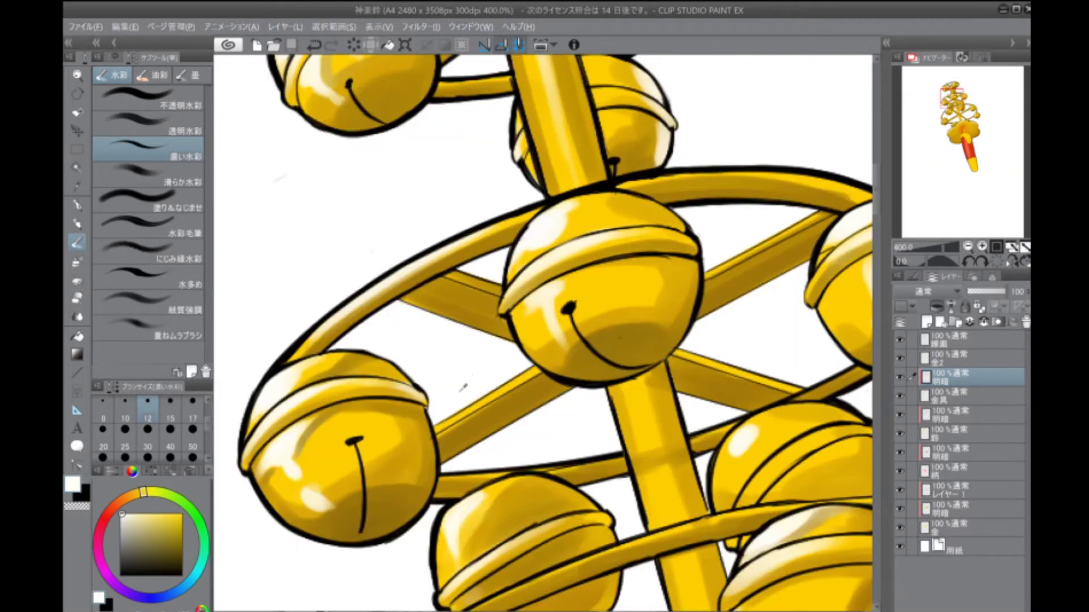
left_click_drag(453, 422, 374, 456)
mouse_move(637, 317)
left_mouse_down()
mouse_move(726, 270)
mouse_move(705, 269)
left_mouse_up()
left_click(628, 321, "alt")
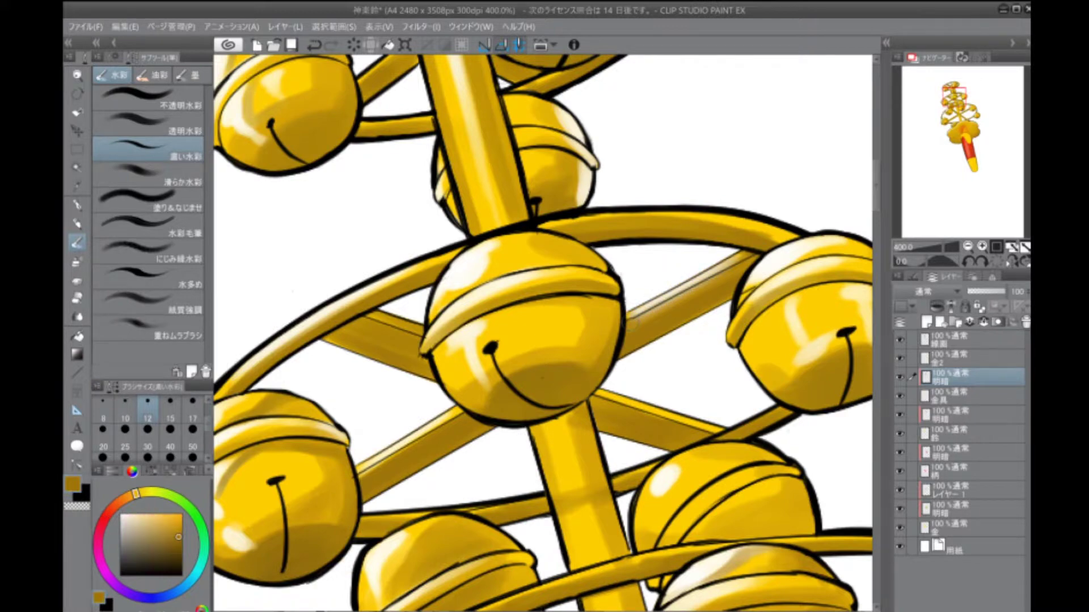
left_click_drag(637, 321, 690, 291)
left_click(628, 315, "alt")
Paint a white streak on the shaft section beneath the middle tier's front bell and soften it with sampled gold
mouse_move(627, 314)
left_mouse_down()
mouse_move(607, 167)
mouse_move(644, 515)
mouse_move(516, 344)
mouse_move(536, 419)
left_mouse_up()
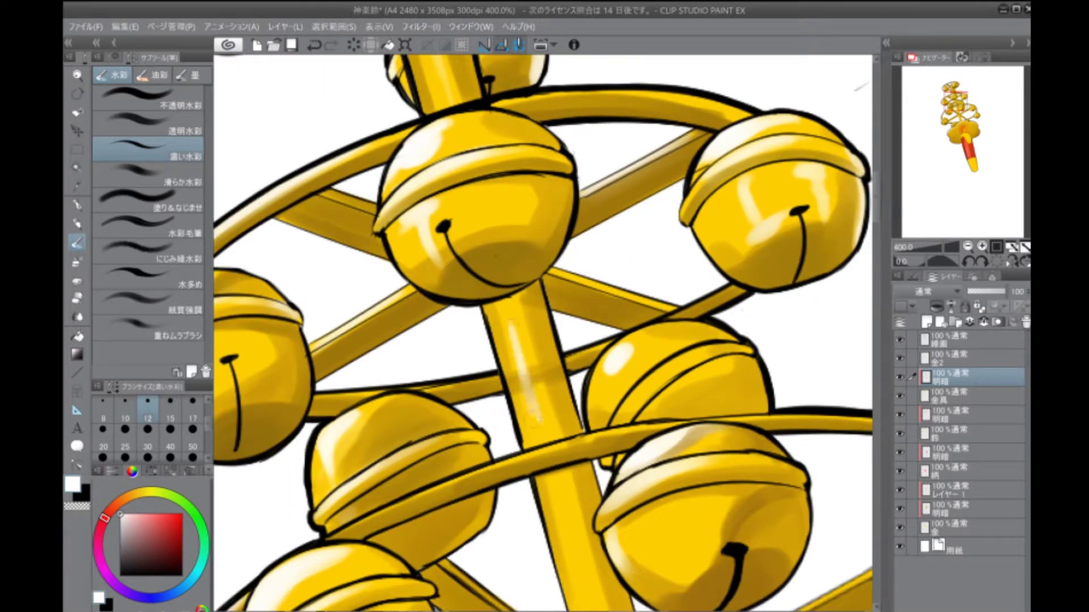
left_click(528, 375, "alt")
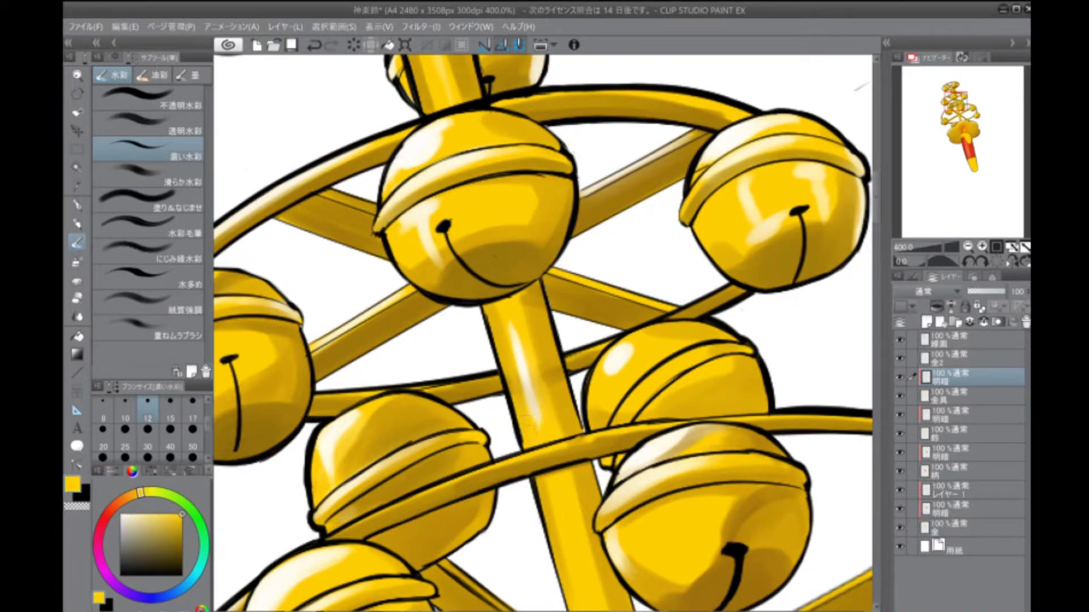
key("ctrl+minus")
key("ctrl+minus")
key("ctrl+minus")
scroll(543, 332, "down", 3)
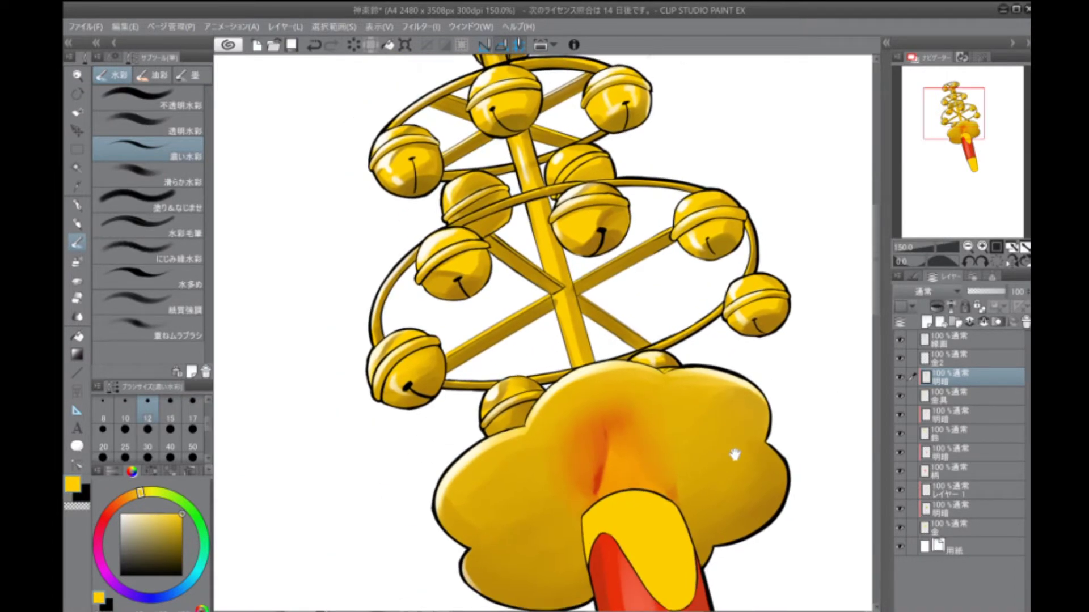
Continue the white streak down the shaft's lower section to the flower-shaped guard and blend it with sampled gold
scroll(543, 332, "up", 2)
key("ctrl+plus")
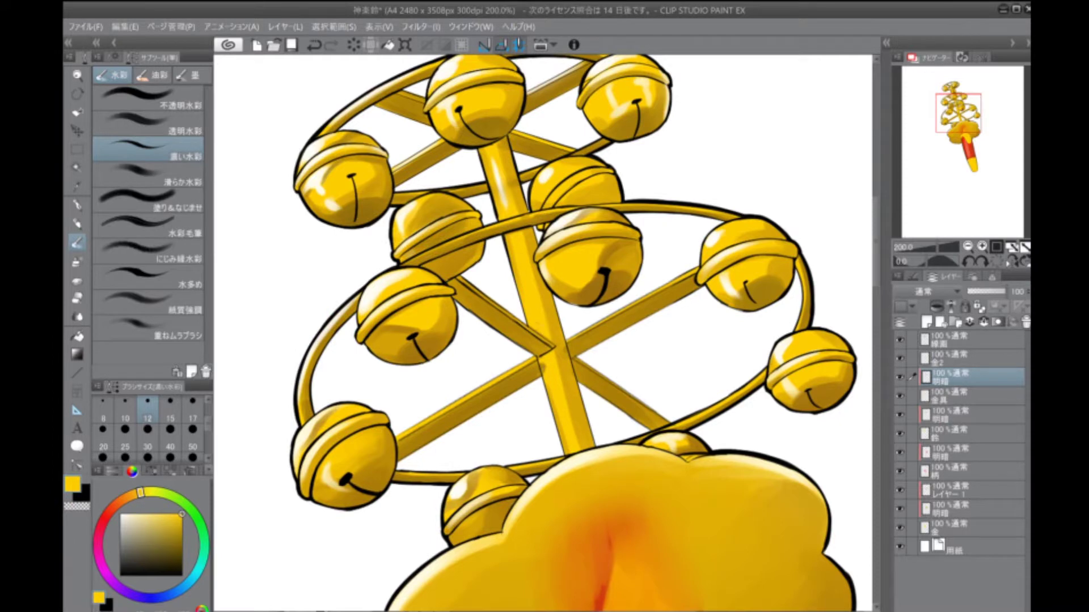
left_click(493, 347, "alt")
left_click_drag(513, 247, 538, 332)
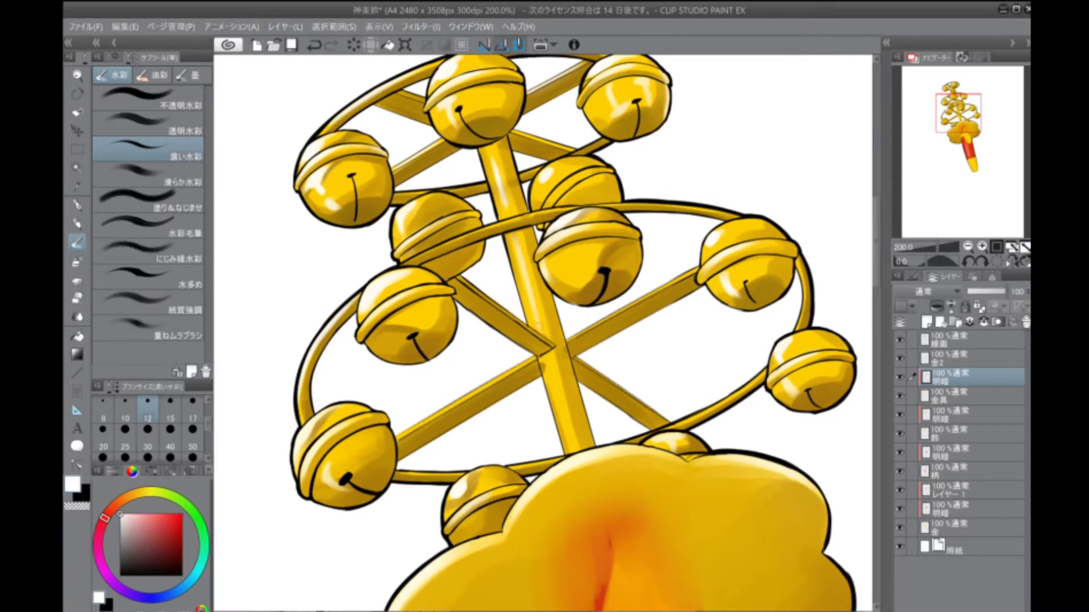
left_click_drag(551, 372, 570, 440)
left_click(573, 431, "alt")
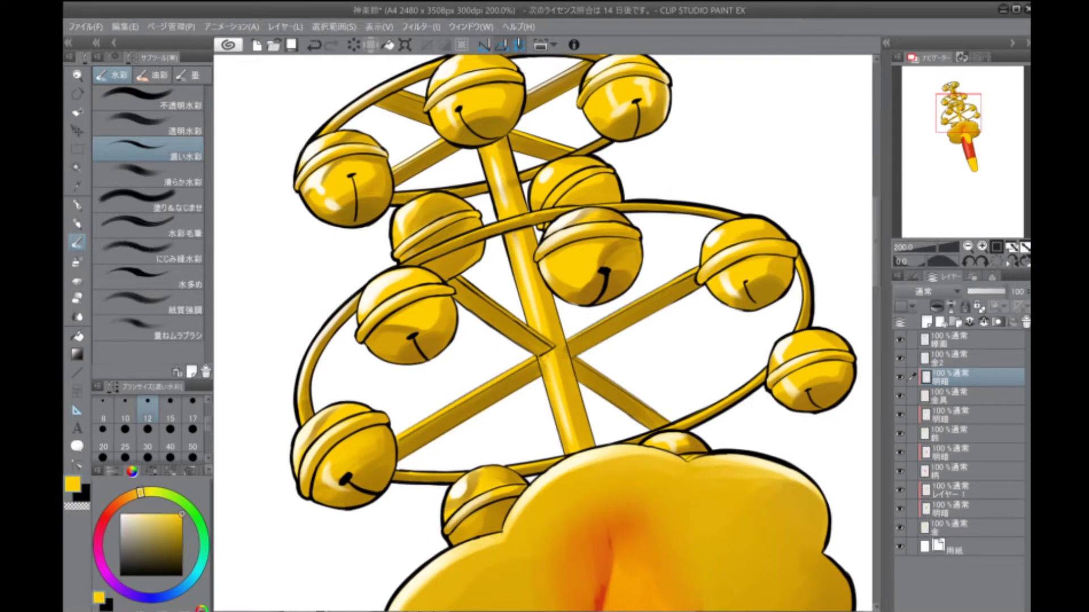
Touch up the light and shadow on the shaft between the middle and bottom tiers with sampled tones
left_click(502, 182, "alt")
left_click_drag(498, 155, 507, 196)
left_click(504, 170, "alt")
left_click(519, 247, "alt")
Paint white highlights along the bottom tier's spokes, blend them with sampled brown, and save the file
left_click_drag(497, 360, 571, 405)
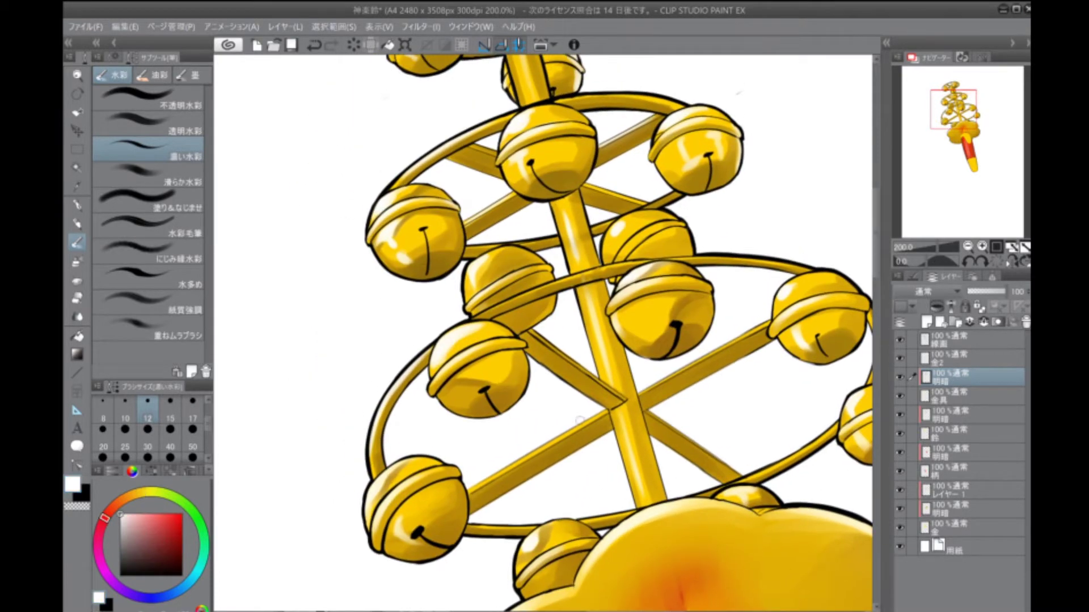
left_click(561, 439, "alt")
left_click(540, 433, "alt")
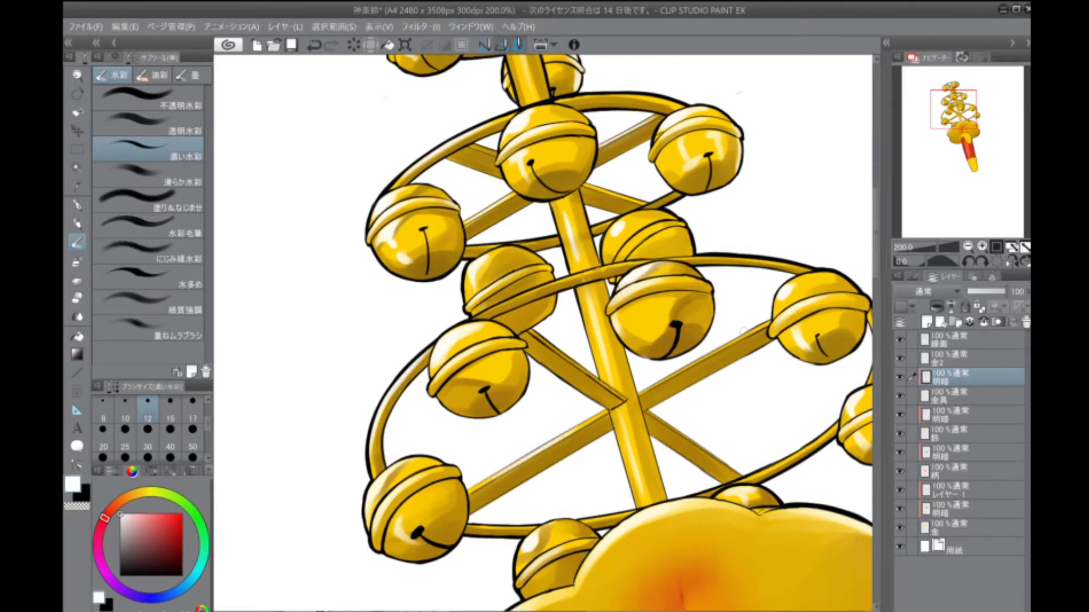
left_click(561, 462, "alt")
mouse_move(595, 397)
left_mouse_down()
mouse_move(561, 392)
mouse_move(612, 487)
left_mouse_up()
left_click(638, 359, "alt")
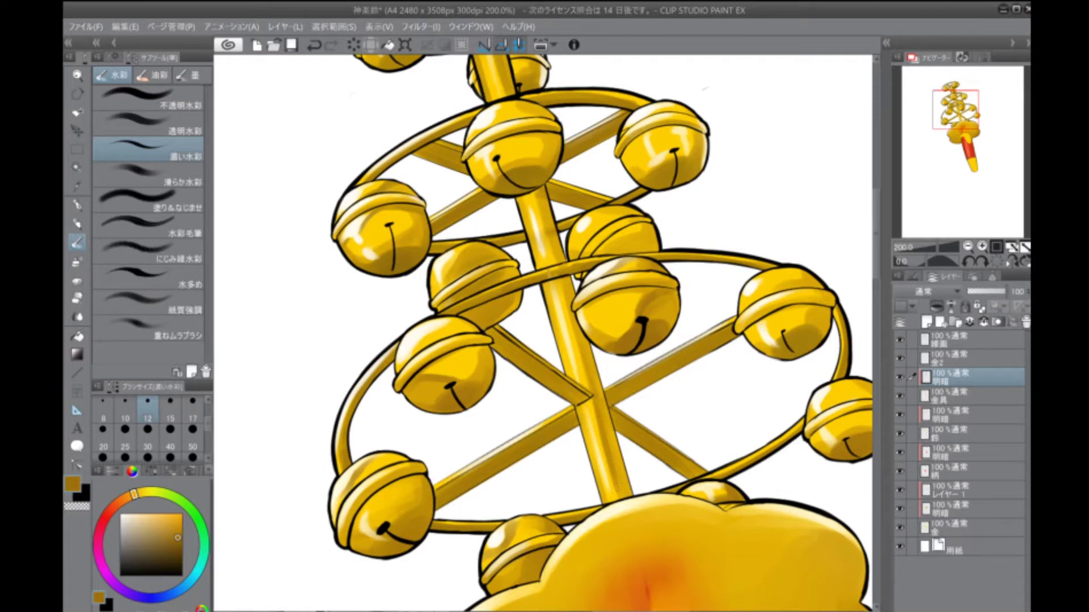
key("ctrl+minus")
key("ctrl+minus")
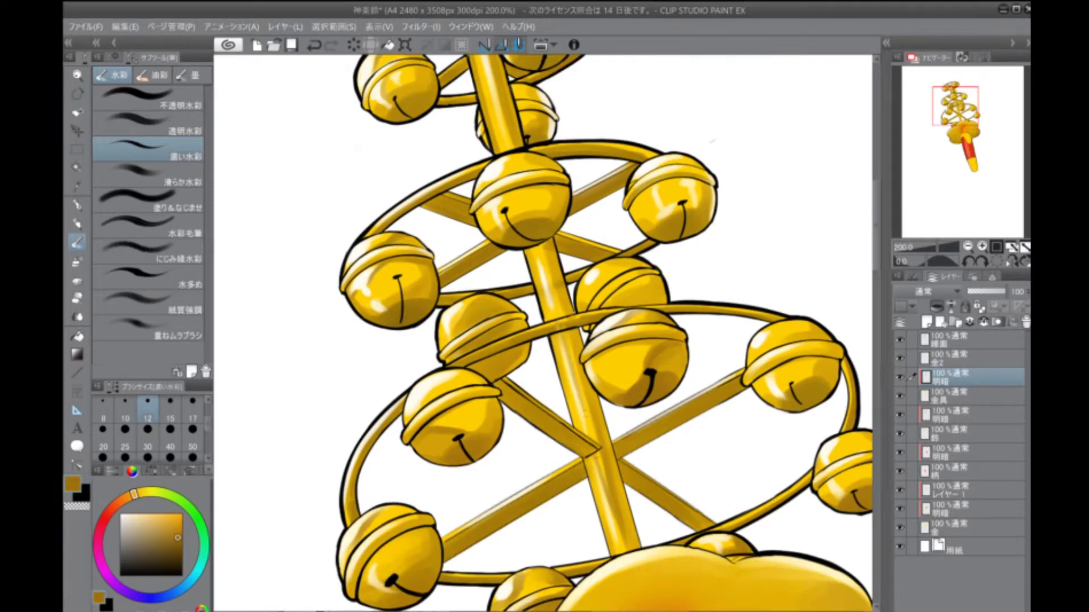
left_click_drag(749, 433, 787, 420)
key("ctrl+s")
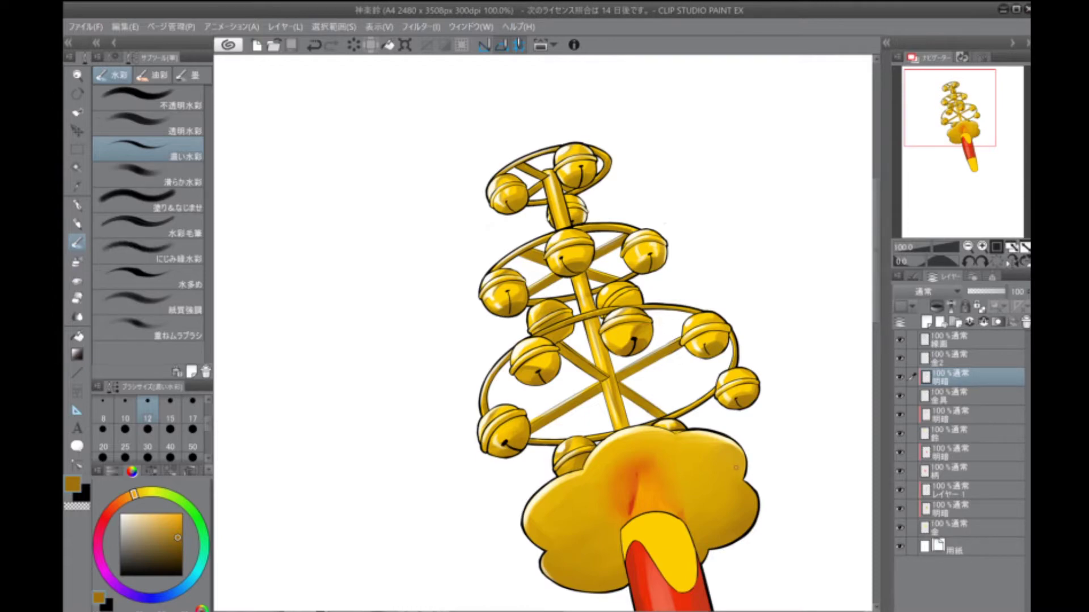
Refine the brown shading on the shaft around the front arc of the bottom tier's ring
scroll(628, 384, "up", 3)
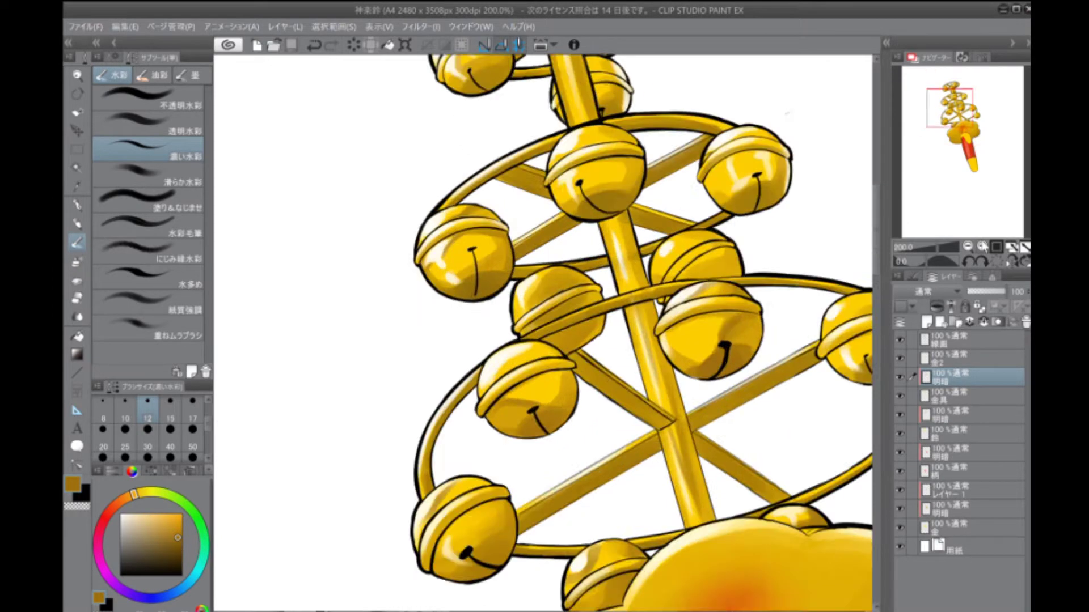
mouse_move(511, 369)
left_mouse_down()
mouse_move(541, 514)
mouse_move(533, 539)
left_mouse_up()
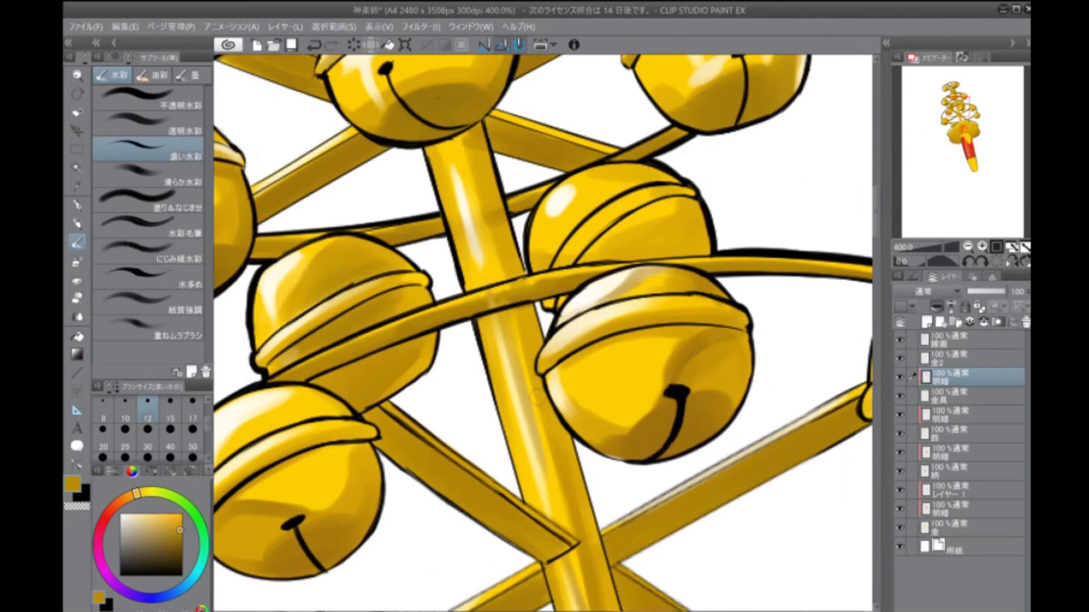
left_click_drag(453, 340, 528, 453)
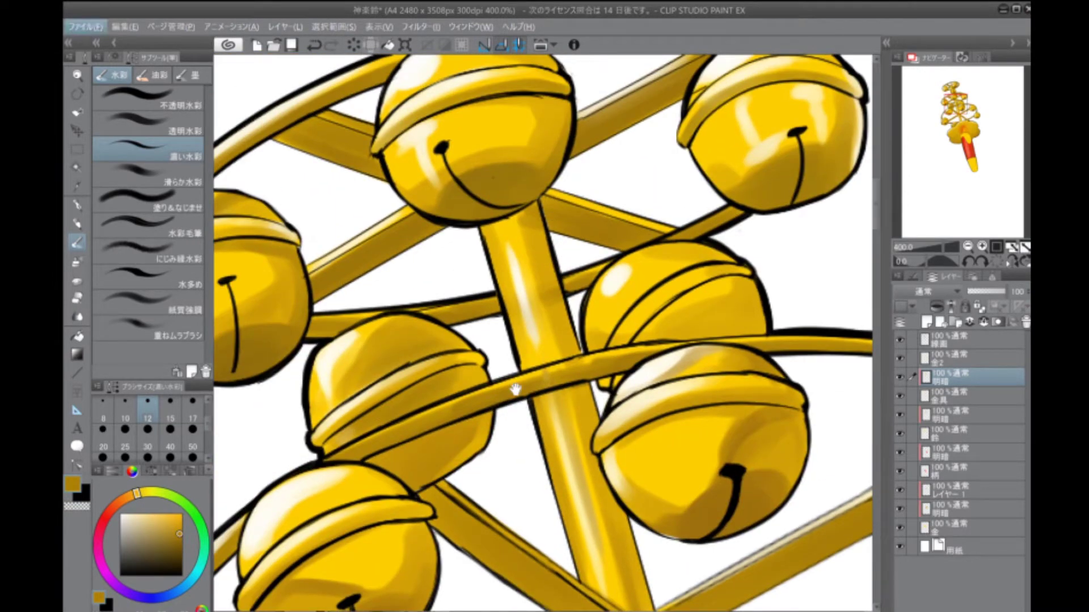
Paint a white highlight along the front arc of the bottom tier's ring where it crosses the shaft and bell
left_click_drag(516, 381, 606, 336)
left_click(703, 299, "alt")
left_click_drag(703, 299, 505, 372)
left_click_drag(621, 327, 499, 372)
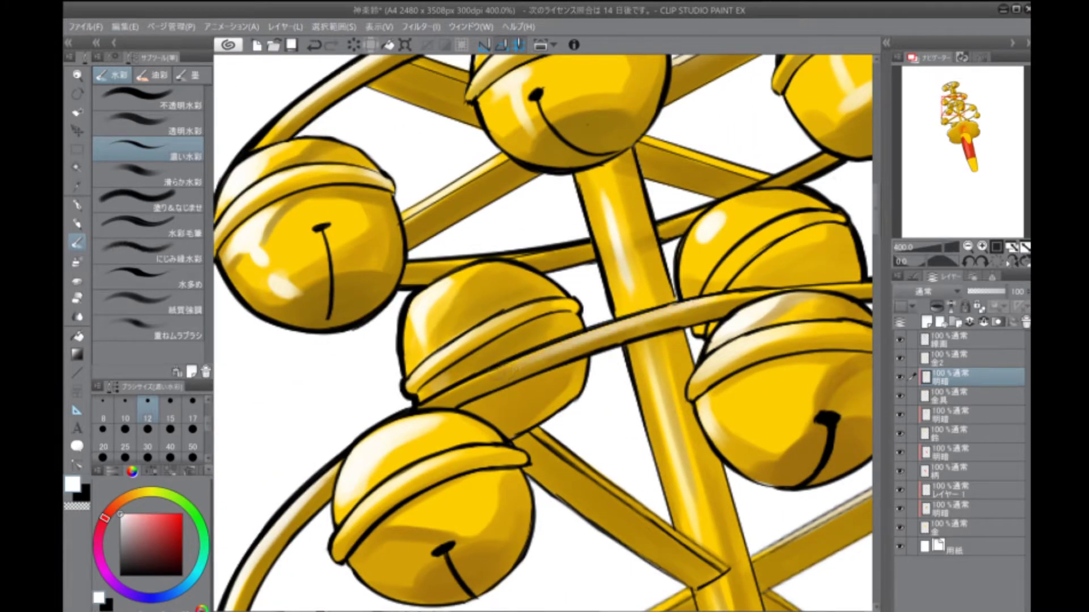
left_click_drag(607, 335, 473, 386)
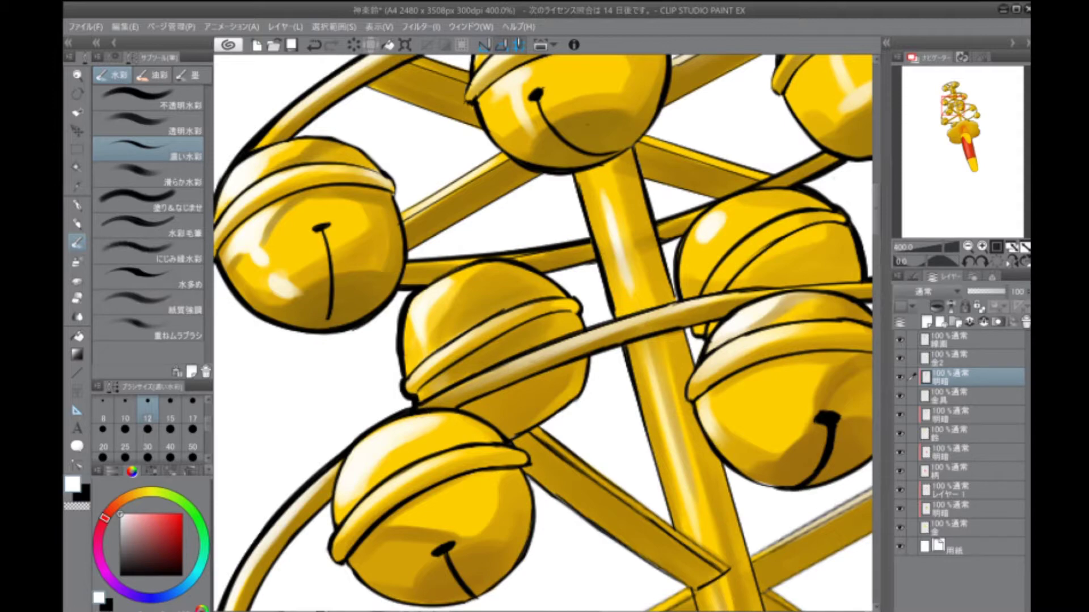
left_click(567, 345, "alt")
Add light and brown shading touches to the top tier's spokes beside the shaft
left_click_drag(567, 141, 598, 609)
left_click(515, 227, "alt")
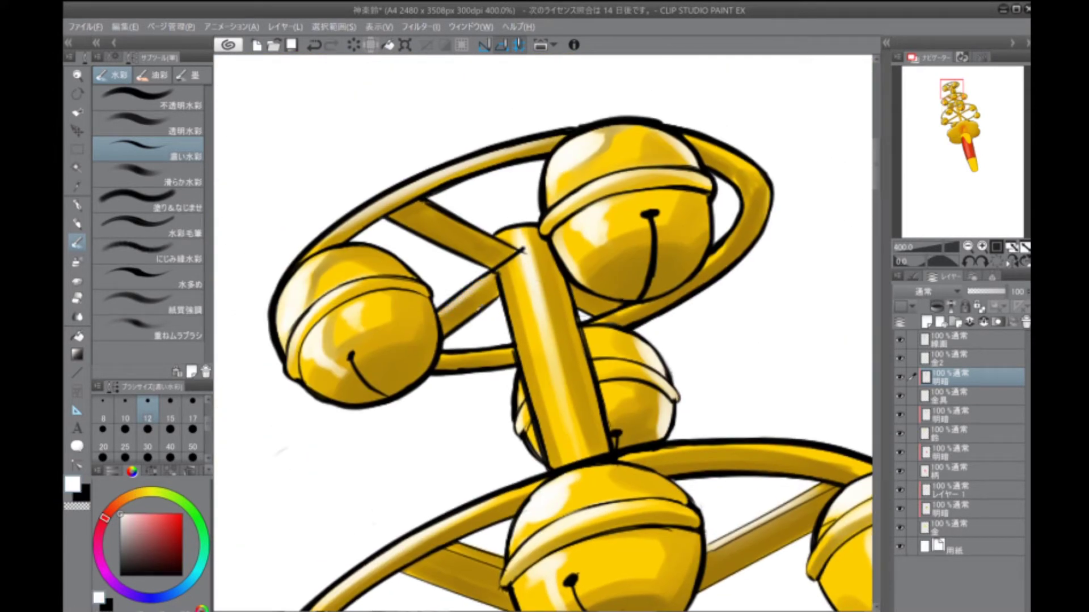
left_click(452, 307, "alt")
scroll(729, 396, "down", 5)
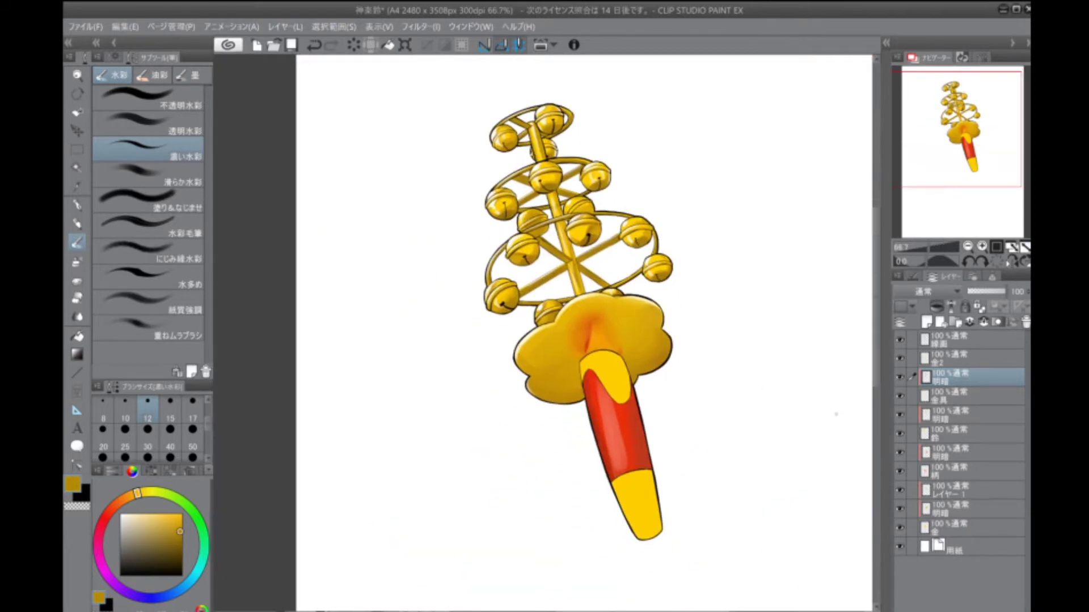
Switch to the shading layer above 柄 and paint white highlight streaks down the red handle's left side
scroll(760, 448, "up", 2)
scroll(380, 190, "down", 1)
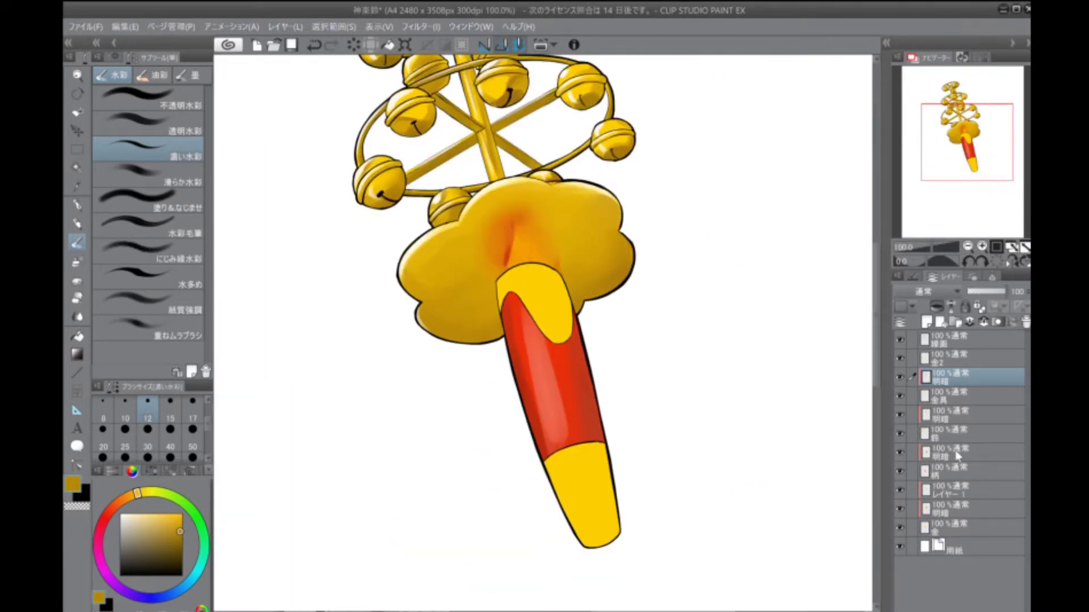
left_click(946, 473)
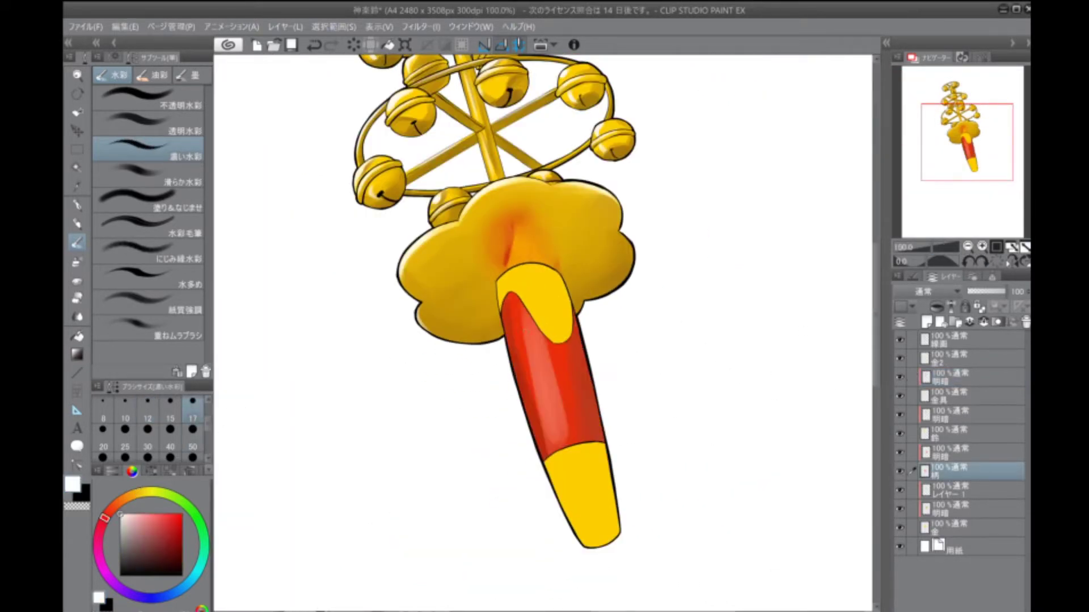
left_click(946, 452)
left_click_drag(526, 306, 538, 397)
mouse_move(530, 340)
left_mouse_down()
mouse_move(553, 447)
mouse_move(547, 409)
left_mouse_up()
scroll(510, 281, "down", 2)
scroll(510, 281, "up", 2)
mouse_move(523, 301)
left_mouse_down()
mouse_move(515, 344)
mouse_move(523, 352)
left_mouse_up()
left_click_drag(538, 397, 559, 454)
Blend the red handle's highlight streaks and side shading with sampled reds
left_click(567, 408, "alt")
left_click_drag(521, 315, 564, 448)
left_click_drag(527, 334, 550, 448)
left_click_drag(530, 409, 541, 453)
left_click(528, 318, "alt")
left_click_drag(525, 309, 530, 339)
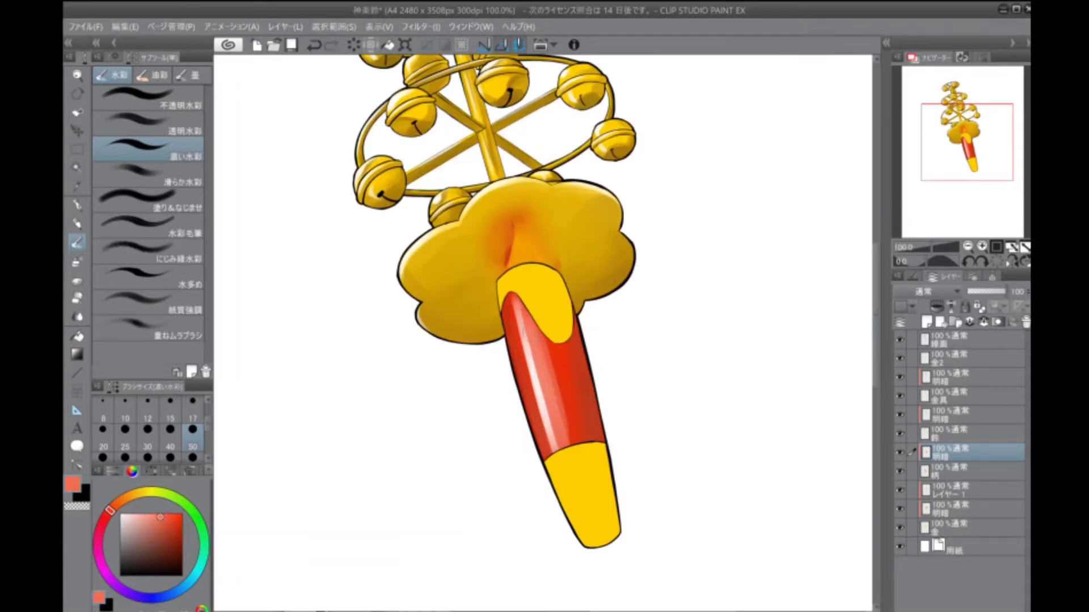
left_click(589, 385, "alt")
scroll(731, 486, "down", 2)
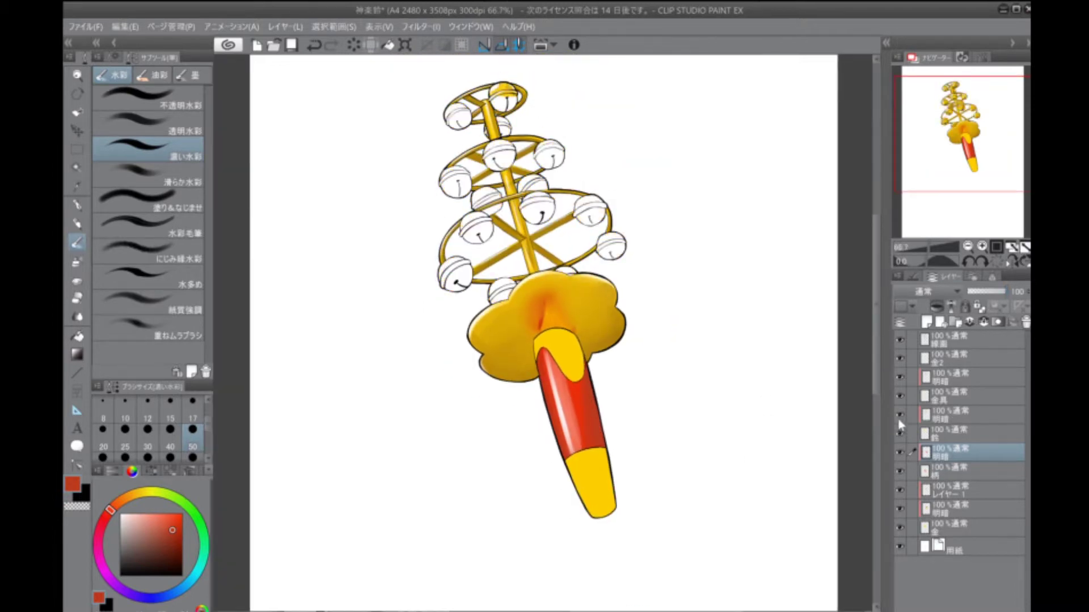
Add a new layer above 金2 for its shading, name it 明暗, and clip it to 金2
left_click(959, 358)
left_click(927, 322)
left_click(934, 306)
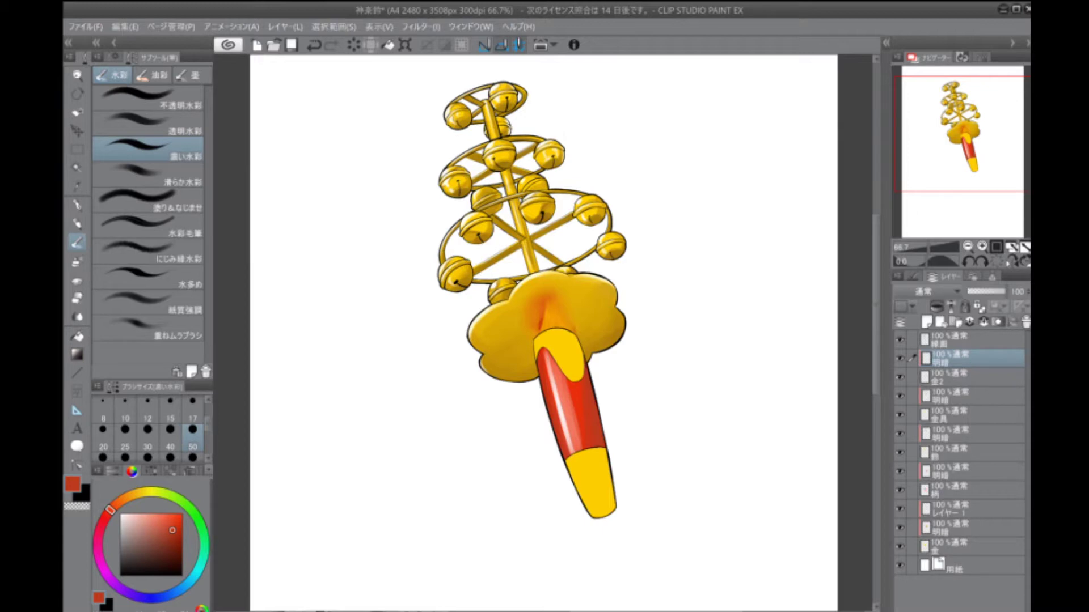
Shade the sides of the handle's gold end cap and upper gold fitting with sampled darker gold
left_click(597, 347, "alt")
left_click_drag(611, 451, 607, 517)
left_click_drag(578, 334, 567, 380)
left_click(563, 340, "alt")
left_click(559, 340, "alt")
left_click_drag(553, 332, 550, 366)
left_click(578, 482, "alt")
mouse_move(580, 462)
left_mouse_down()
mouse_move(587, 510)
mouse_move(598, 506)
left_mouse_up()
left_click(556, 354, "alt")
left_click(550, 134, "alt")
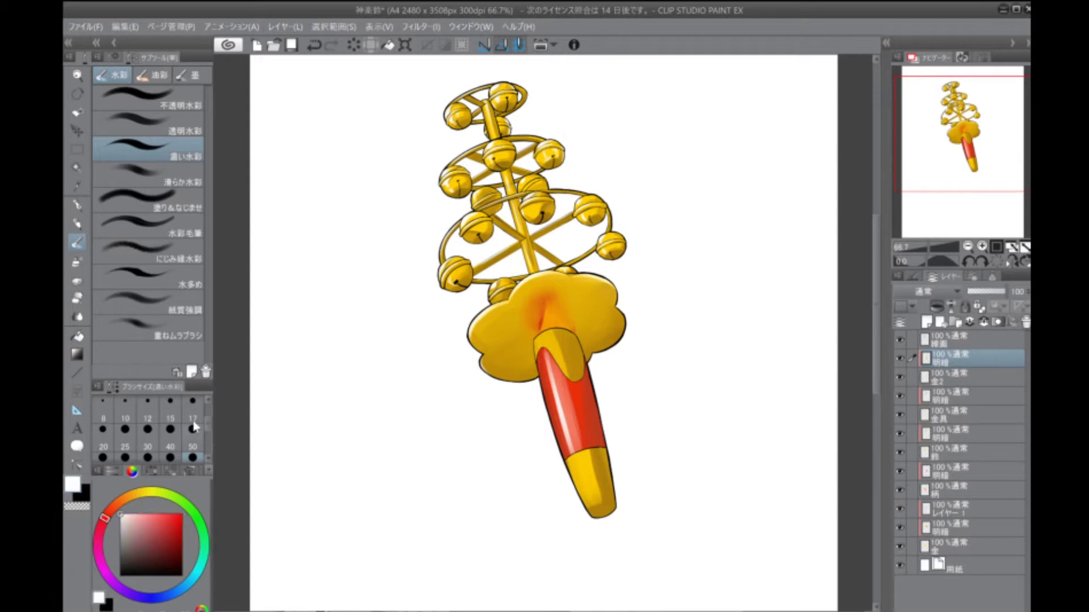
Paint a white highlight down the left side of the gold end cap and blend it with sampled gold
left_click_drag(575, 455, 598, 513)
left_click_drag(571, 457, 598, 516)
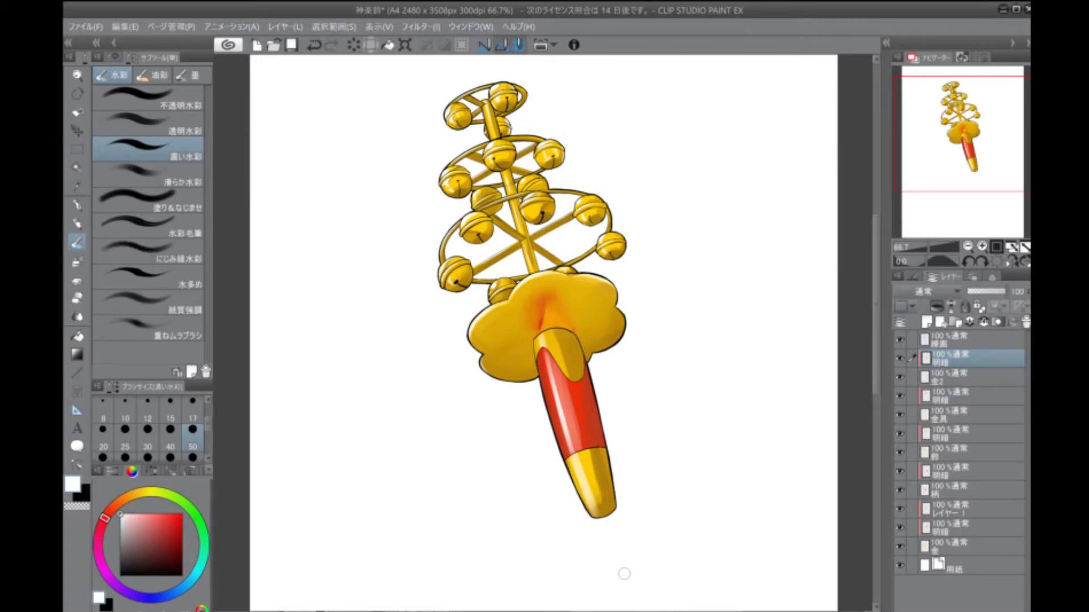
left_click(590, 485, "alt")
left_click_drag(578, 459, 598, 519)
left_click(595, 505, "alt")
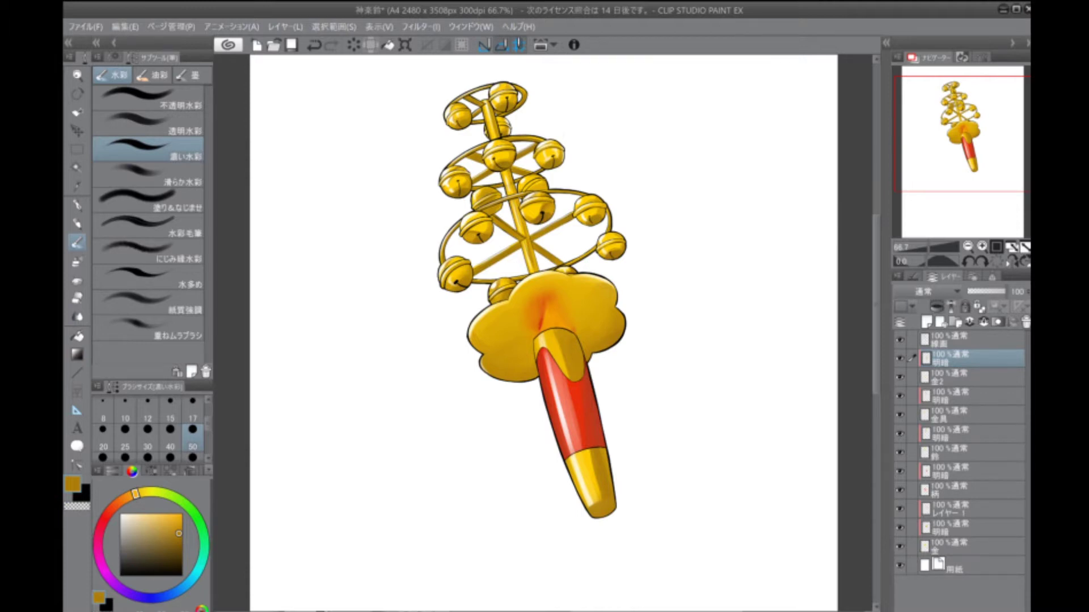
With a smaller brush, paint a pale edge highlight across the gold end cap's tip and blend it with sampled golds
scroll(596, 557, "up", 3)
left_click(553, 417, "alt")
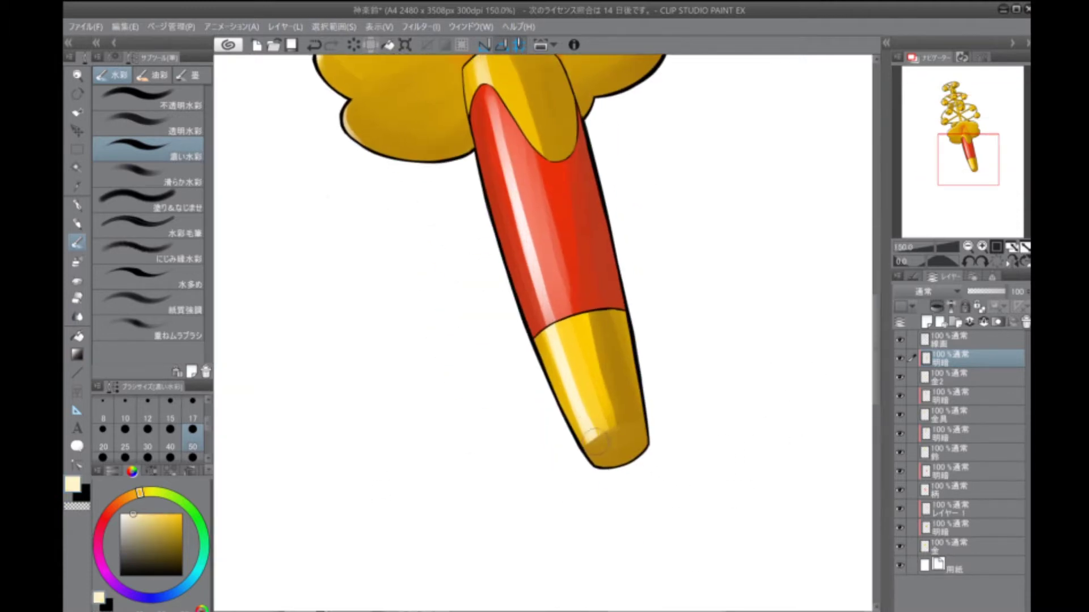
key("bracketleft")
key("bracketleft")
key("bracketleft")
key("bracketleft")
key("bracketleft")
mouse_move(589, 441)
left_mouse_down()
mouse_move(624, 430)
mouse_move(586, 444)
mouse_move(633, 430)
mouse_move(589, 439)
mouse_move(632, 430)
mouse_move(611, 453)
mouse_move(622, 443)
mouse_move(589, 431)
mouse_move(579, 466)
mouse_move(639, 430)
mouse_move(602, 436)
mouse_move(641, 425)
left_mouse_up()
left_click(601, 448, "alt")
left_click(589, 432, "alt")
left_click(614, 429, "alt")
left_click(609, 432, "alt")
left_click(623, 426, "alt")
left_click(594, 445, "alt")
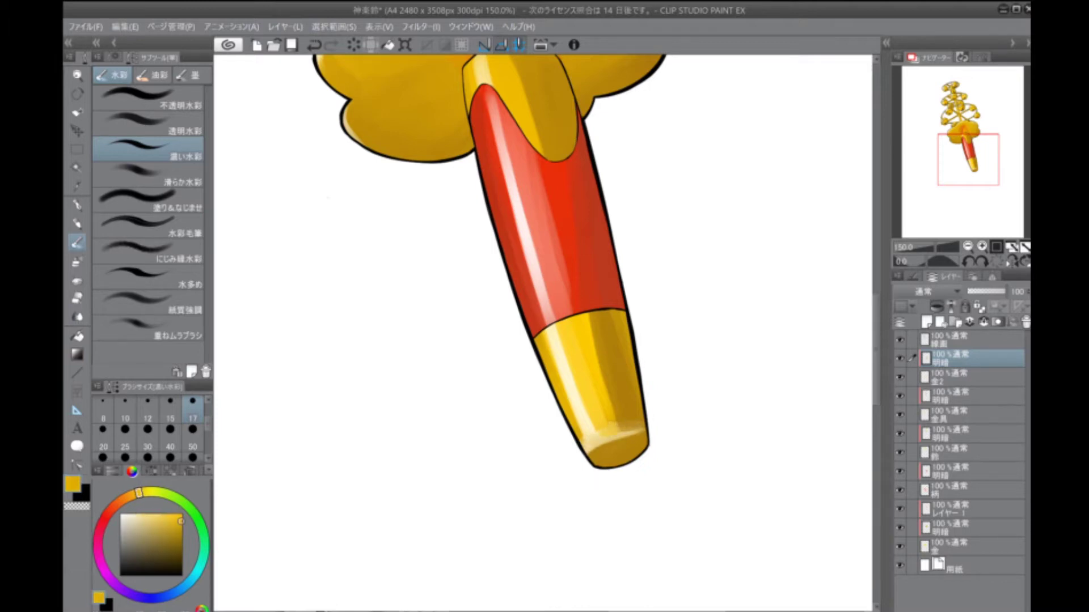
Set the brush size to 50 and paint vertical gold reflection bands along the end cap in sampled tones
scroll(687, 476, "down", 3)
scroll(576, 455, "up", 2)
left_click(576, 455, "alt")
left_click(193, 447)
left_click(559, 462, "alt")
left_click_drag(561, 436, 570, 471)
left_click(596, 453, "alt")
left_click_drag(584, 430, 590, 477)
left_click(581, 464, "alt")
left_click(601, 492, "alt")
Shade the upper gold fitting below the guard with vertical reflection bands in sampled light and dark golds
left_click(531, 299, "alt")
left_click(501, 261, "alt")
left_click(505, 280, "alt")
left_click(522, 288, "alt")
left_click(520, 278, "alt")
left_click(536, 266, "alt")
left_click_drag(541, 260, 545, 306)
left_click(539, 285, "alt")
scroll(562, 389, "down", 3)
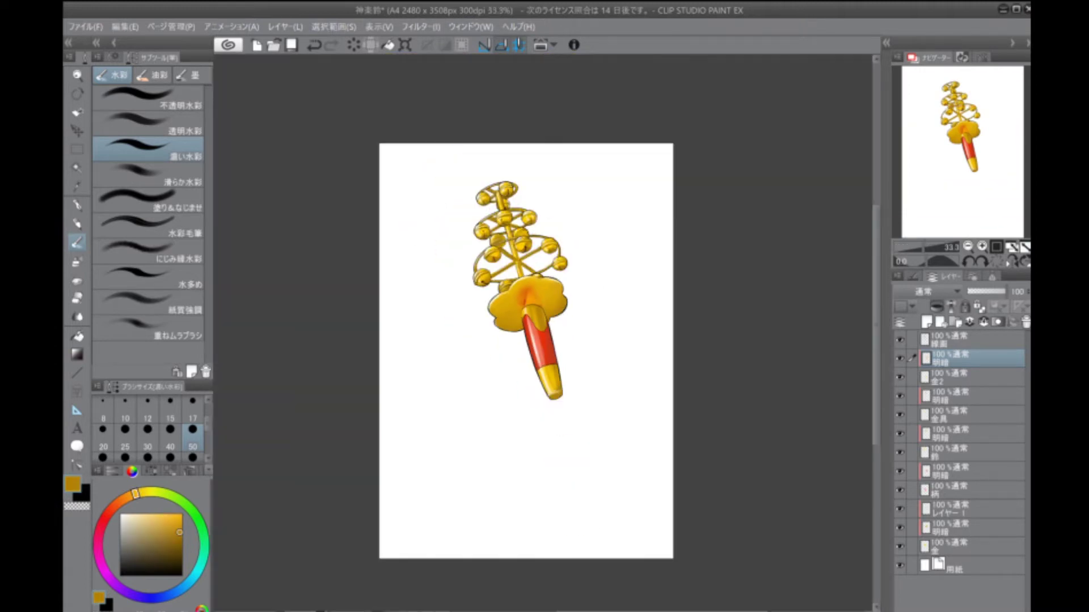
Set the brush size to 40 and paint white reflection streaks on the upper gold fitting and the end cap
scroll(565, 340, "up", 3)
left_click(232, 363, "alt")
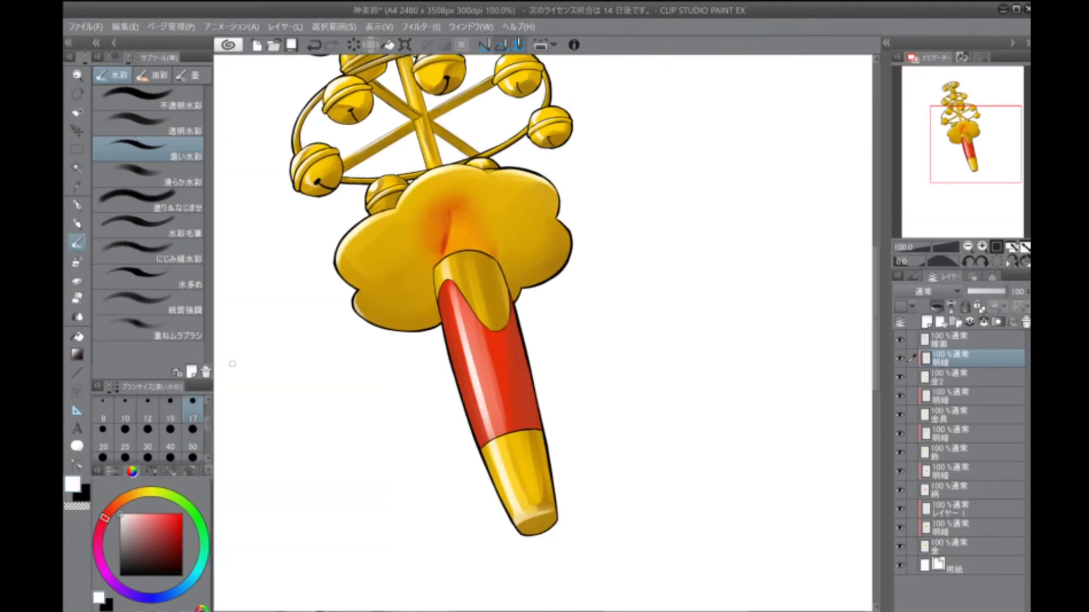
left_click(193, 429)
left_click(171, 429)
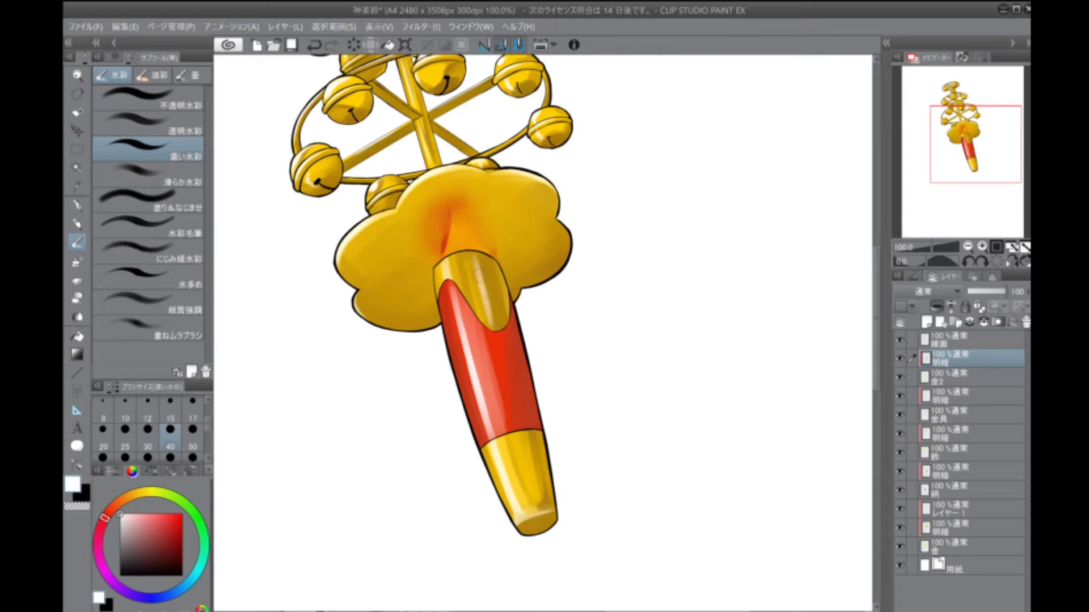
mouse_move(524, 433)
left_mouse_down()
mouse_move(534, 502)
mouse_move(552, 505)
left_mouse_up()
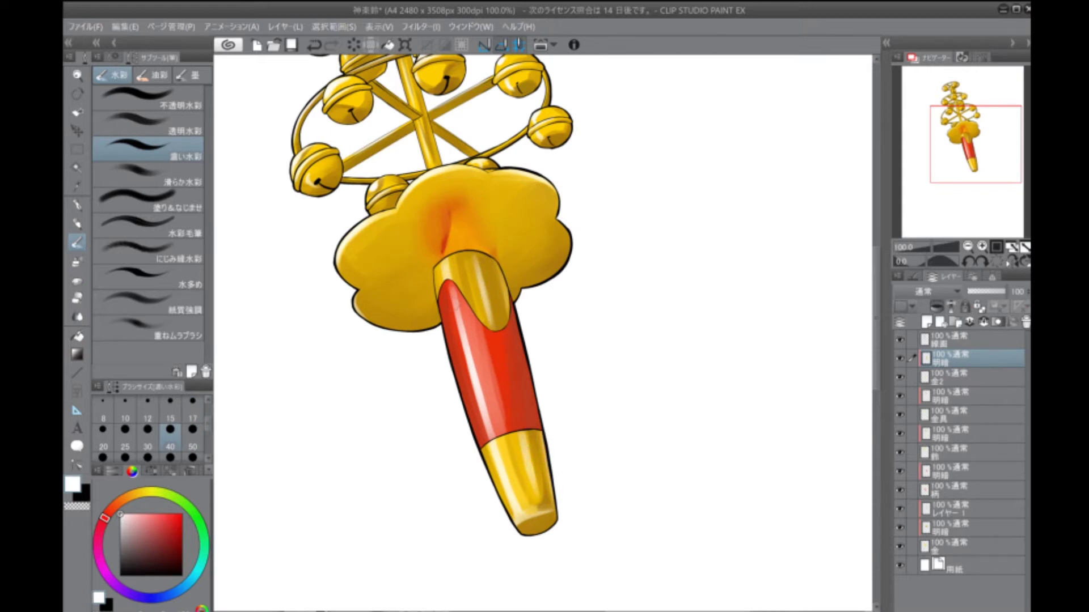
scroll(528, 523, "down", 4)
scroll(529, 523, "up", 4)
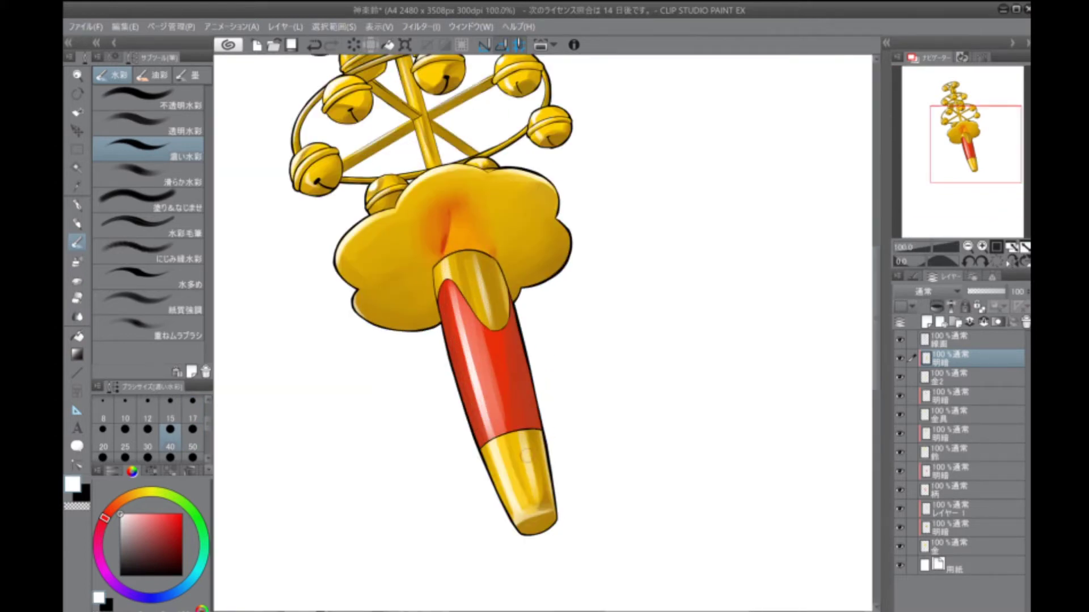
Paint white reflection streaks down the gold end cap and soften them at the tip with sampled golds
left_click_drag(526, 434, 532, 497)
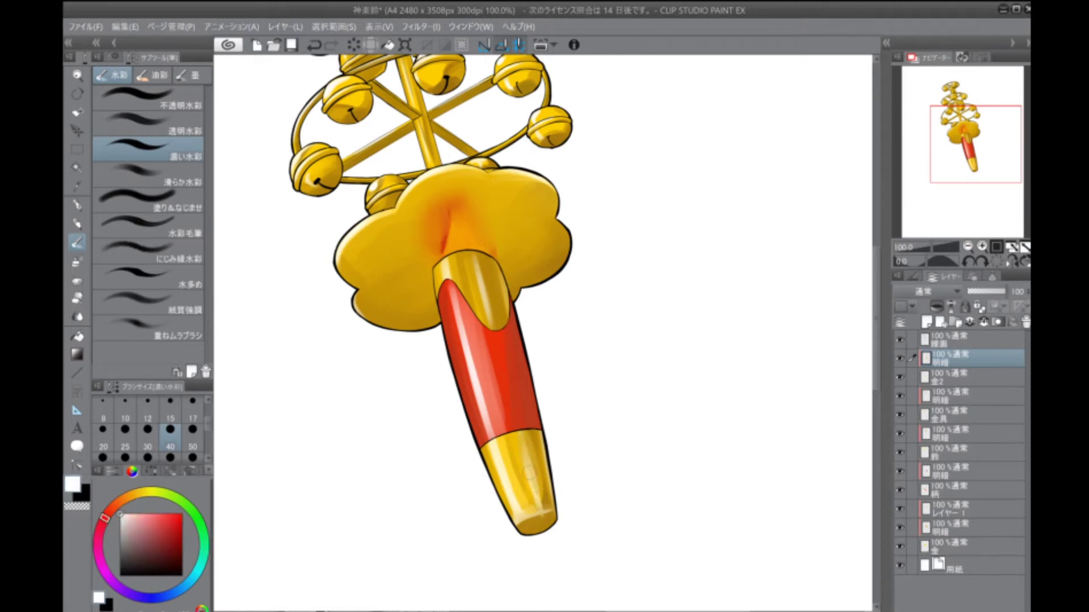
left_click(522, 446, "alt")
left_click_drag(601, 392, 651, 406)
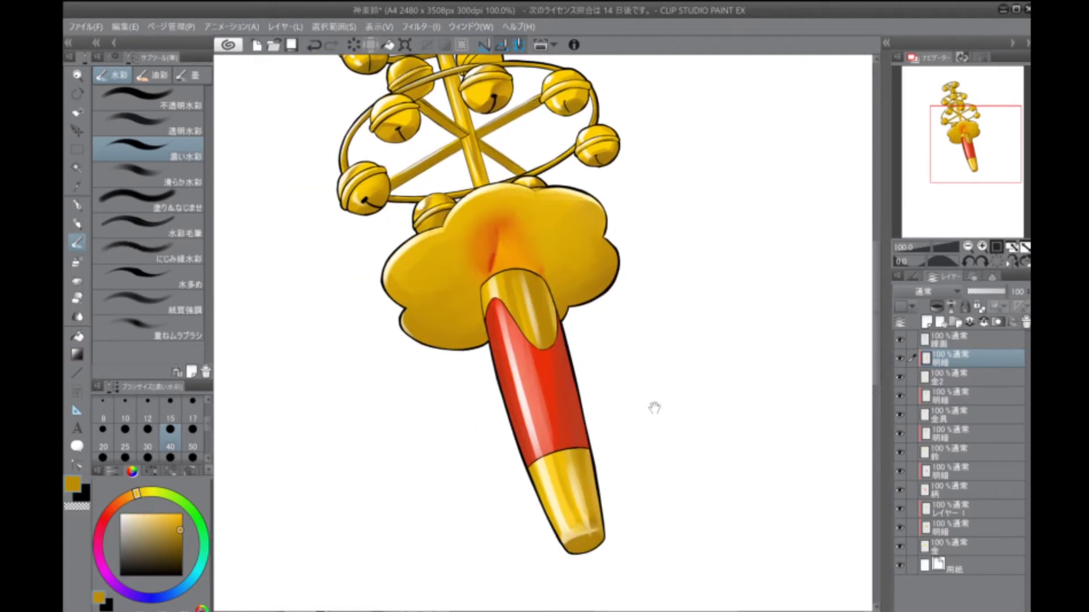
left_click(590, 538, "alt")
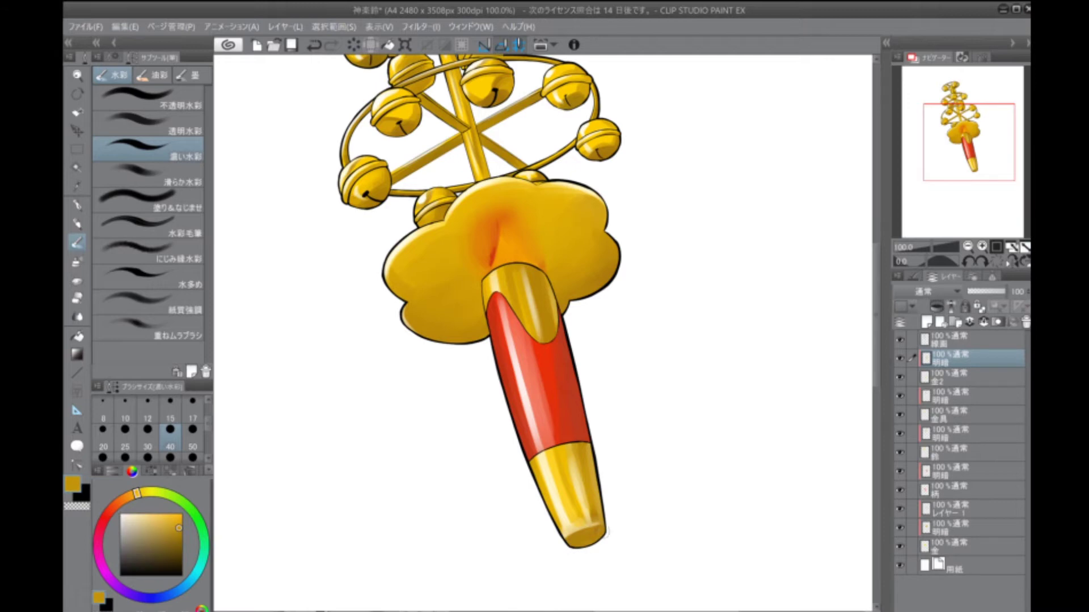
On layer レイヤー 1, strengthen the handle's reflection on the flower-shaped guard with sampled orange and red-orange tones
scroll(604, 536, "up", 3)
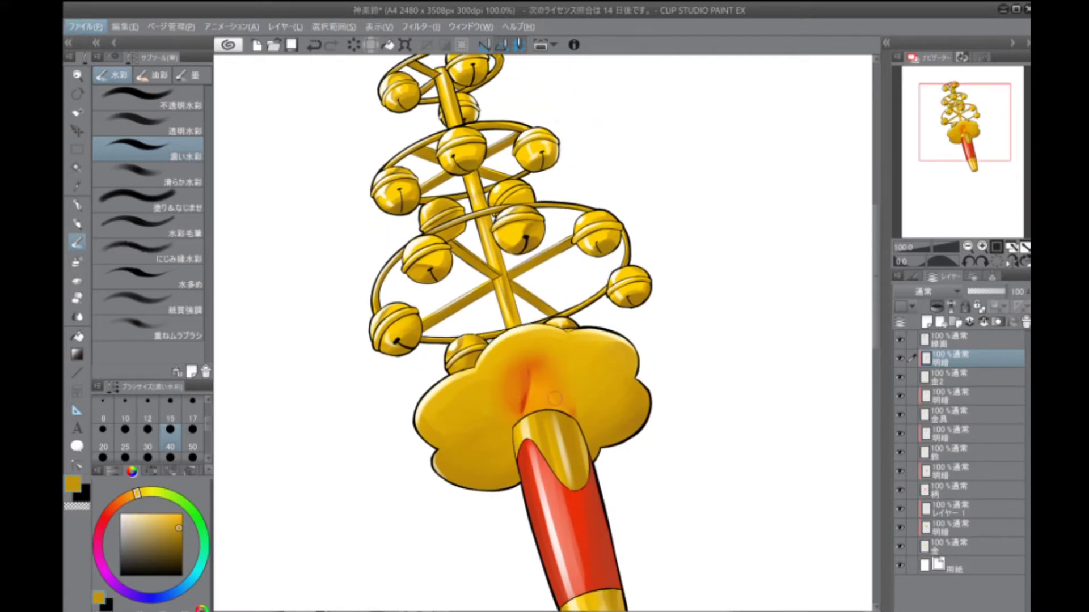
left_click(526, 389, "alt")
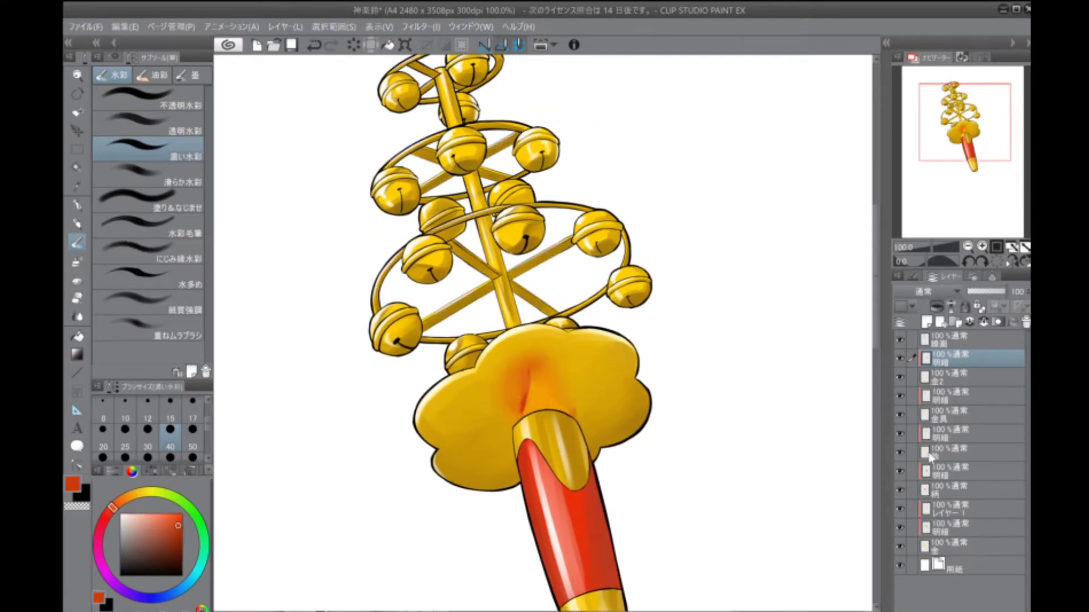
left_click(900, 471)
left_click(901, 472)
left_click(953, 509)
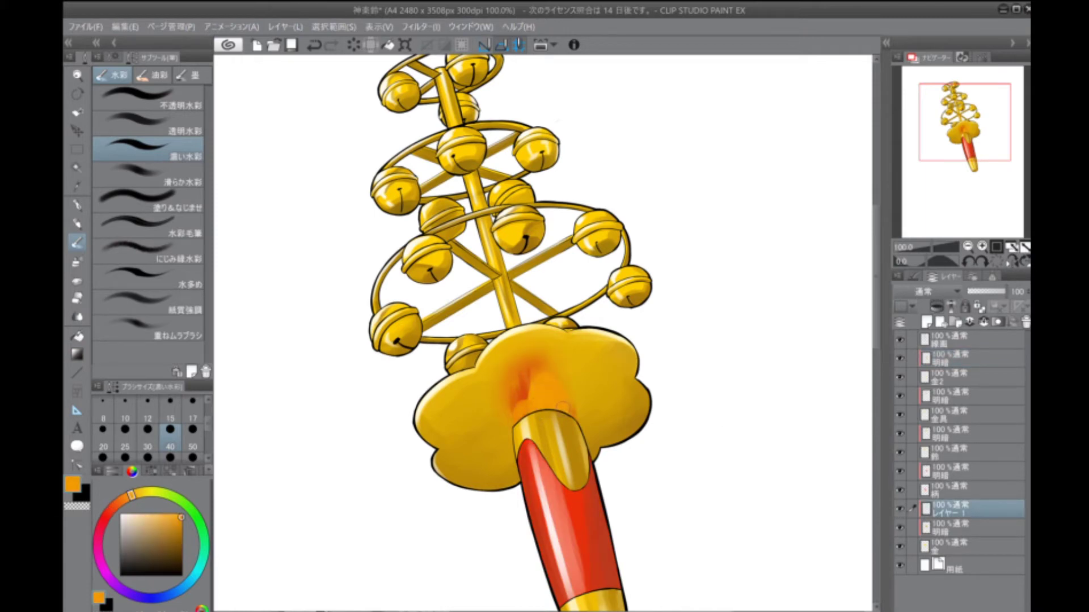
left_click(536, 387, "alt")
left_click_drag(565, 390, 545, 356)
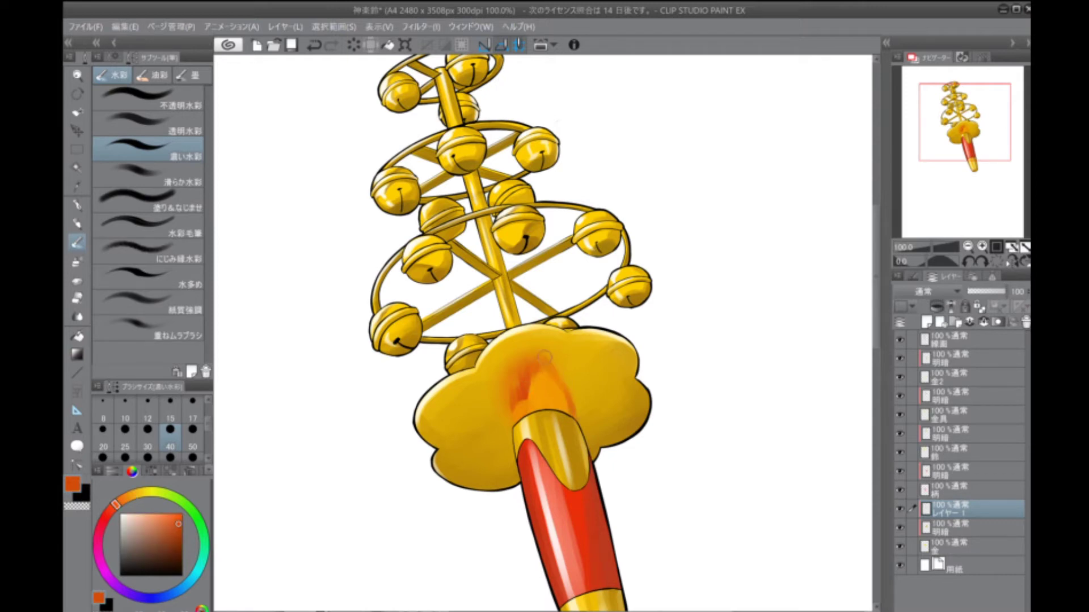
left_click(549, 387, "alt")
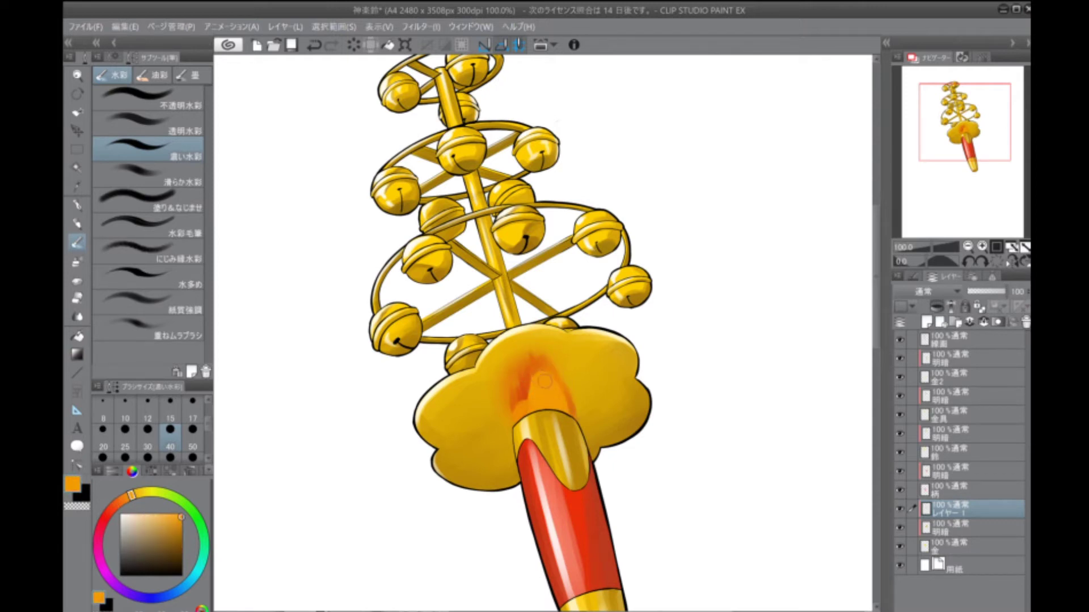
Define the fitting's orange reflection on the guard and blend the red-orange area around it using alternating sampled tones
left_click(518, 381, "alt")
left_click(549, 387, "alt")
left_click(524, 423, "alt")
left_click(549, 388, "alt")
left_click(539, 352, "alt")
left_click(560, 391, "alt")
left_click(551, 361, "alt")
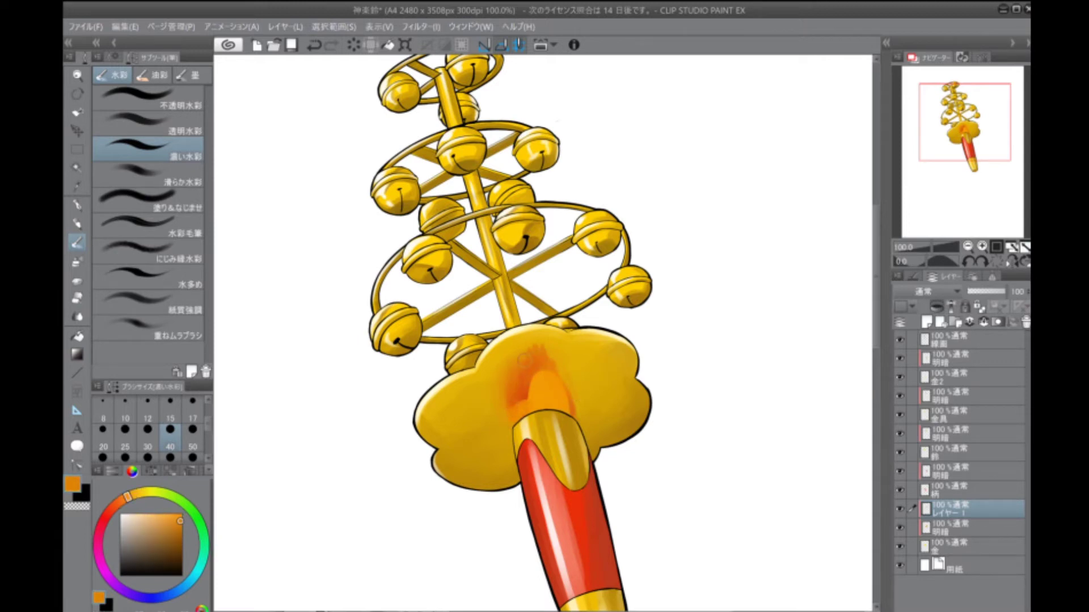
left_click(515, 347, "alt")
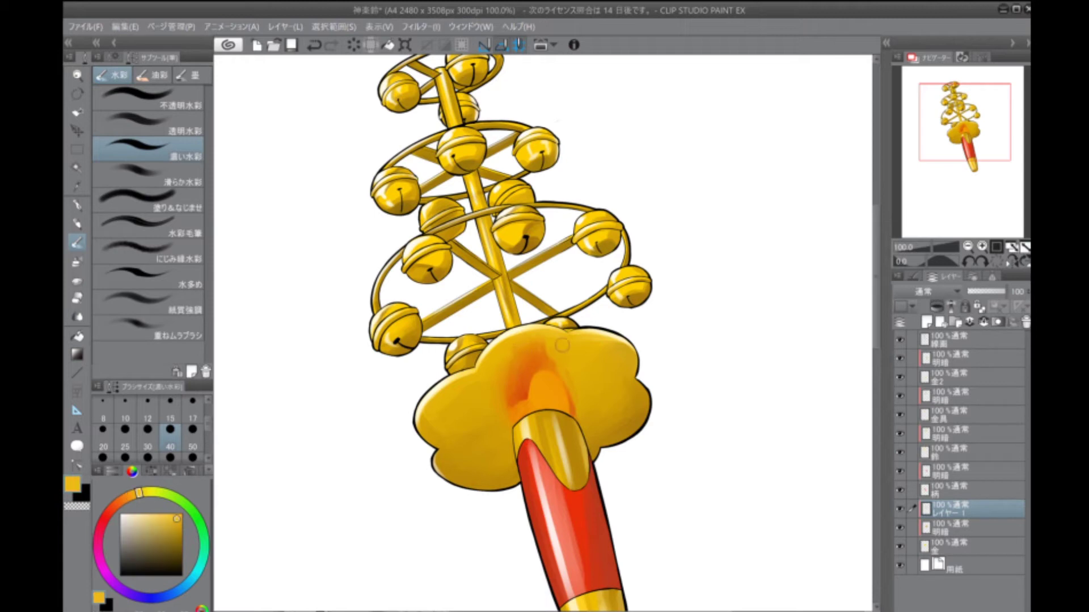
left_click(562, 372, "alt")
left_click(508, 387, "alt")
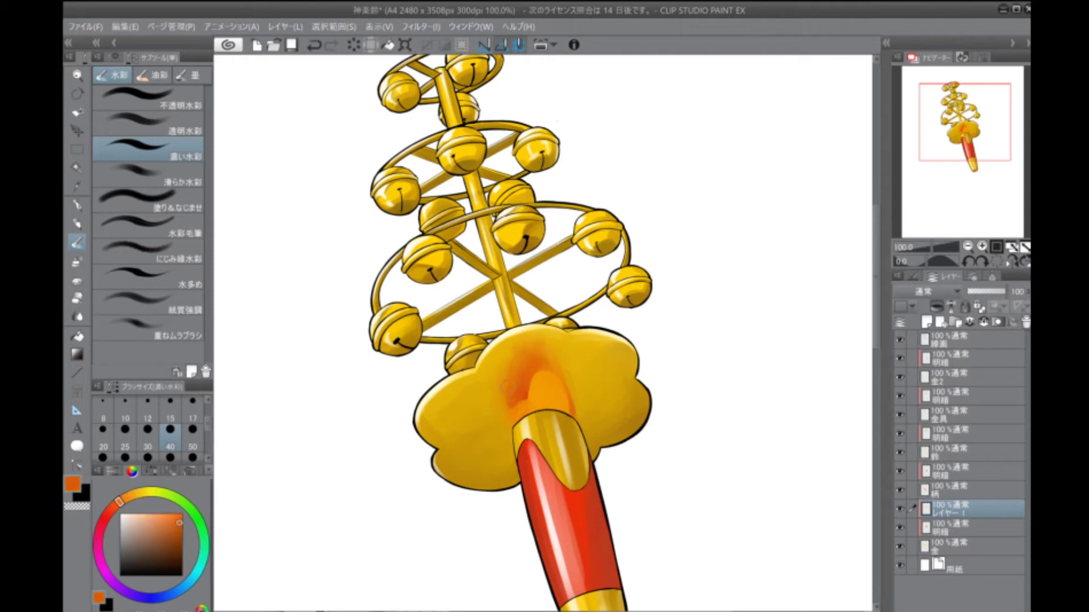
Set the brush size to 25 and paint thin gold and orange streaks inside the fitting's reflection on the guard
left_click(541, 248, "alt")
key("ctrl+0")
key("ctrl+alt+0")
left_click(558, 397, "alt")
key("bracketleft")
key("bracketleft")
left_click(555, 393, "alt")
left_click(533, 390, "alt")
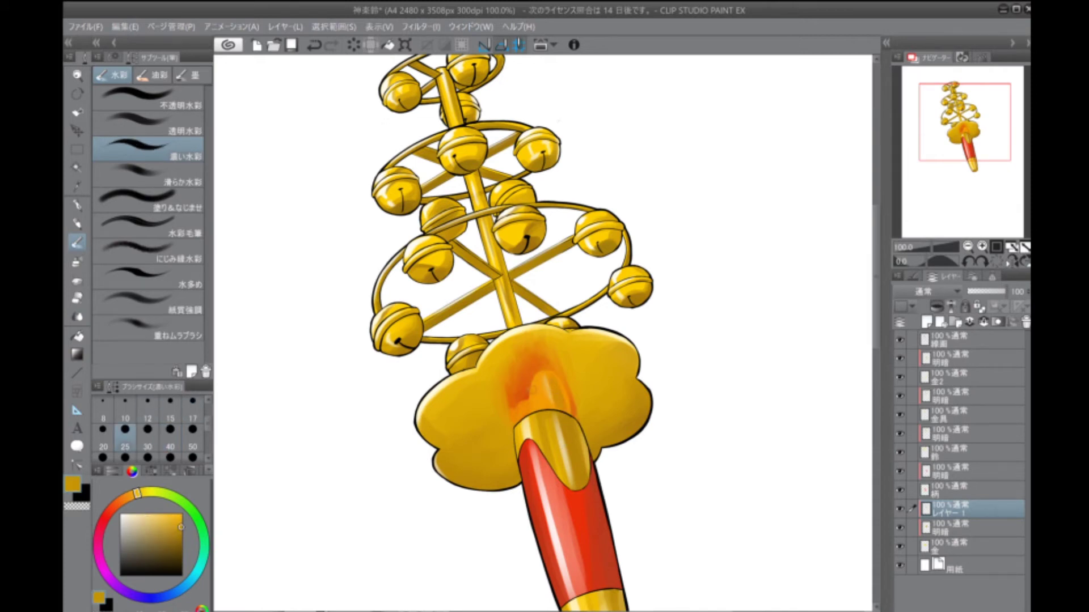
left_click(530, 391, "alt")
key("ctrl+minus")
key("ctrl+minus")
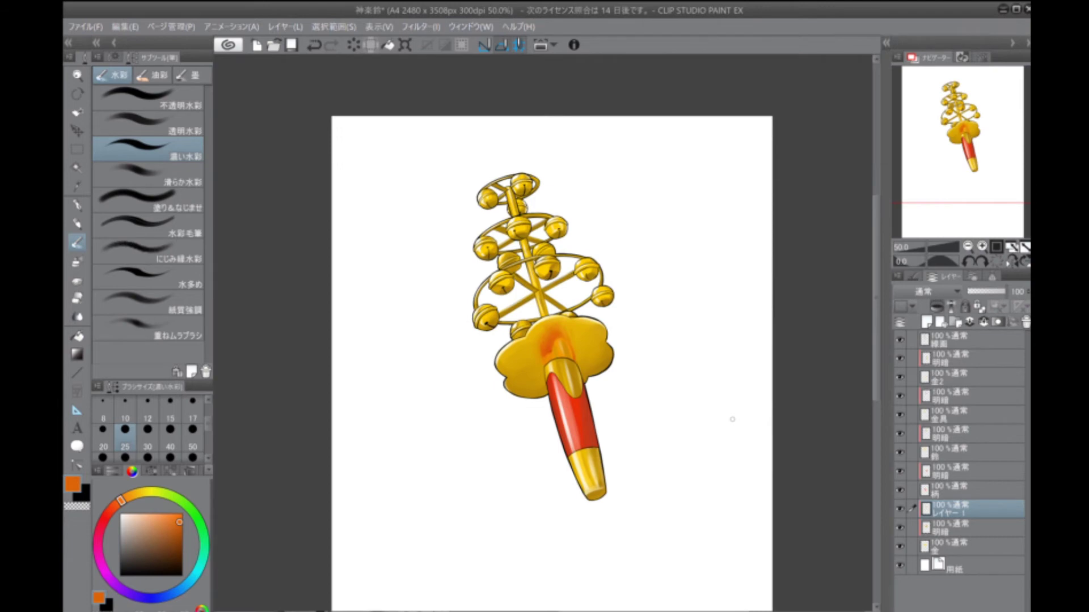
Compare the drawing with and without line art, lock the 線画 layer's transparent pixels and fill it with olive brown
scroll(756, 274, "up", 2)
scroll(855, 396, "down", 2)
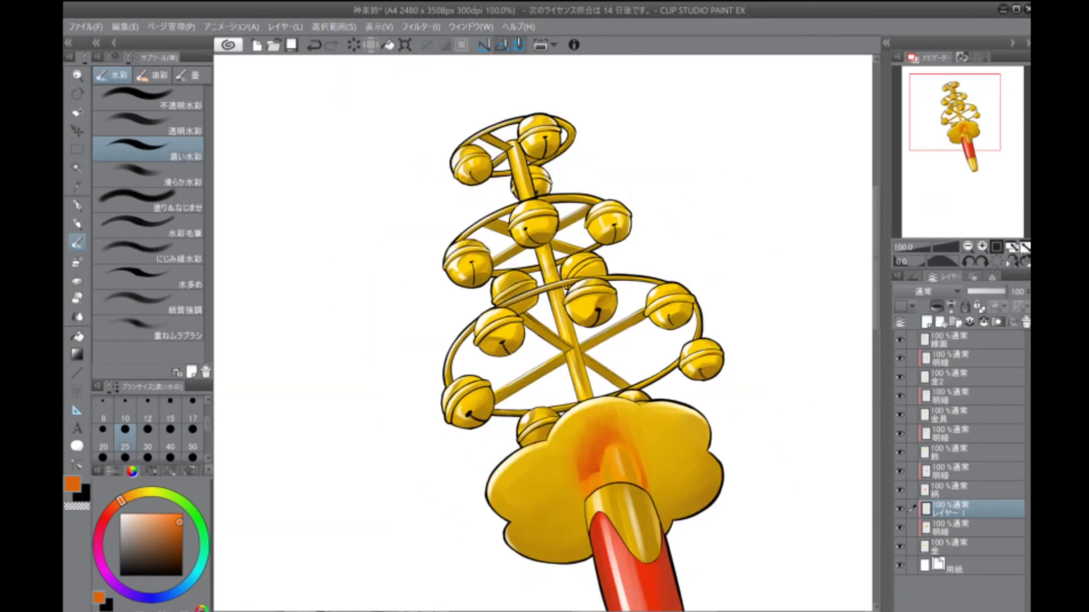
left_click(900, 338)
left_click(899, 338)
left_click(900, 338)
left_click(900, 339)
left_click(958, 339)
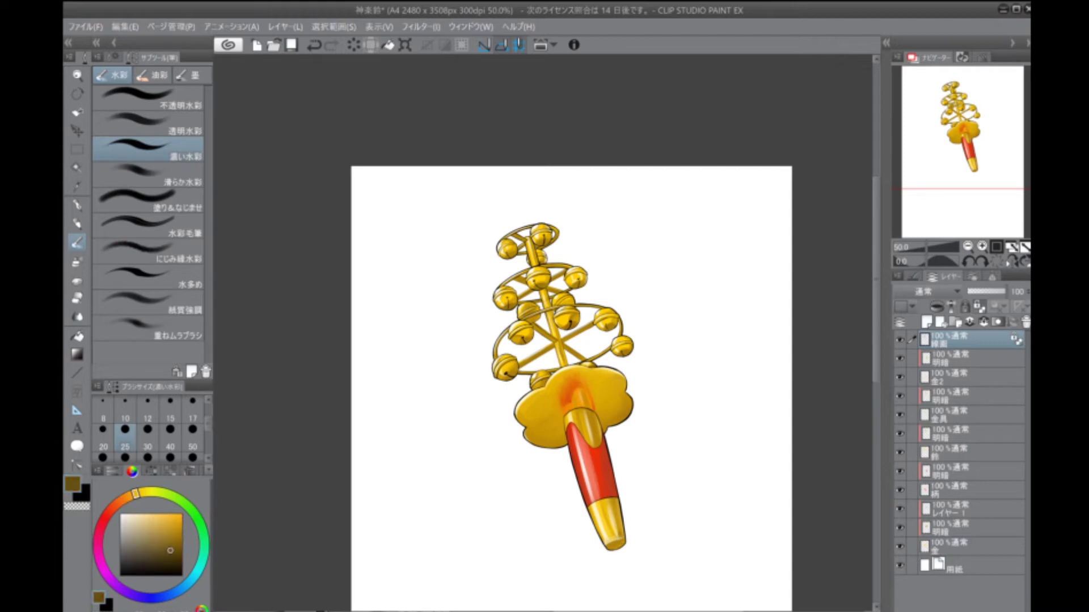
scroll(547, 335, "up", 3)
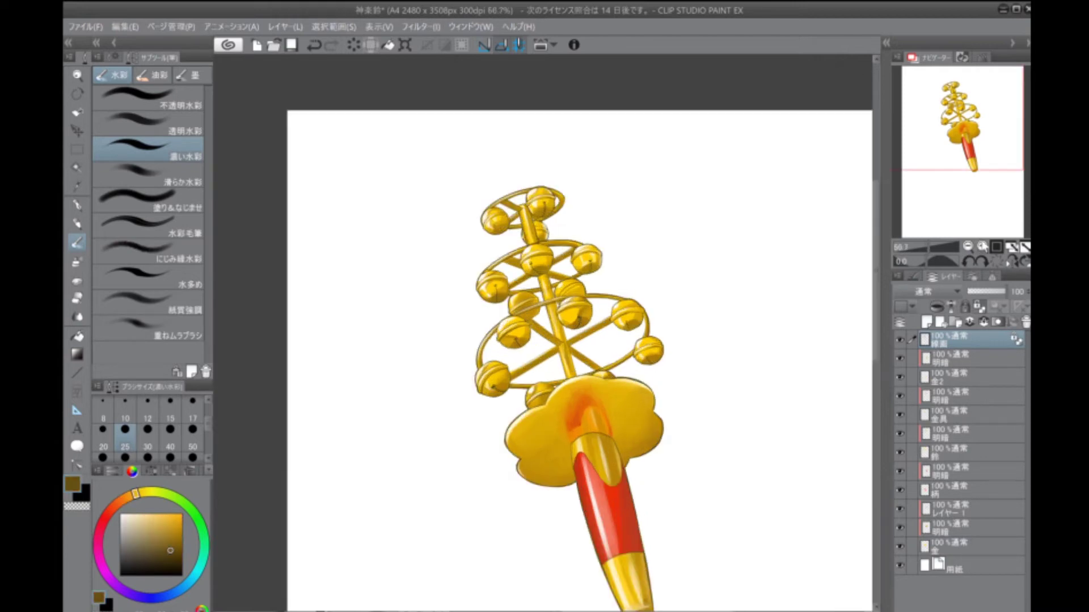
Try darker golden-brown fills on the line art
left_click(159, 562)
key("alt+BackSpace")
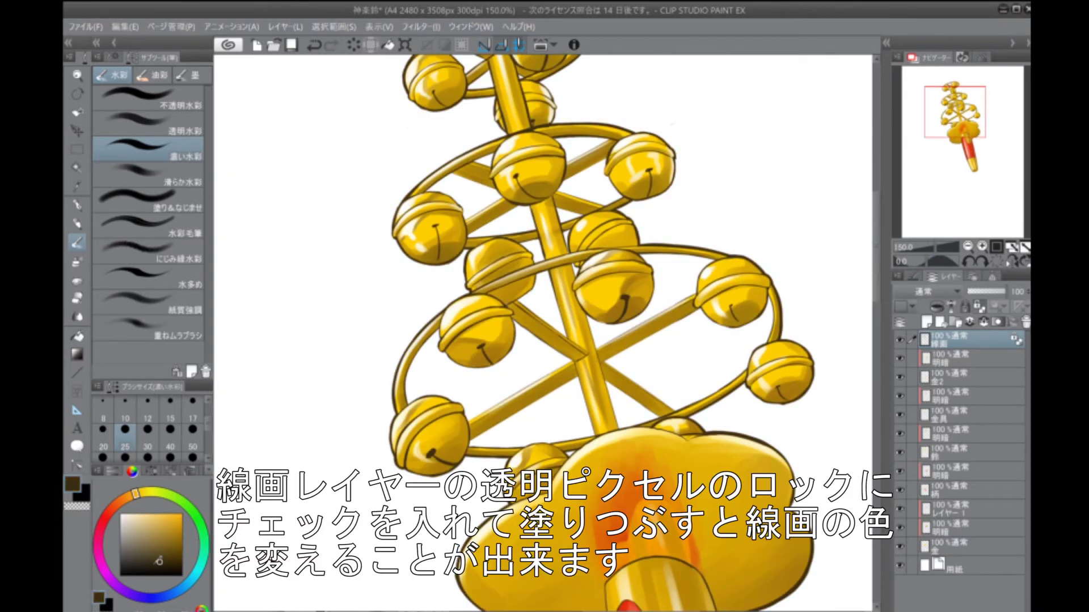
left_click(159, 562)
key("alt+BackSpace")
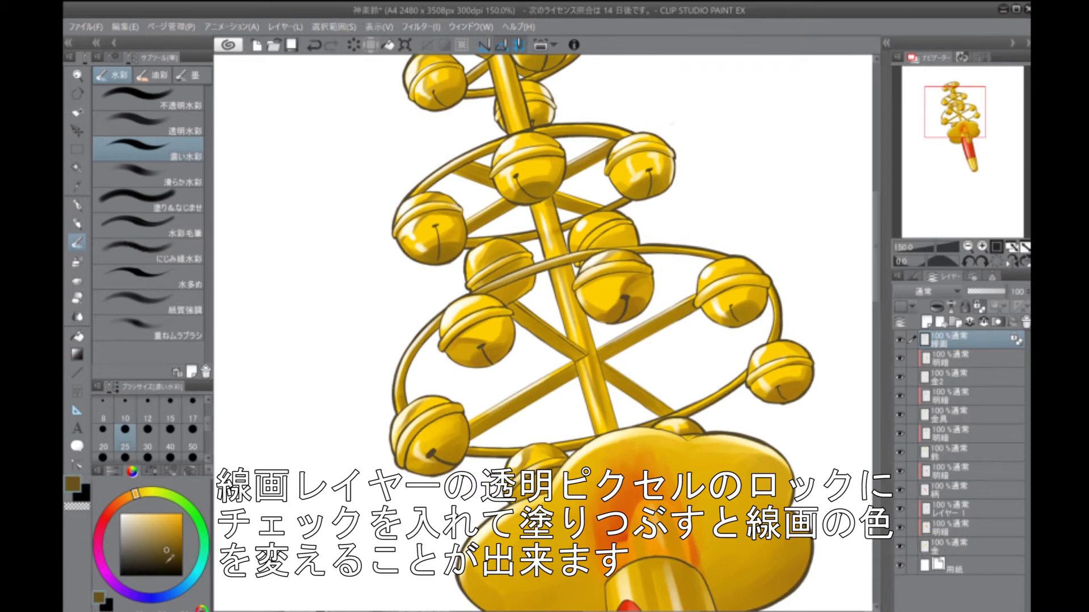
Recolour the line art with a warm orange-toned brown and check it against the whole illustration
left_click(166, 550)
key("ctrl+minus")
key("ctrl+minus")
key("ctrl+minus")
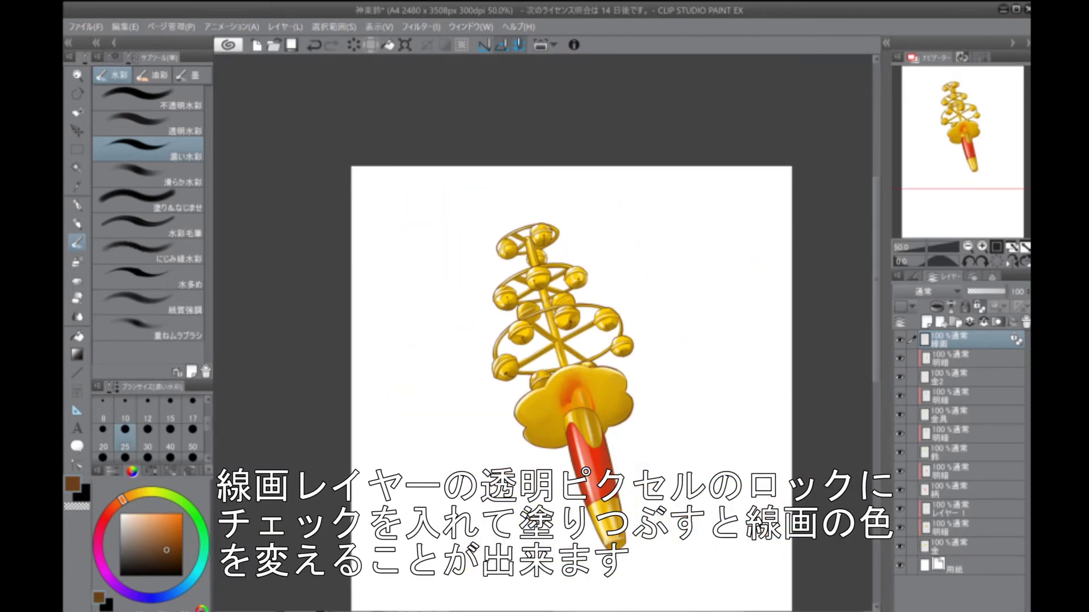
key("ctrl+plus")
key("ctrl+plus")
key("ctrl+plus")
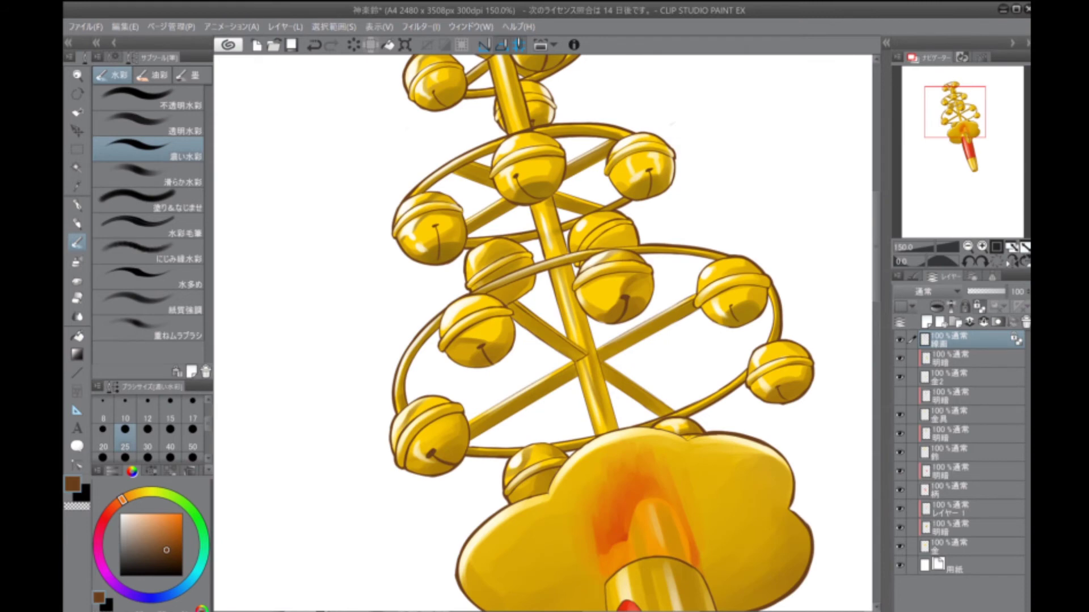
On the 明暗 layer above 金具, touch up the shading of the lower ring and spokes with sampled dark and light golds
left_click(560, 368, "ctrl+shift")
key("ctrl+plus")
left_click(560, 368, "alt")
left_click(560, 367, "alt")
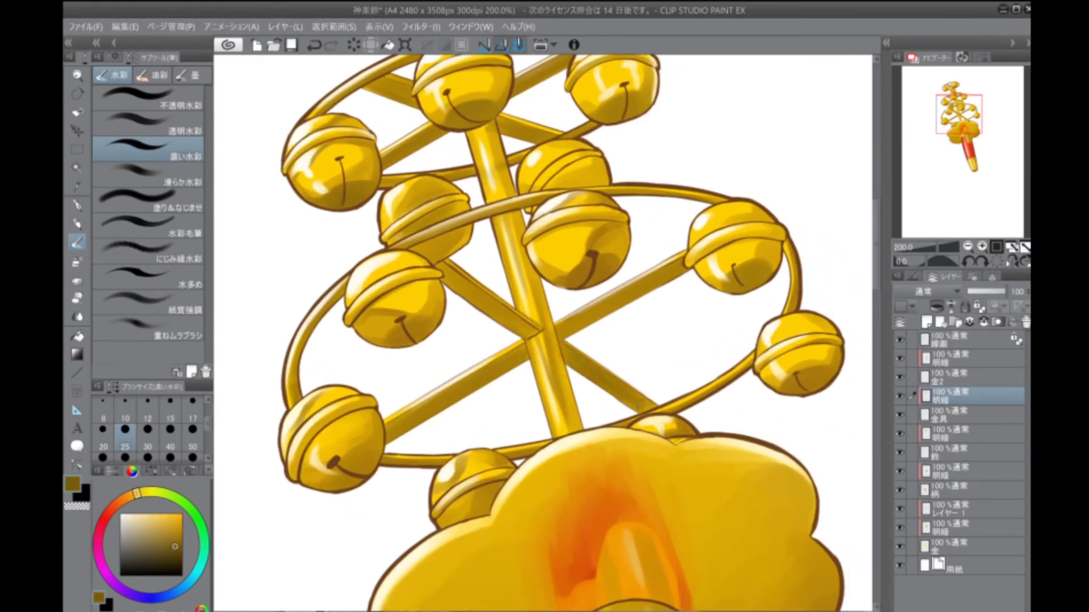
left_click(615, 396, "alt")
left_click_drag(620, 281, 620, 301)
left_click(816, 382, "alt")
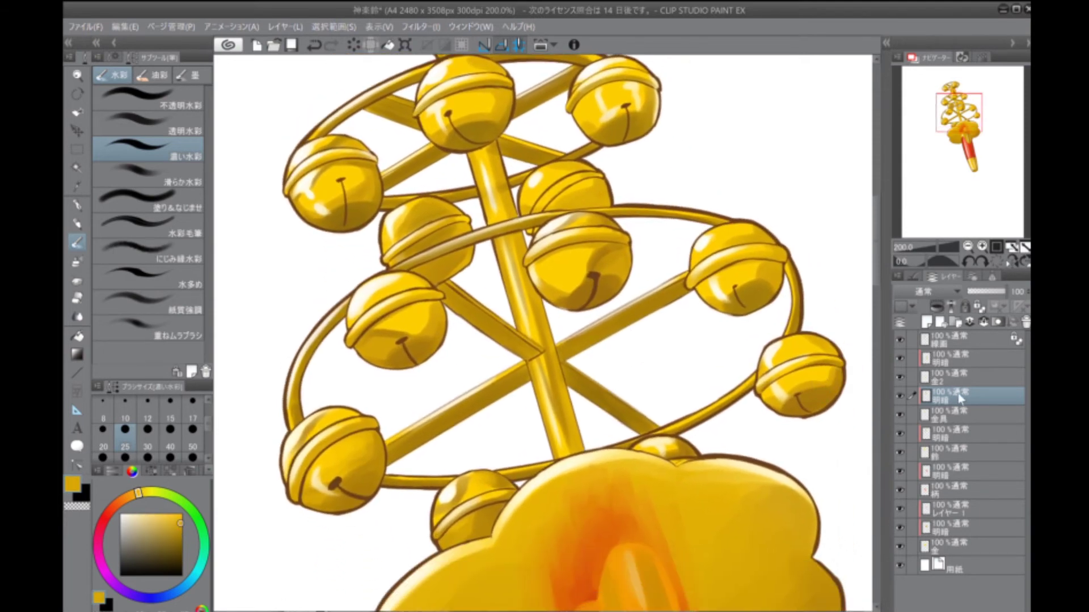
On the 明暗 layer above 鈴, refine the bells' reflections with sampled gold and white highlights, reducing the brush size to 17
left_click(952, 414)
left_click(952, 433)
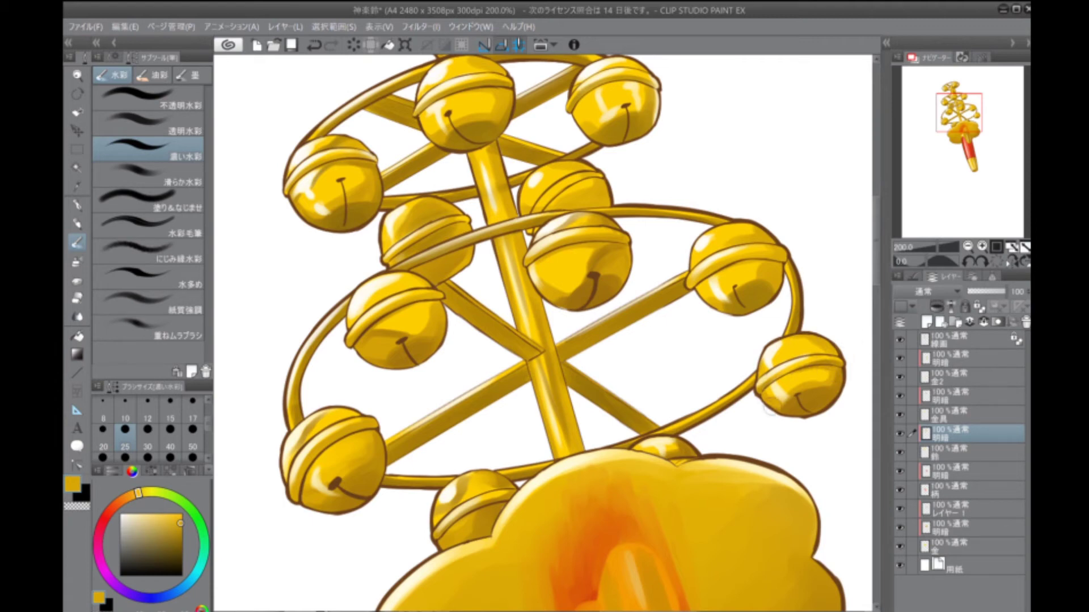
left_click_drag(477, 466, 671, 393)
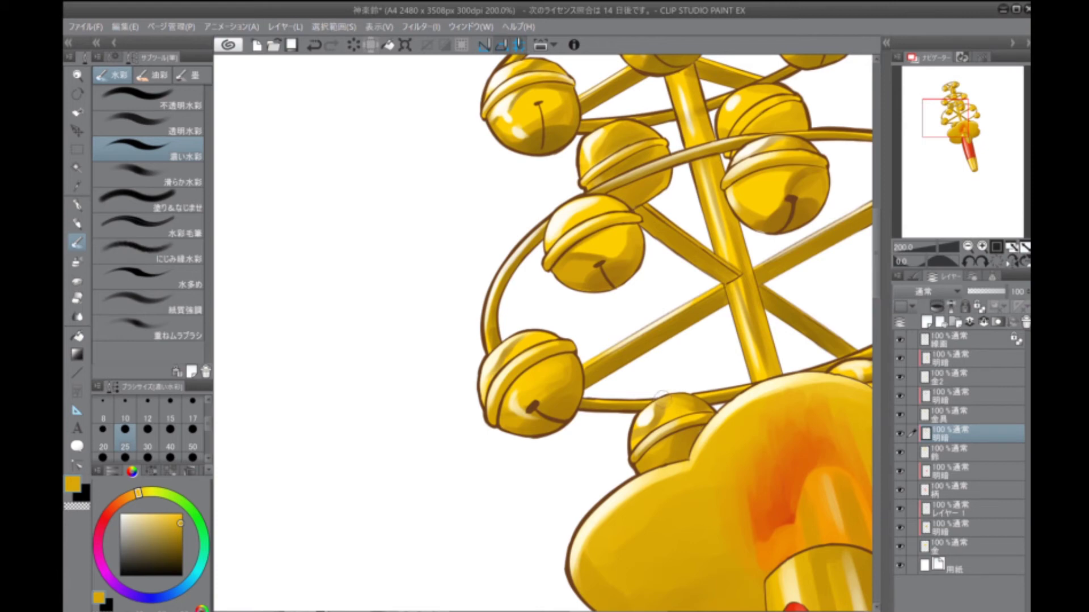
left_click_drag(577, 261, 576, 457)
left_click(577, 453, "alt")
left_click(561, 497, "alt")
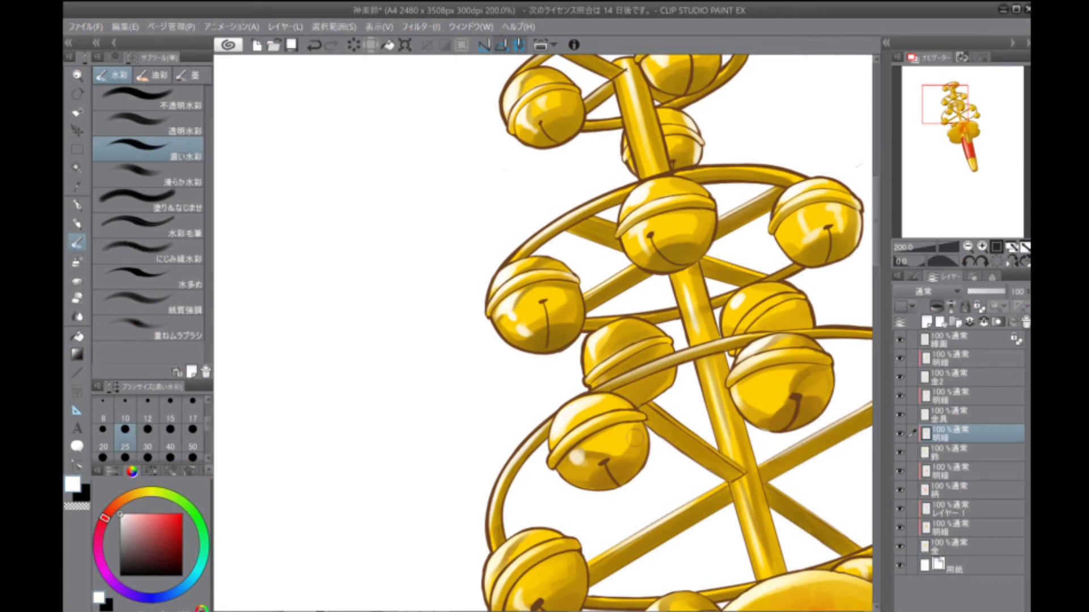
left_click(193, 406)
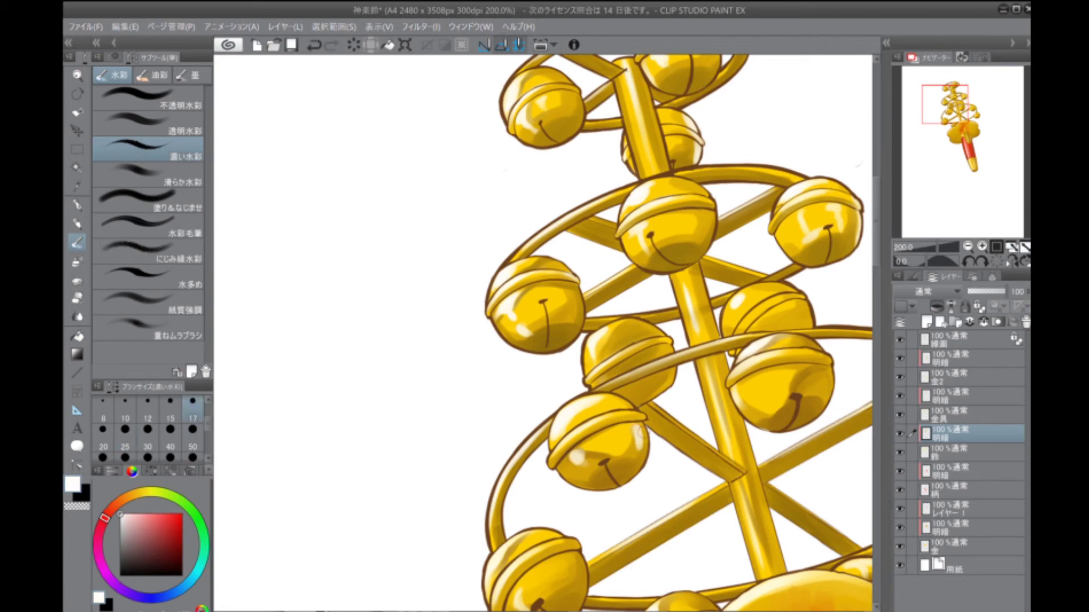
left_click_drag(739, 246, 652, 428)
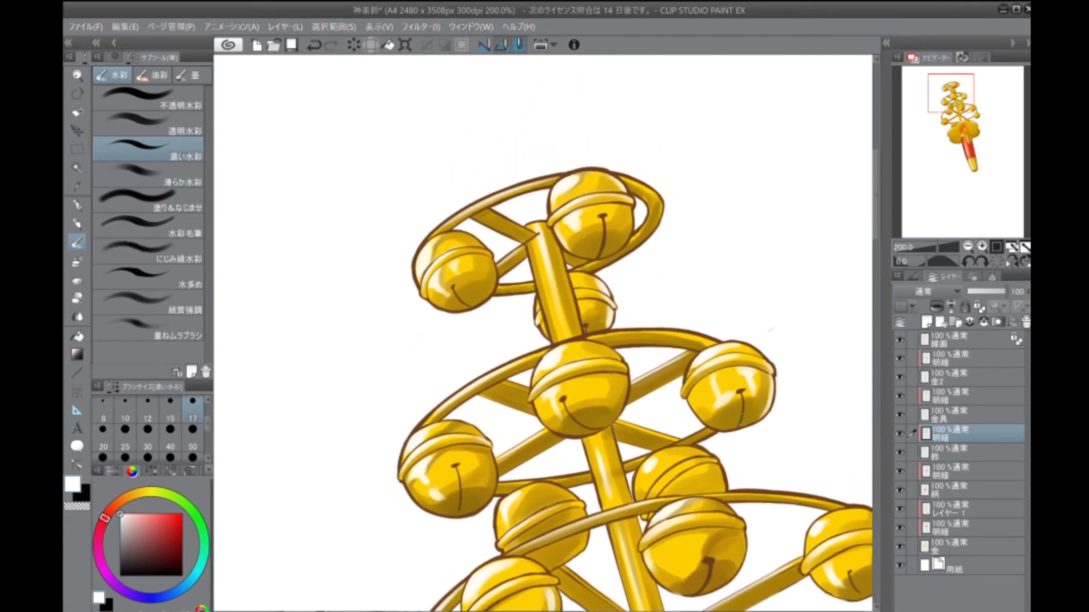
scroll(734, 384, "down", 3)
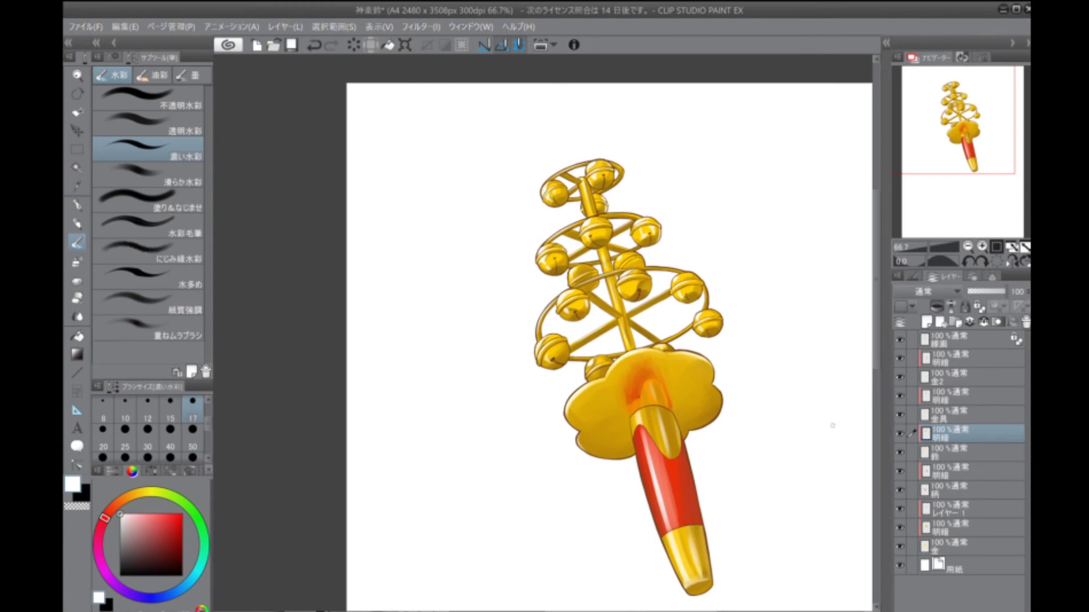
Try shading the lower spoke with dark gold at brush size 40 on the 金具 layer, and undo the stroke
left_click(952, 415)
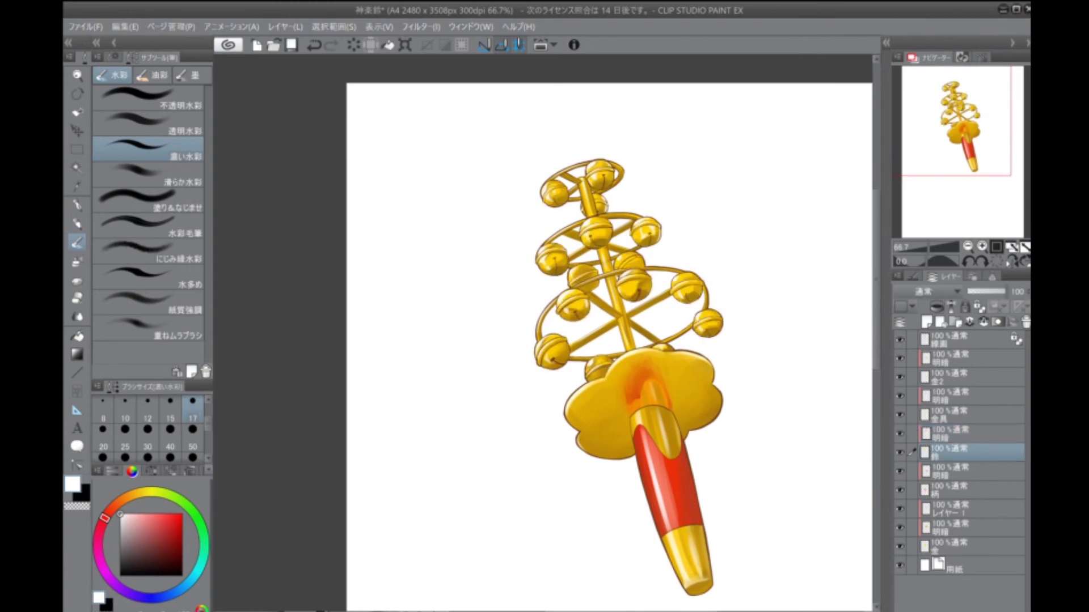
scroll(705, 445, "up", 5)
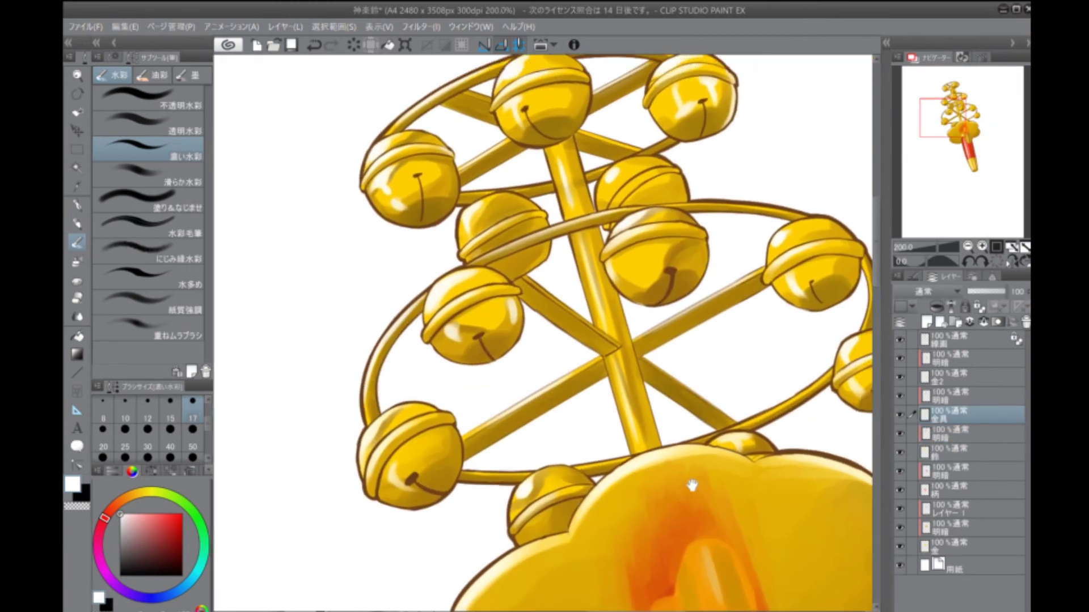
left_click_drag(817, 468, 771, 564)
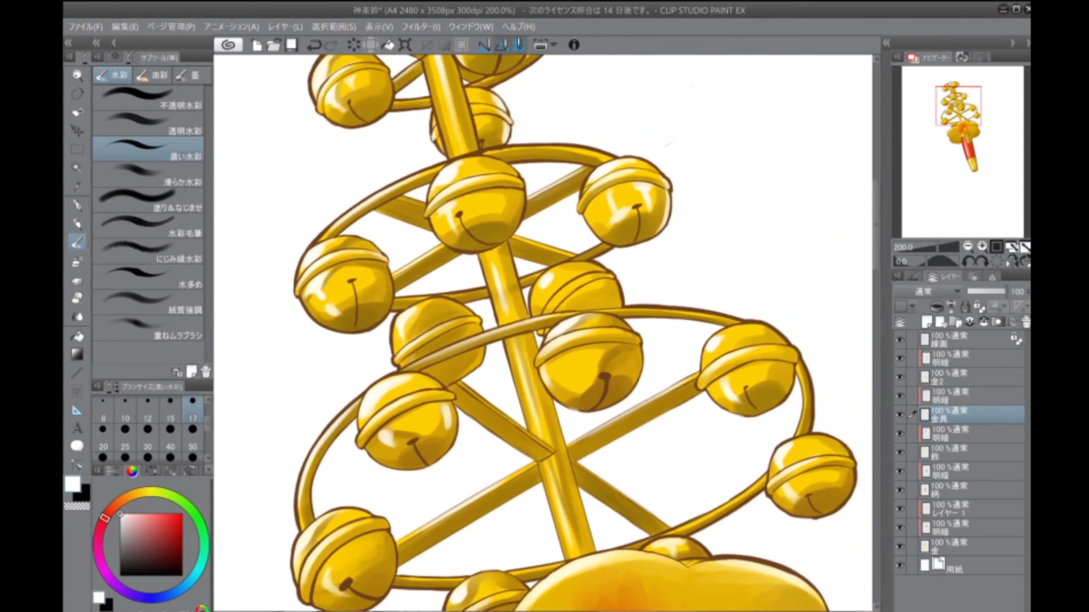
left_click(604, 422, "alt")
left_click(177, 545)
left_click(170, 429)
left_click_drag(688, 401, 590, 459)
key("ctrl+z")
On the 明暗 layer above 金具, touch up the spokes and shaft with dark and sampled gold at brush size 17
left_click(950, 395)
mouse_move(708, 397)
left_mouse_down()
mouse_move(576, 456)
mouse_move(591, 501)
left_mouse_up()
key("ctrl+z")
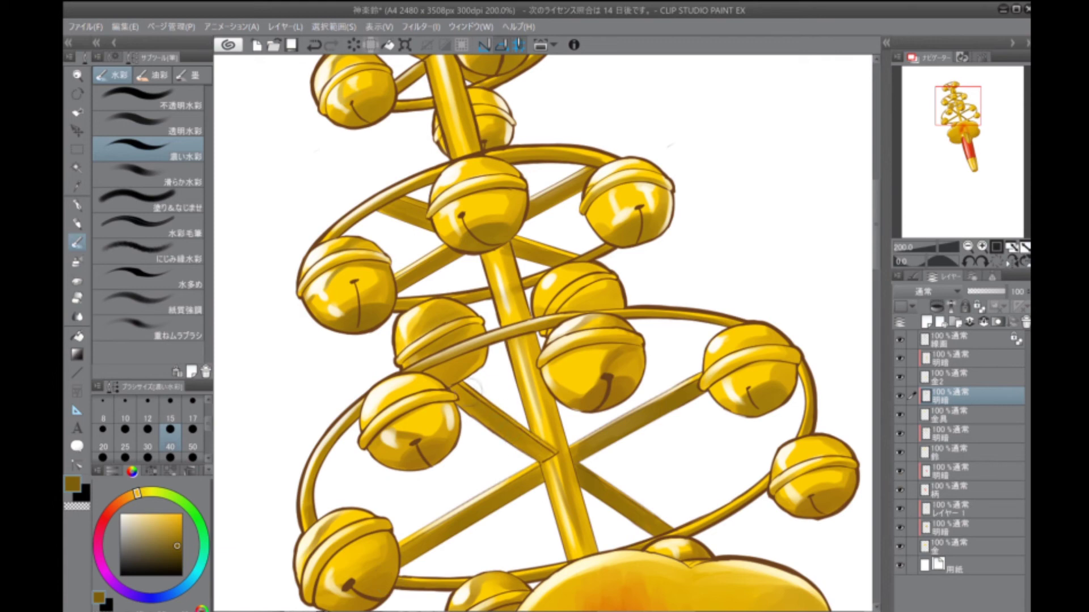
key("bracketleft")
key("bracketleft")
key("bracketleft")
key("bracketleft")
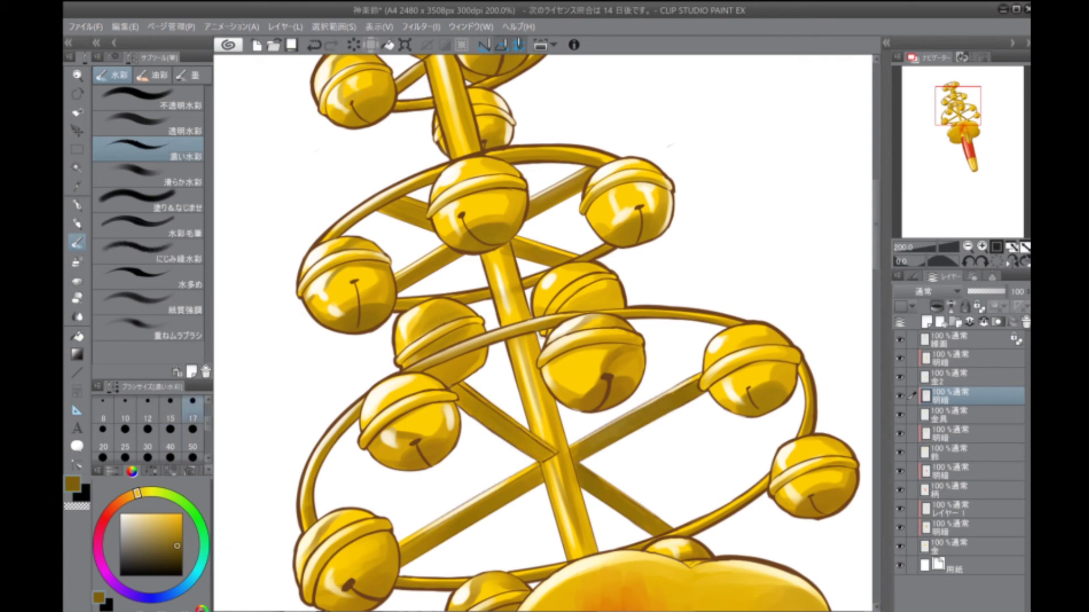
left_click(513, 253, "alt")
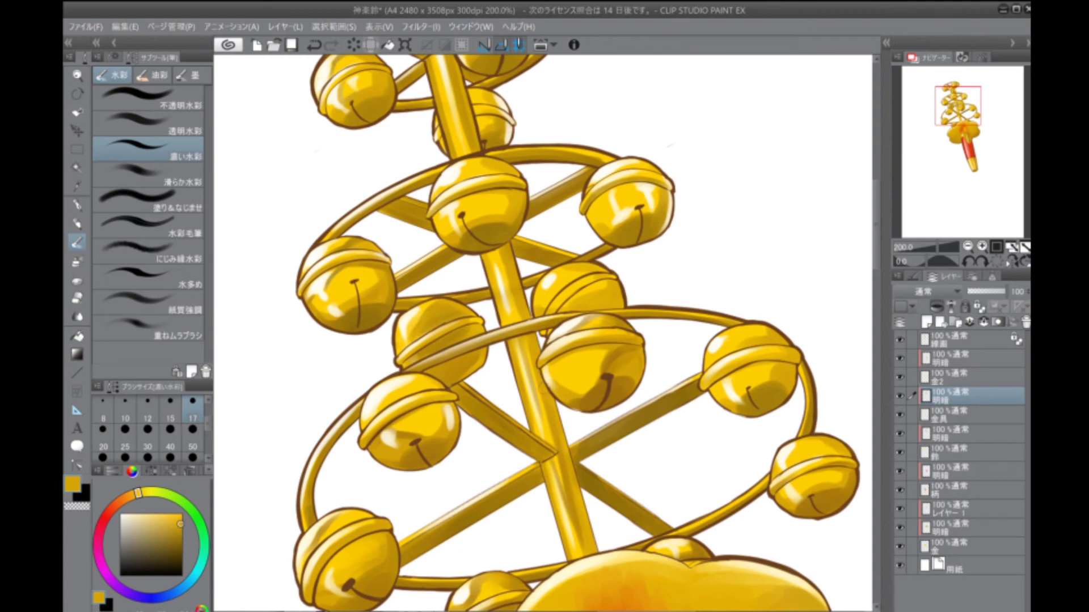
scroll(543, 334, "up", 4)
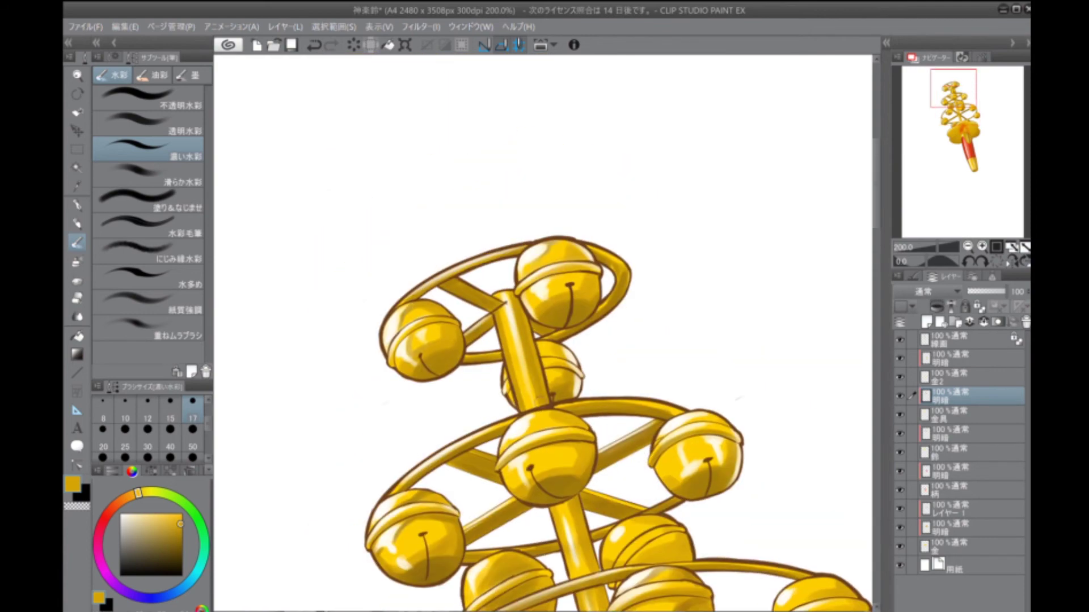
scroll(712, 331, "down", 3)
scroll(712, 330, "up", 1)
left_click_drag(774, 465, 766, 215)
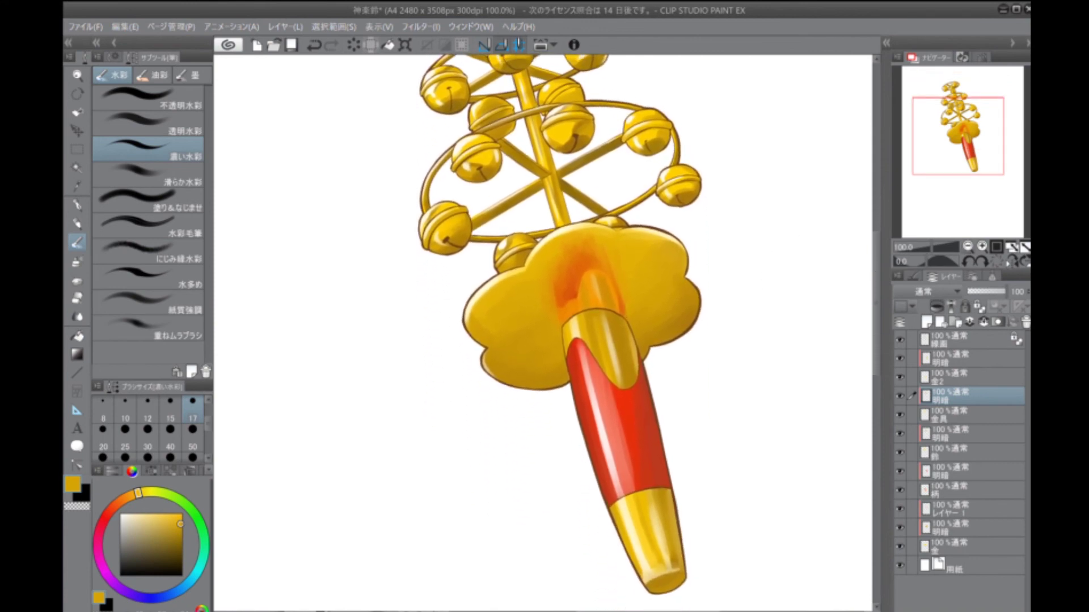
scroll(773, 333, "down", 1)
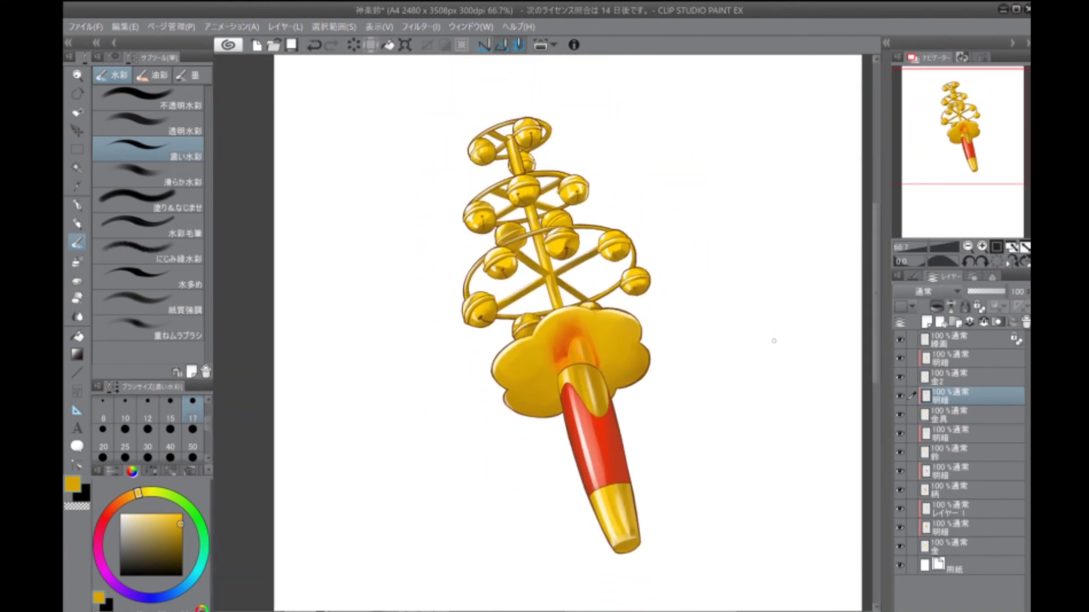